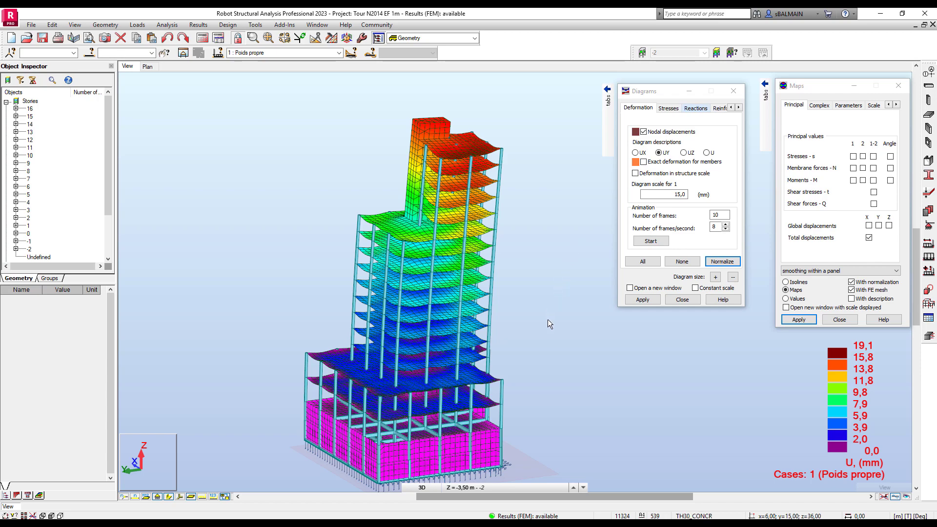
middle_drag(540, 304, 524, 301)
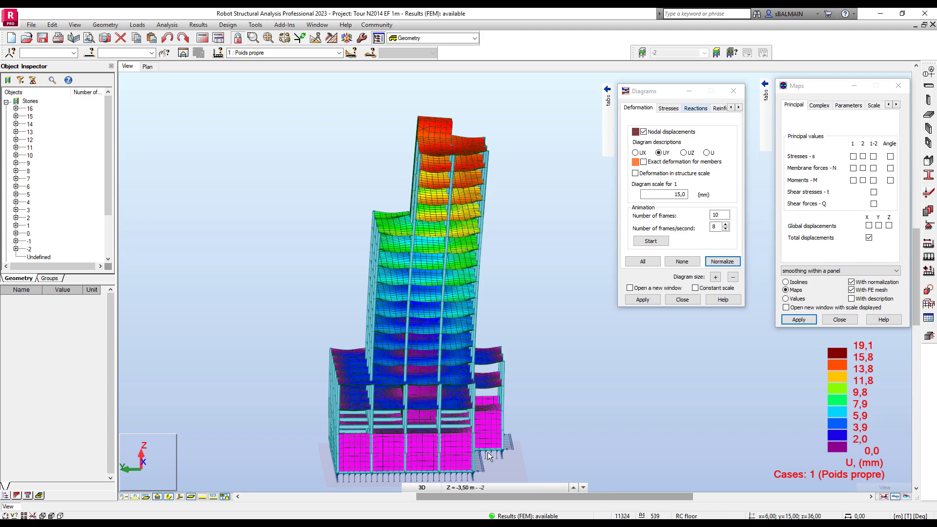
middle_drag(559, 433, 562, 421)
middle_drag(561, 260, 532, 259)
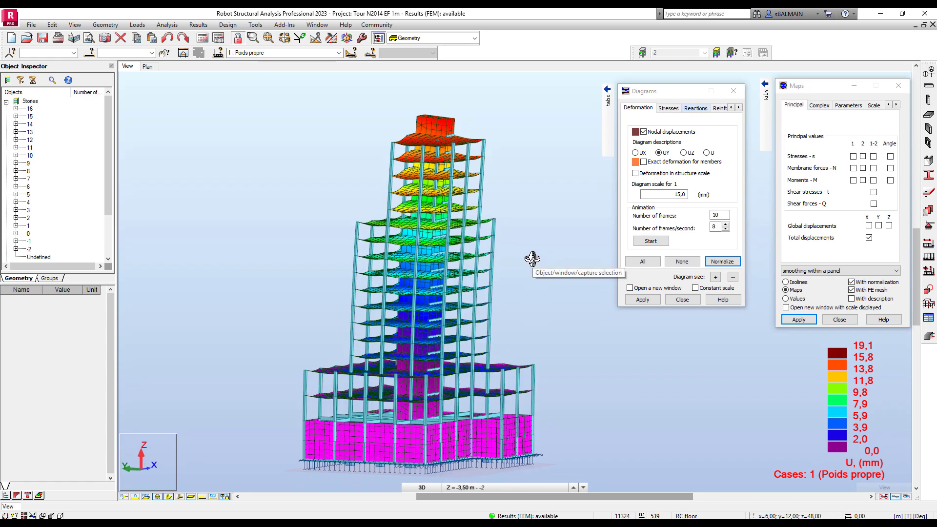
middle_drag(520, 247, 550, 247)
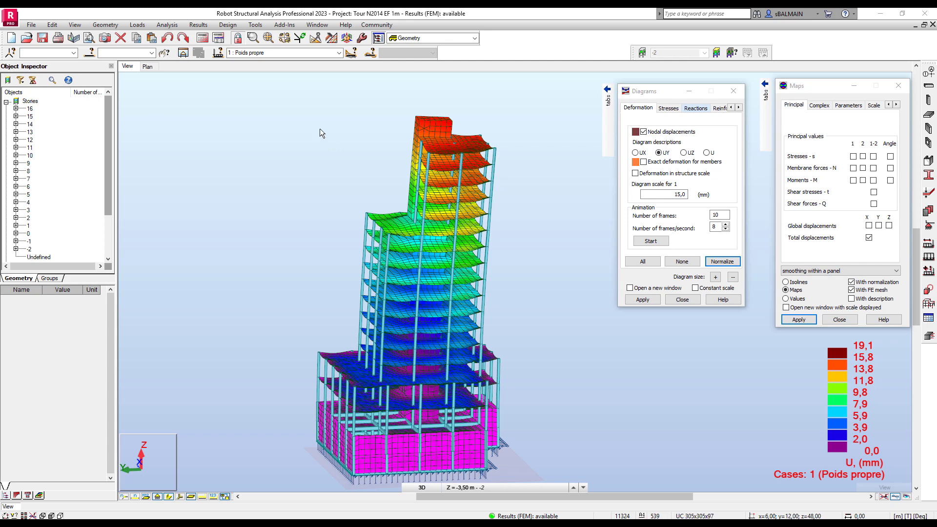
click(30, 25)
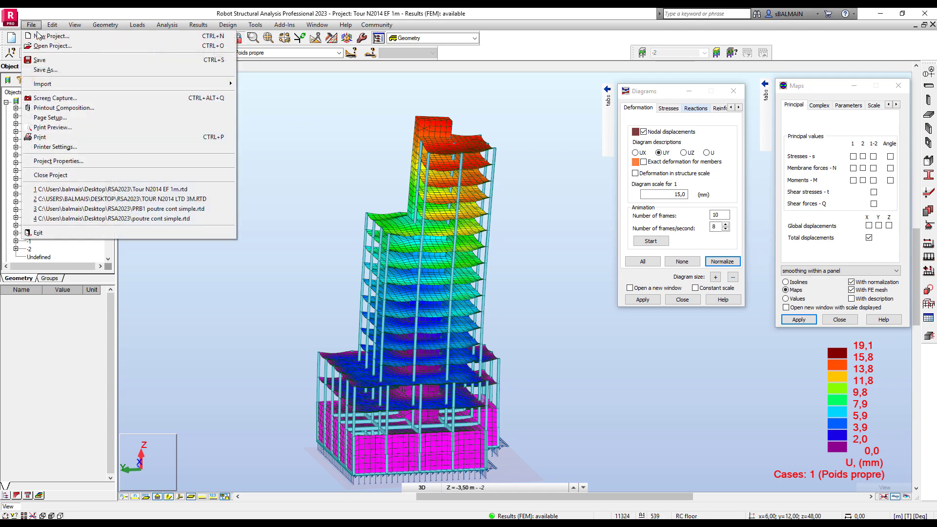
click(44, 36)
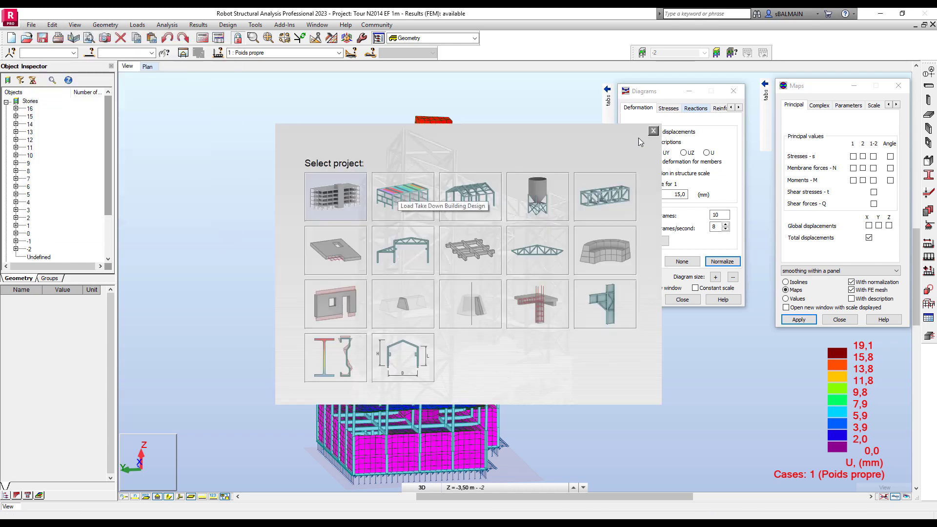
click(653, 131)
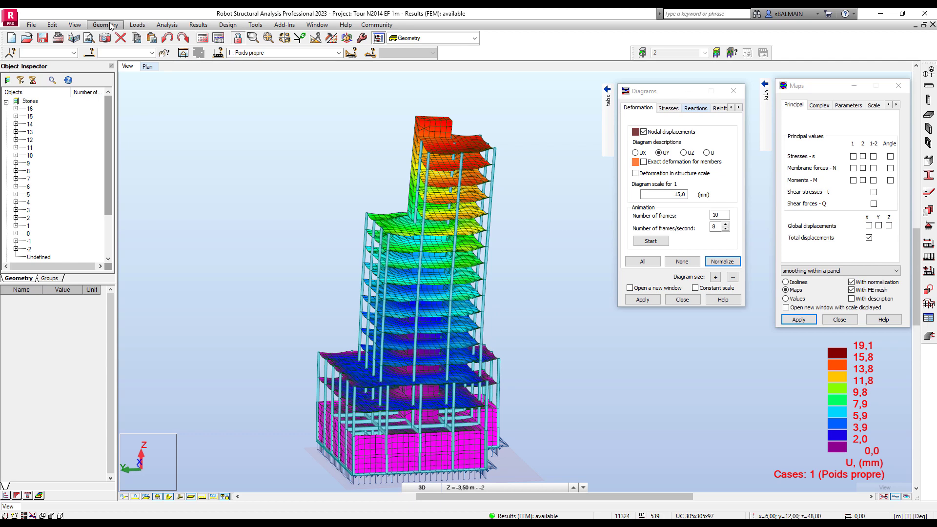
Change the project's structure type to Load Take Down Building Design
click(90, 26)
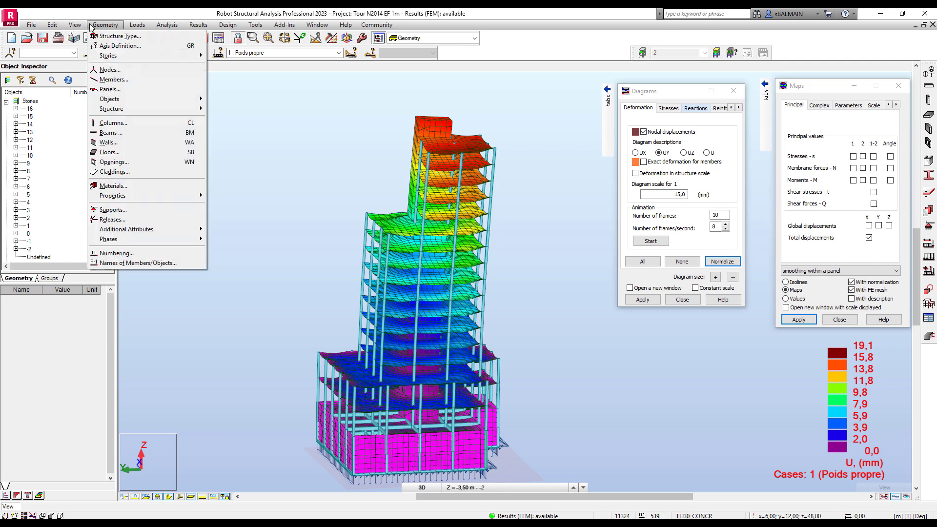
click(119, 37)
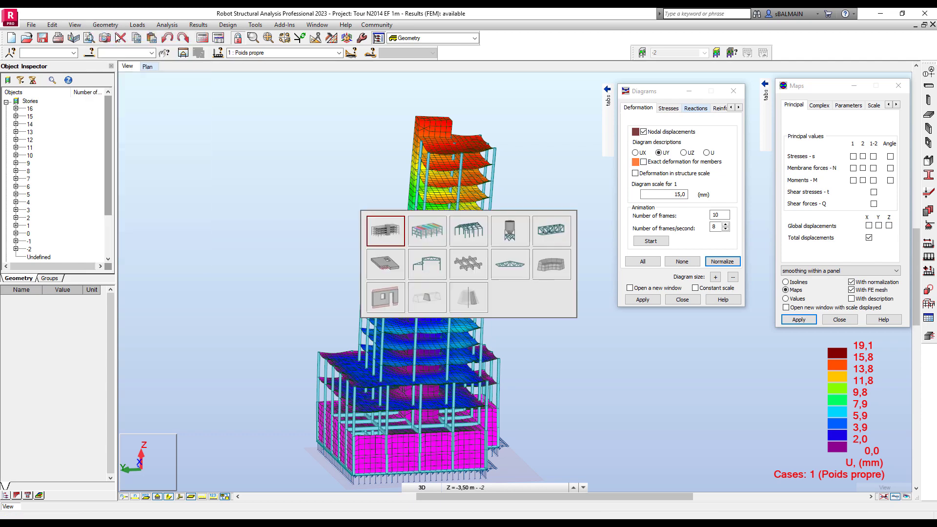
click(432, 239)
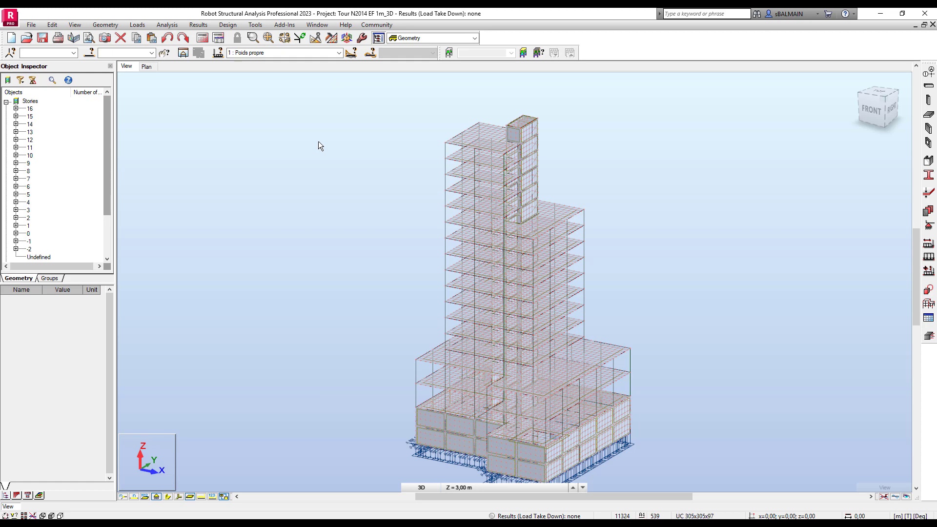
Delete the existing finite element mesh from all panels of the tower
click(332, 38)
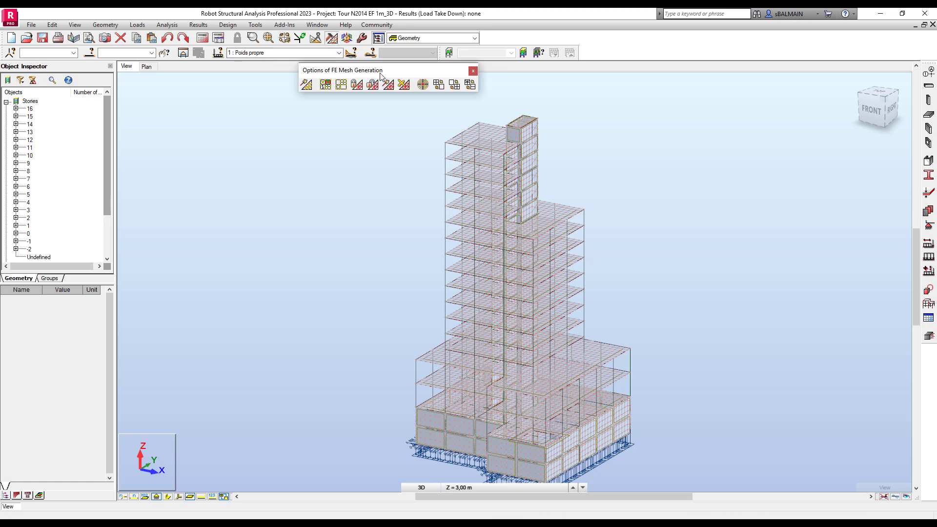
click(404, 86)
click(494, 289)
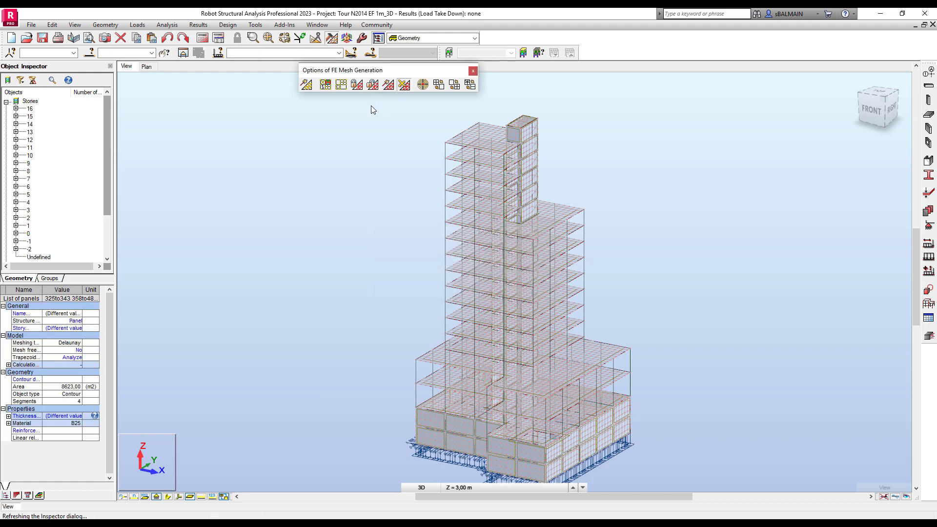
Apply complex (Delaunay) meshing with automatic mesh generation and a division of 1 to all panels
click(341, 86)
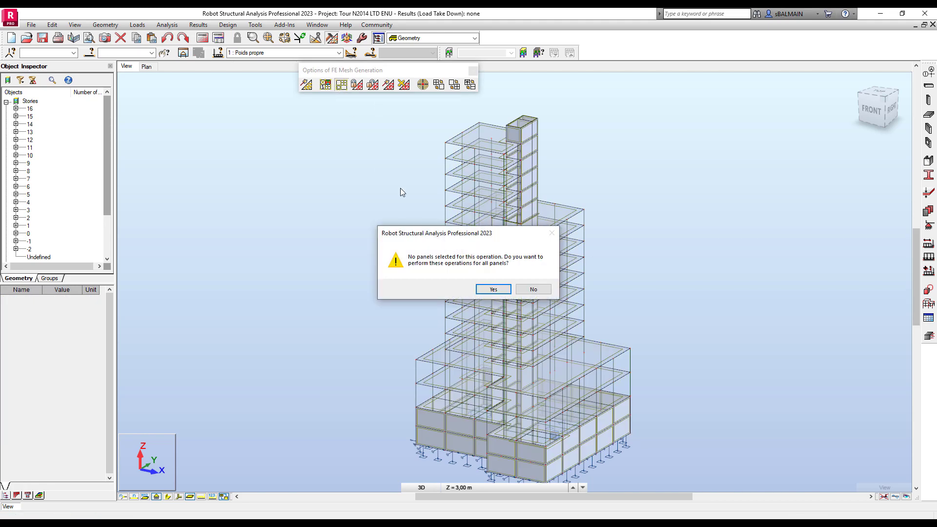
key(Return)
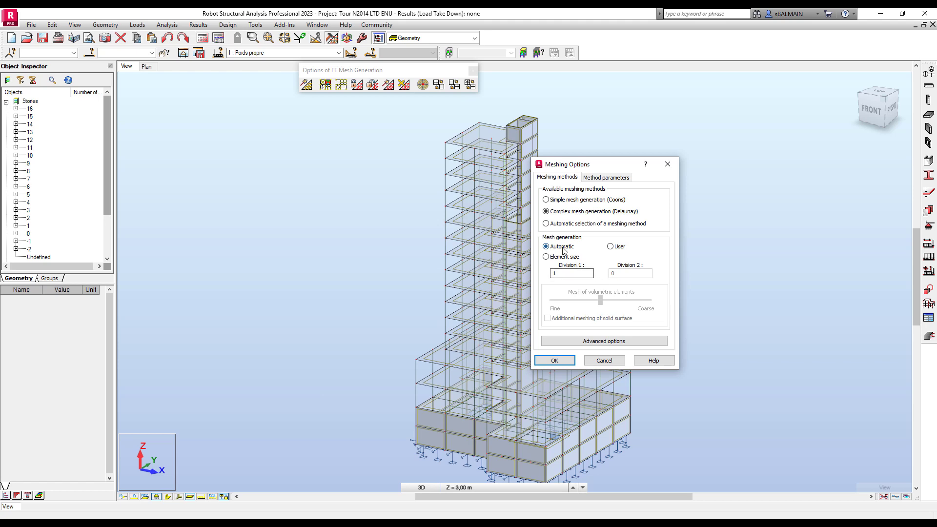
double_click(566, 274)
click(555, 360)
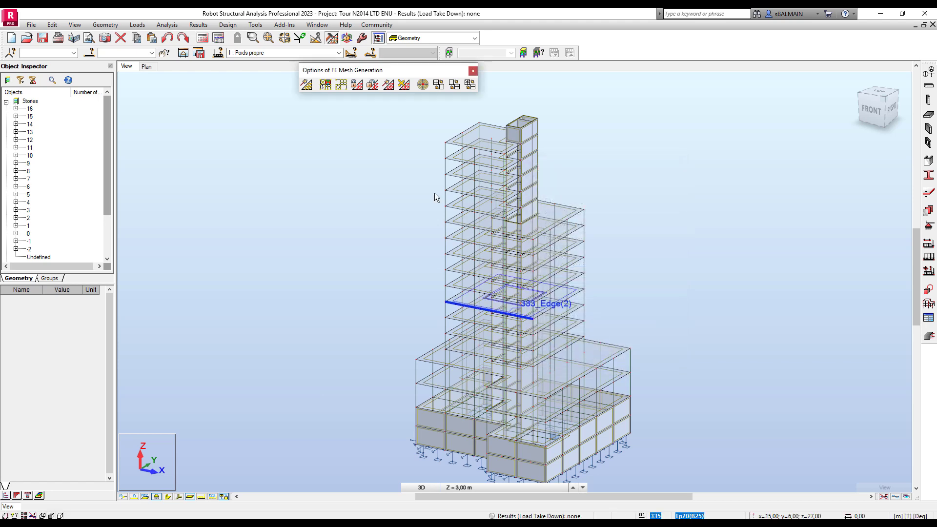
Freeze the mesh of all panels
click(394, 87)
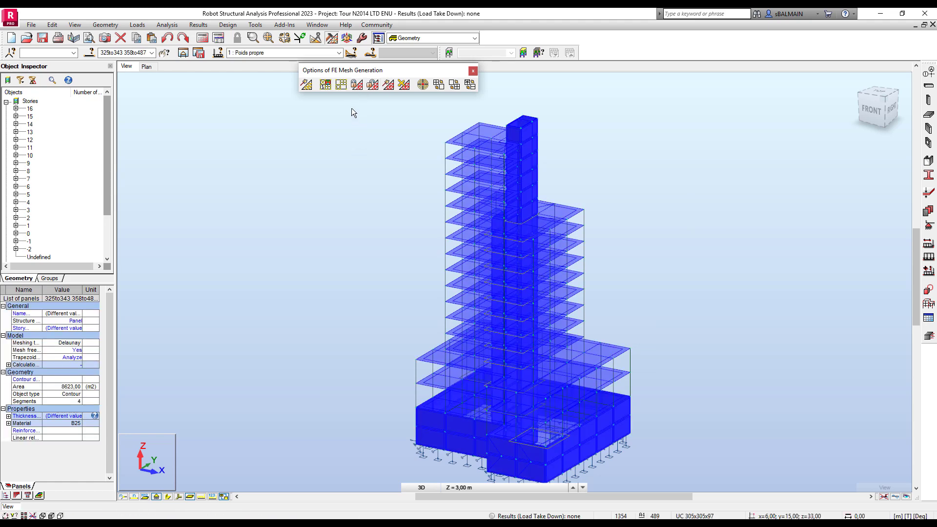
click(357, 86)
click(473, 72)
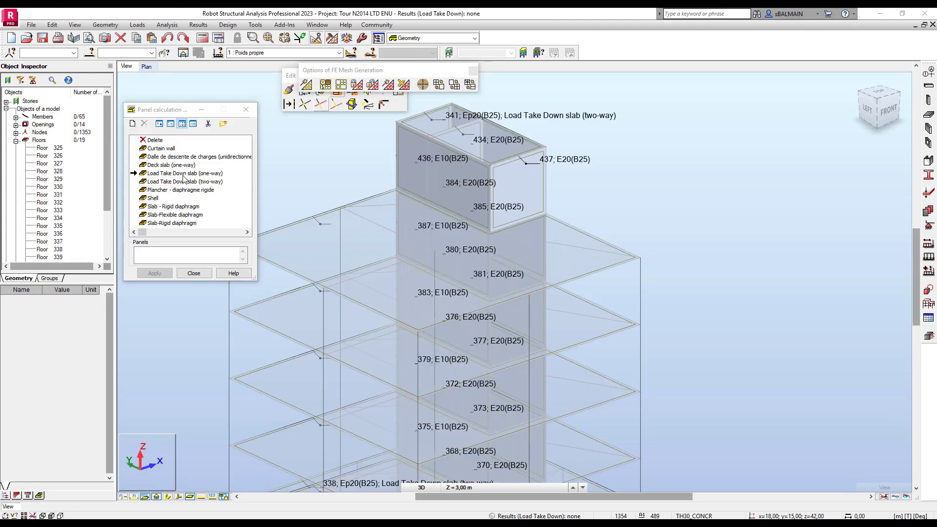
Examine the stiffness, diaphragm and load transfer settings of the Load Take Down slab (one-way) calculation model
double_click(183, 175)
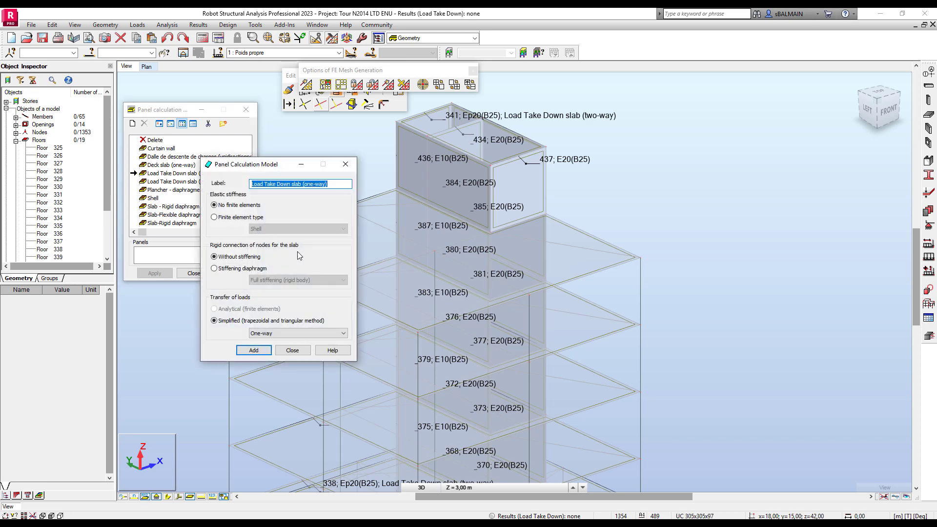
click(273, 337)
click(274, 338)
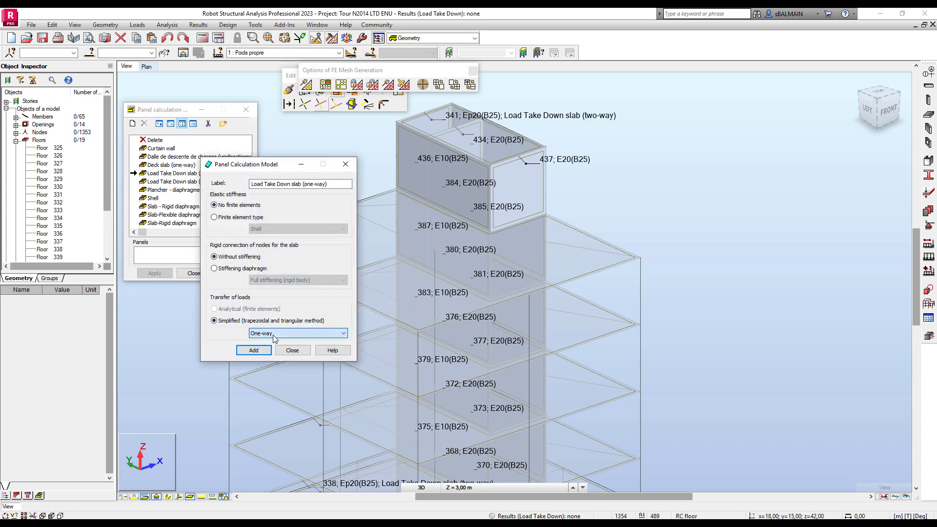
click(293, 351)
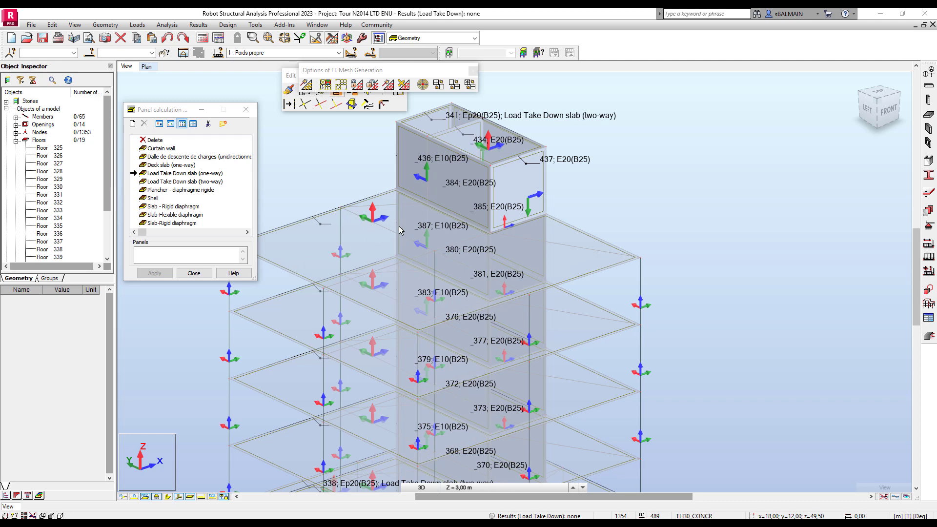
Set the local X axis of floor panel 331 to the Cartesian direction vector 0,00; 6,00; 0,00
click(105, 25)
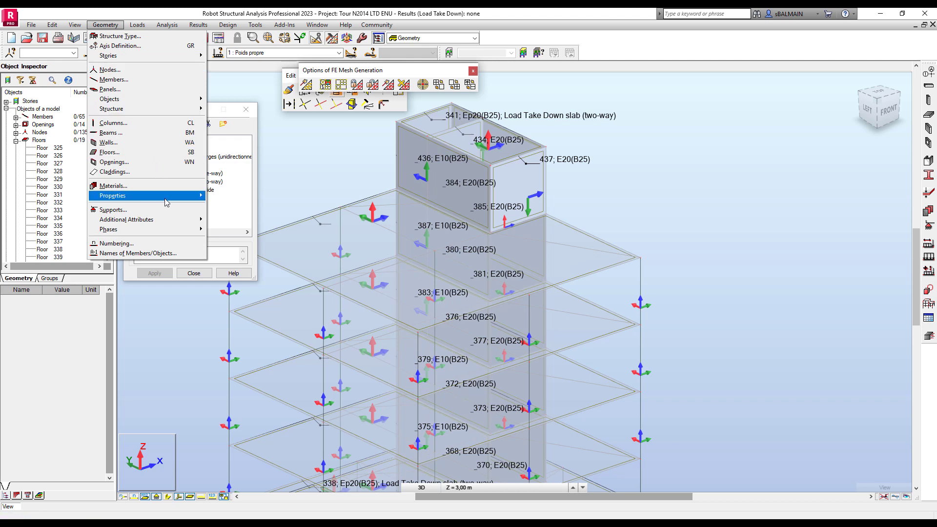
mouse_move(166, 202)
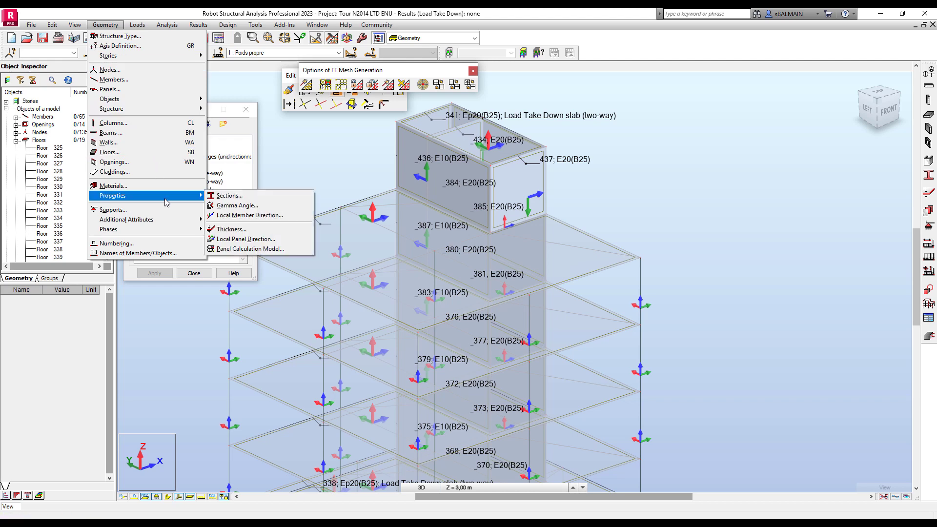
click(257, 240)
click(384, 180)
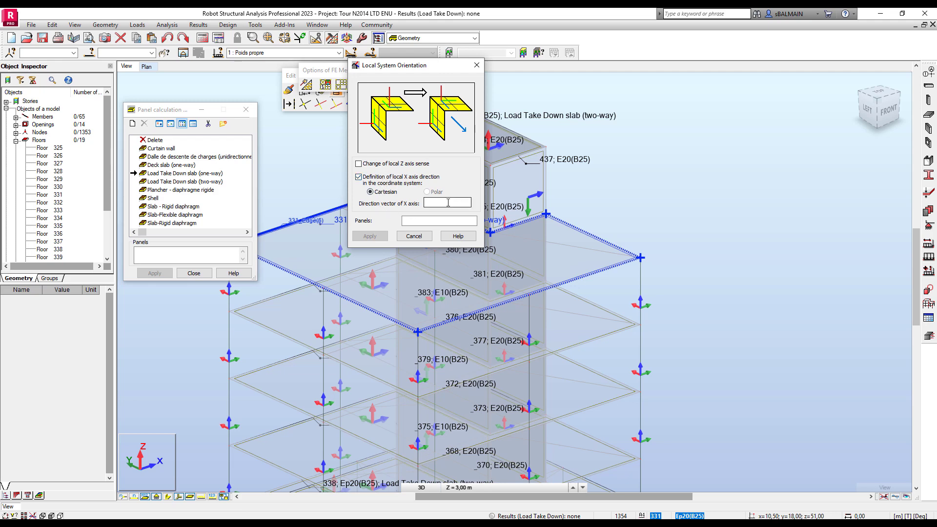
drag(390, 65, 654, 77)
click(711, 215)
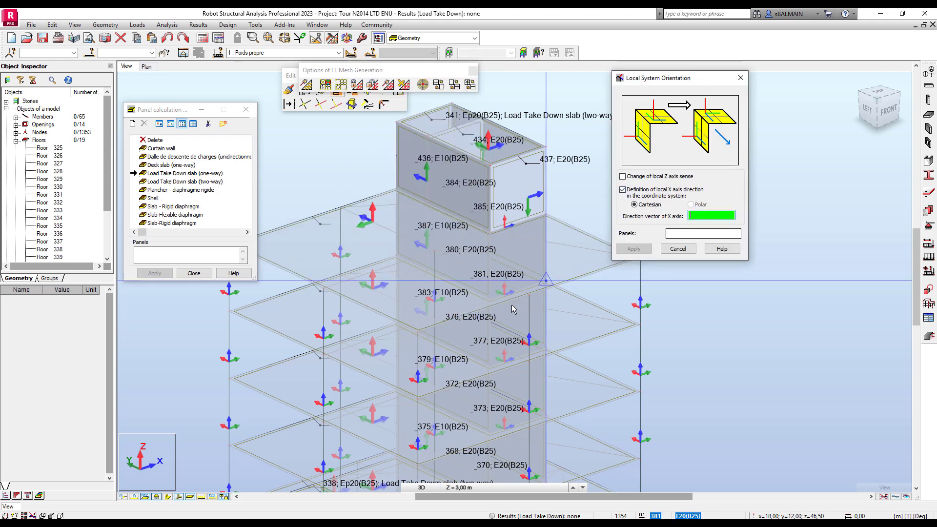
click(322, 292)
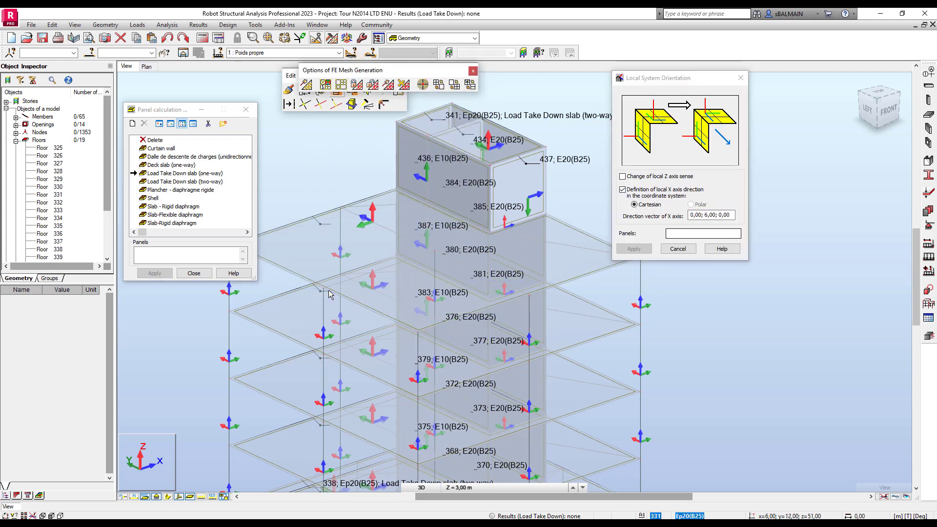
click(686, 235)
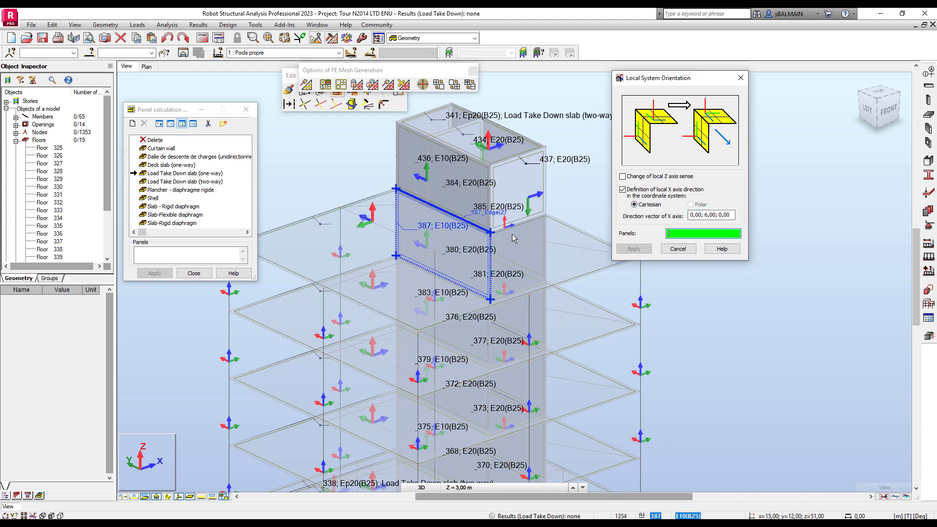
click(589, 238)
click(650, 248)
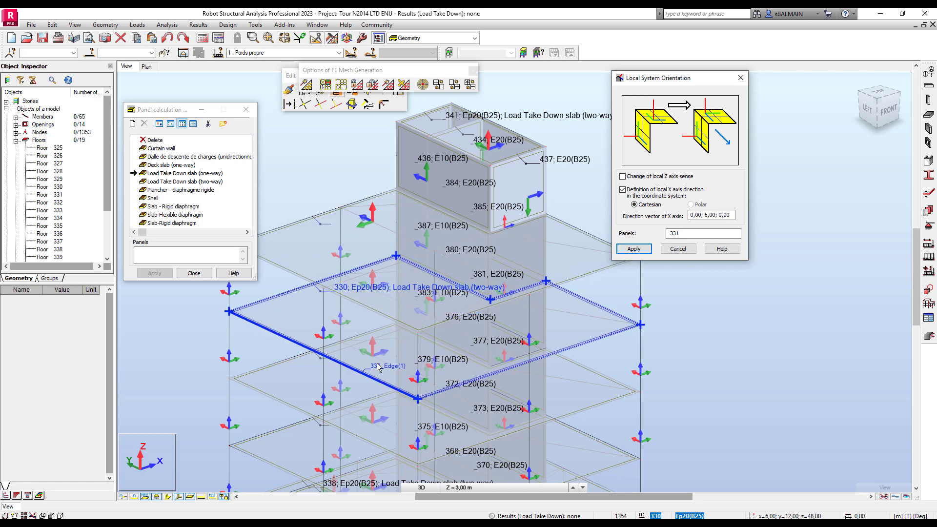
Close the local system orientation dialog and the floating mesh generation and editing toolbars
click(678, 249)
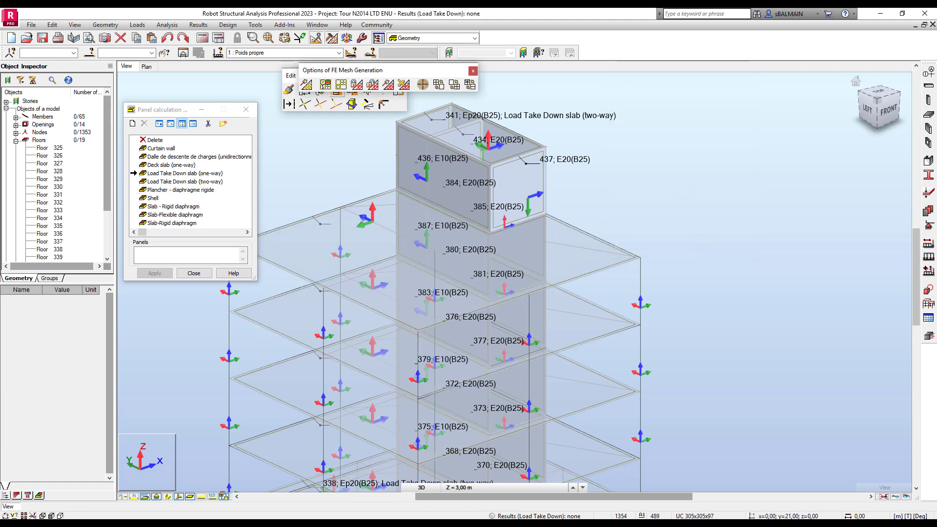
click(473, 71)
click(401, 76)
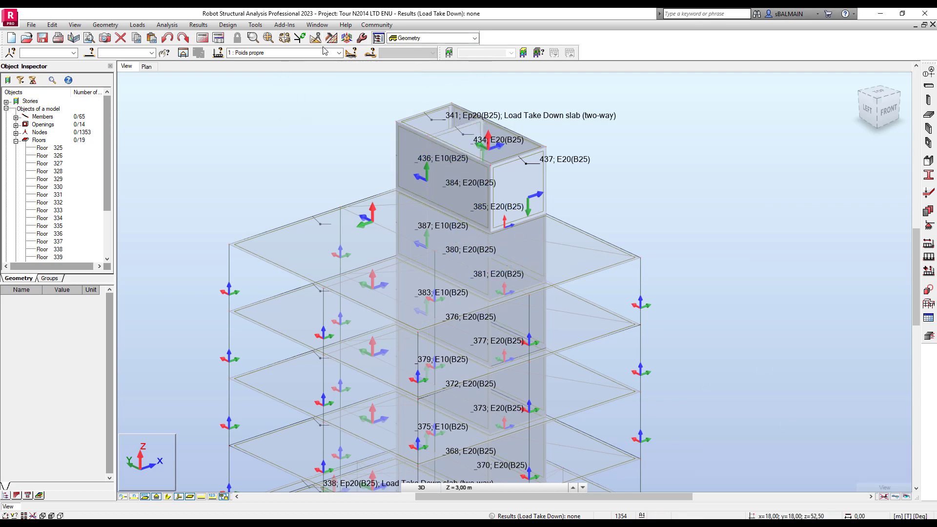
Enable automatic application of the slab calculation model in the LTD parameters, with Load Take Down slab (two-way) as default
click(218, 38)
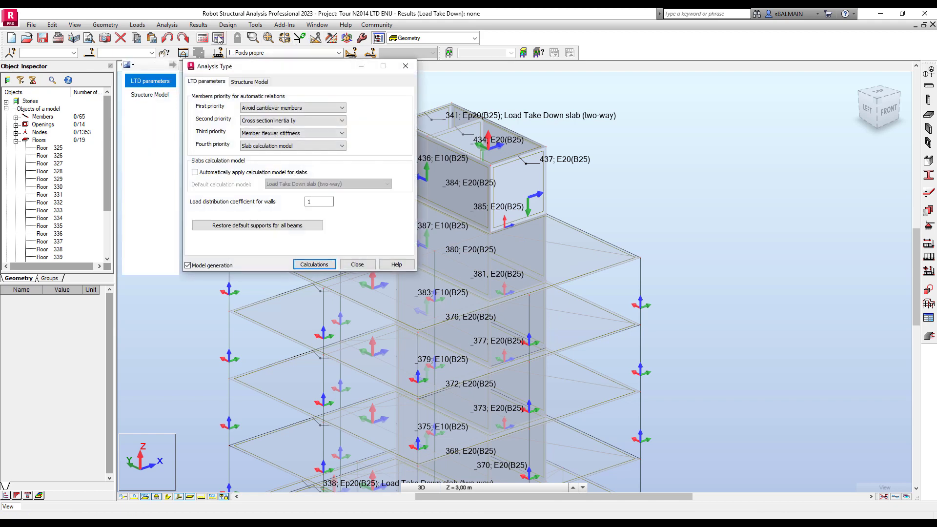
click(224, 173)
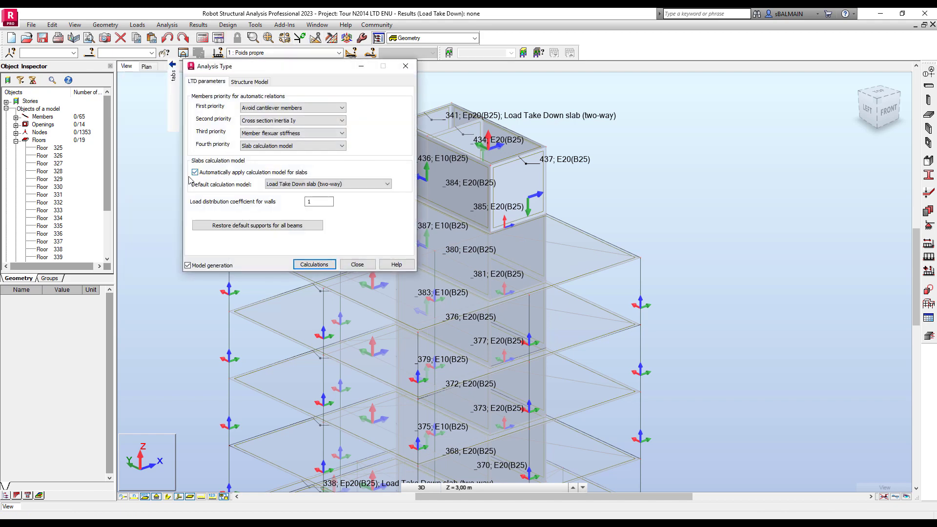
click(325, 189)
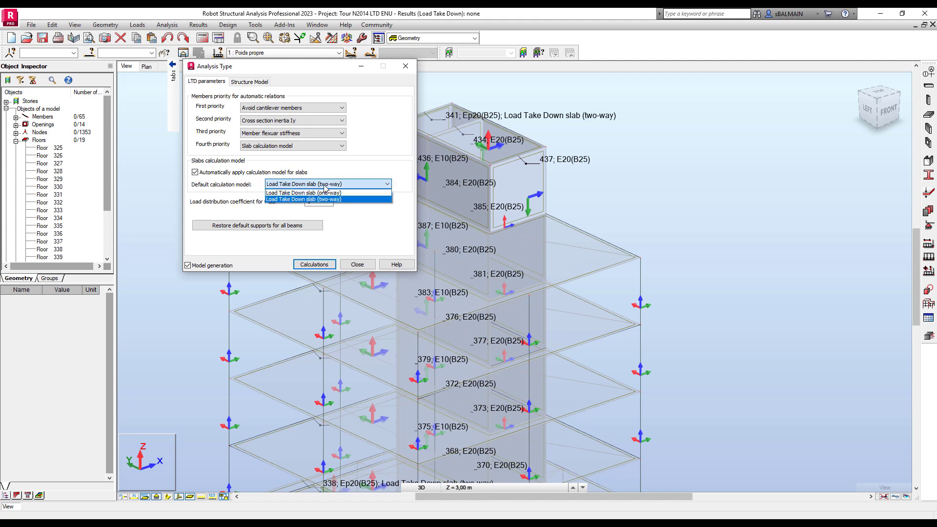
click(325, 187)
click(324, 186)
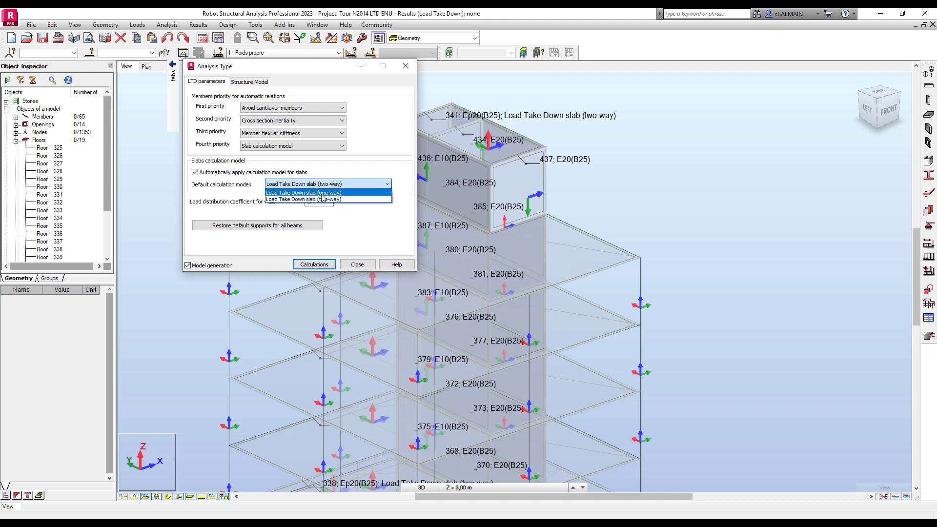
click(357, 168)
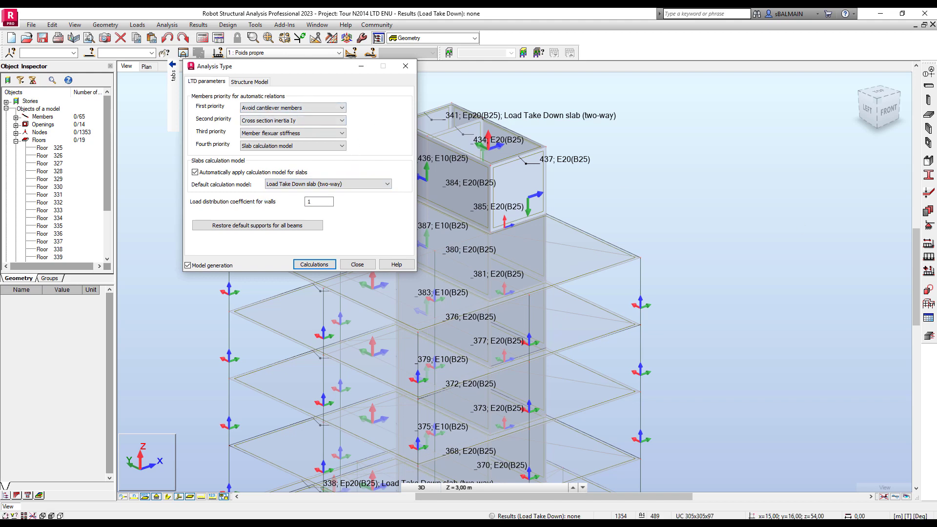
click(314, 264)
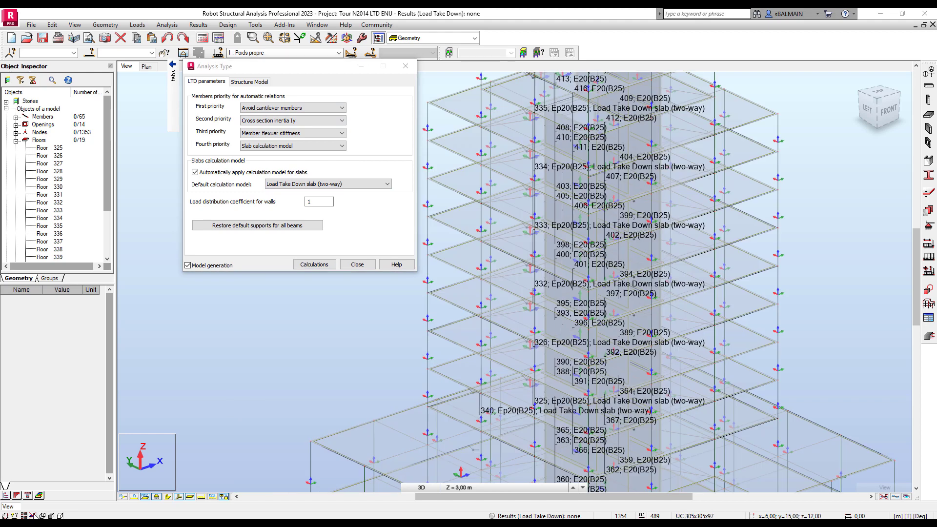
Filter the 3D view by story to isolate story -2
click(450, 53)
click(512, 53)
click(512, 54)
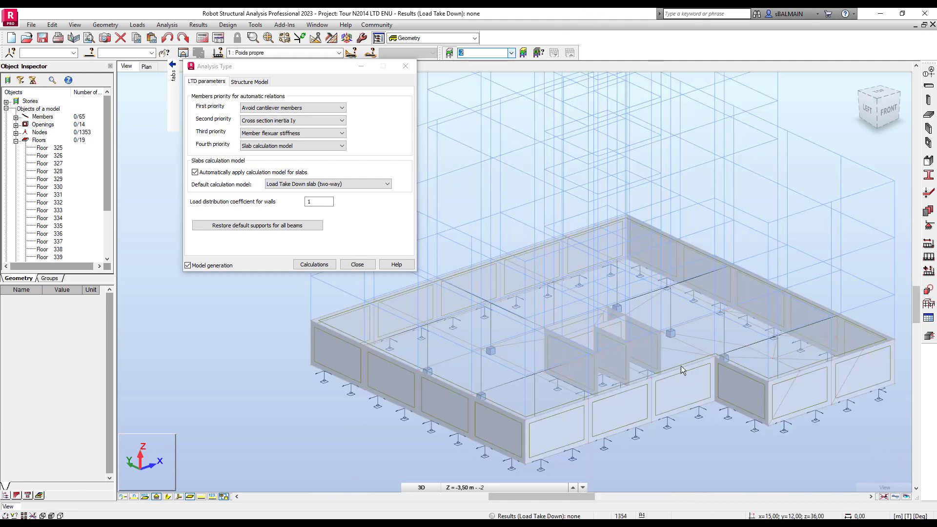
Display the section shapes in the 3D view and run the Load Take Down calculation with model generation
click(167, 497)
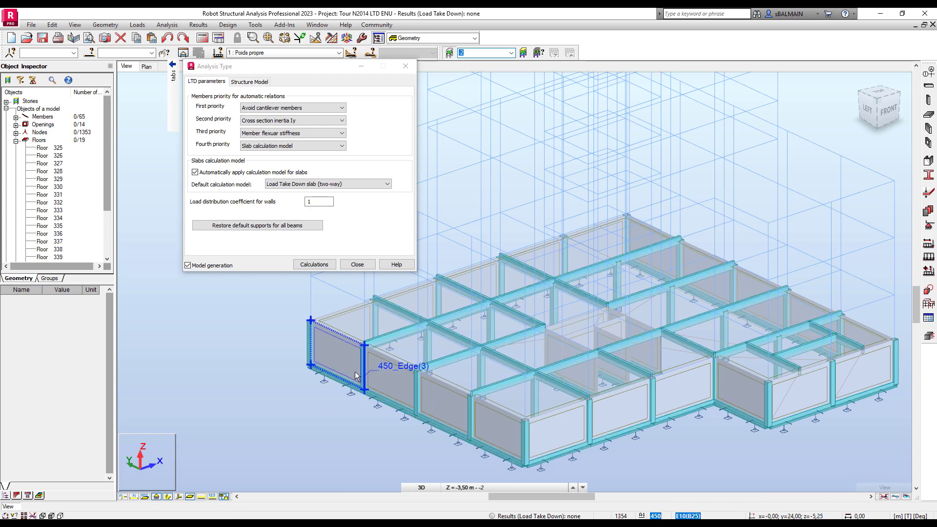
shift+middle_drag(376, 360, 755, 364)
scroll(587, 426, up, 5)
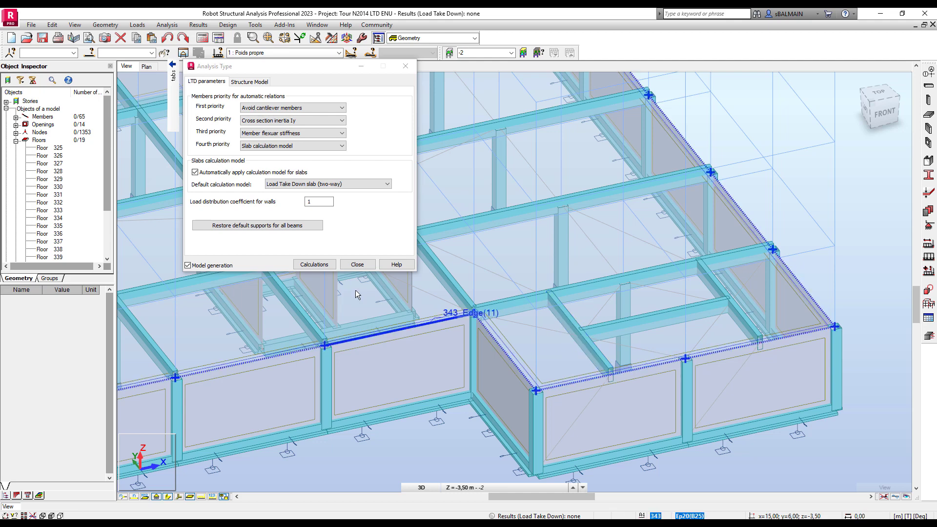
click(314, 265)
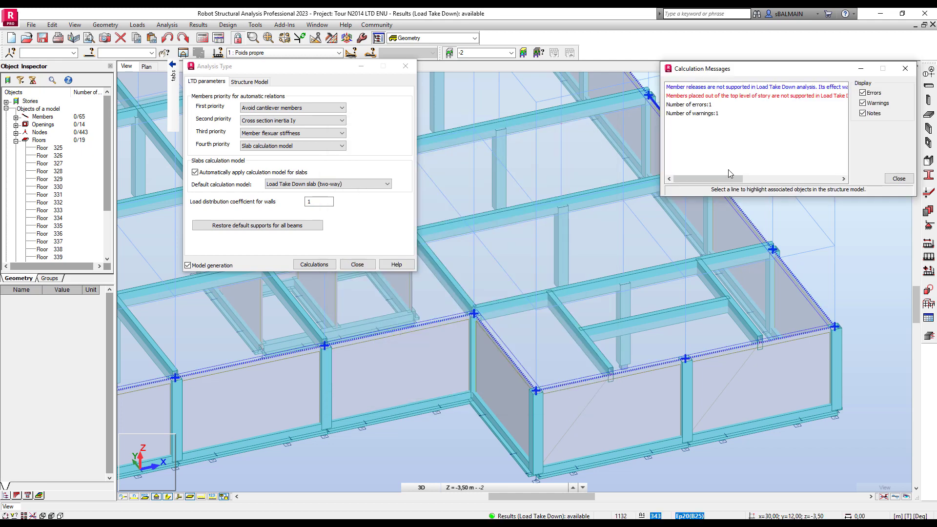
Select members 299to324, associated with the error about members out of the story's top level, and delete them
click(729, 97)
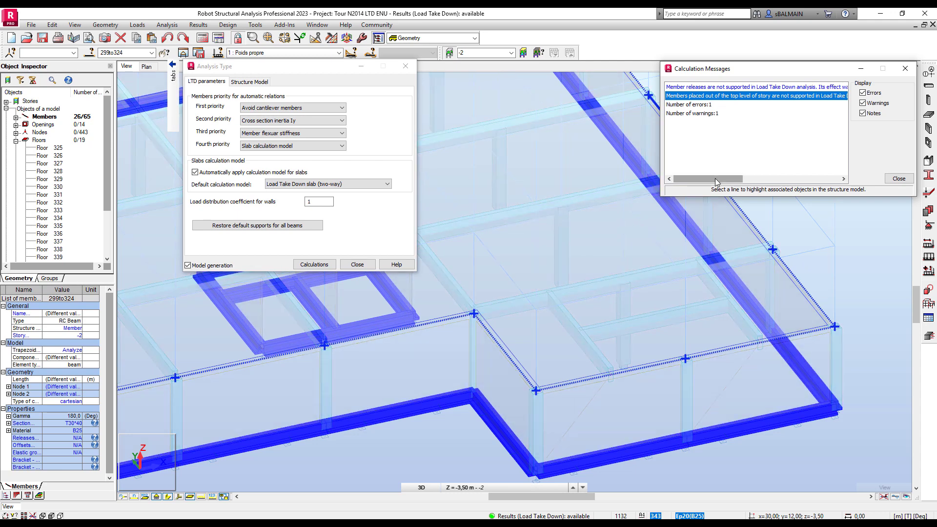
mouse_move(715, 179)
mouse_down()
mouse_move(752, 179)
mouse_move(710, 188)
mouse_up()
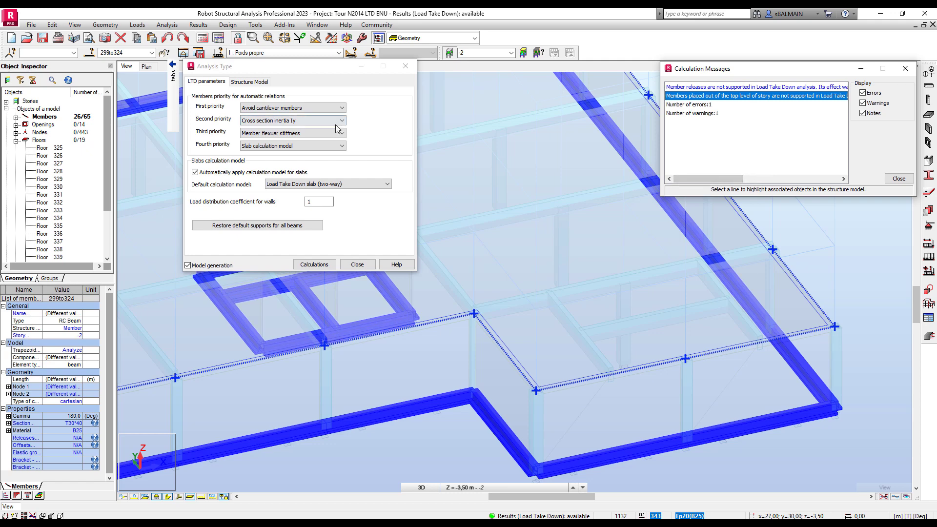
click(133, 54)
key(ctrl+c)
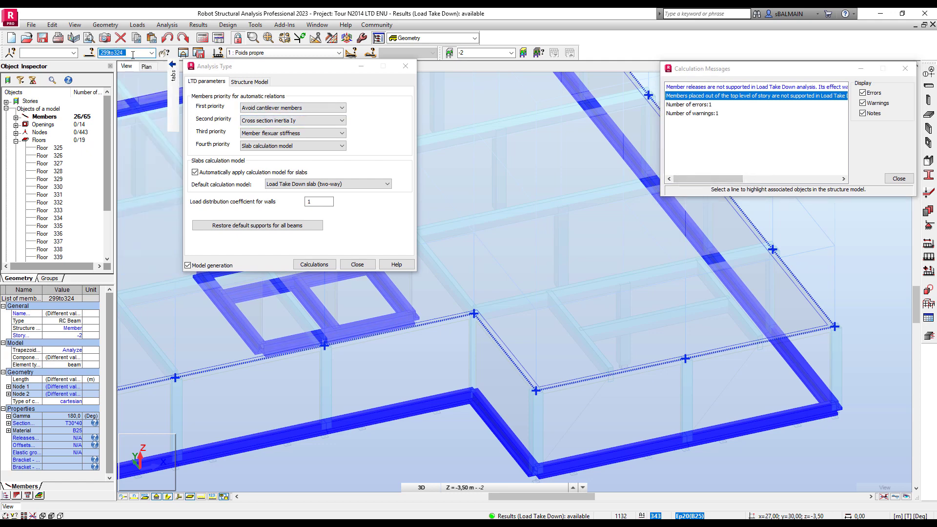
key(BackSpace)
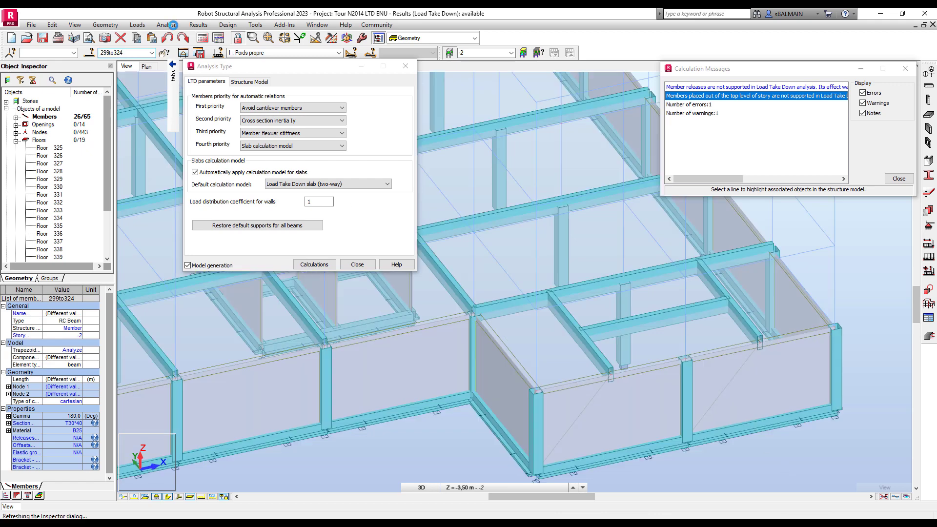
key(Return)
click(125, 54)
key(ctrl+v)
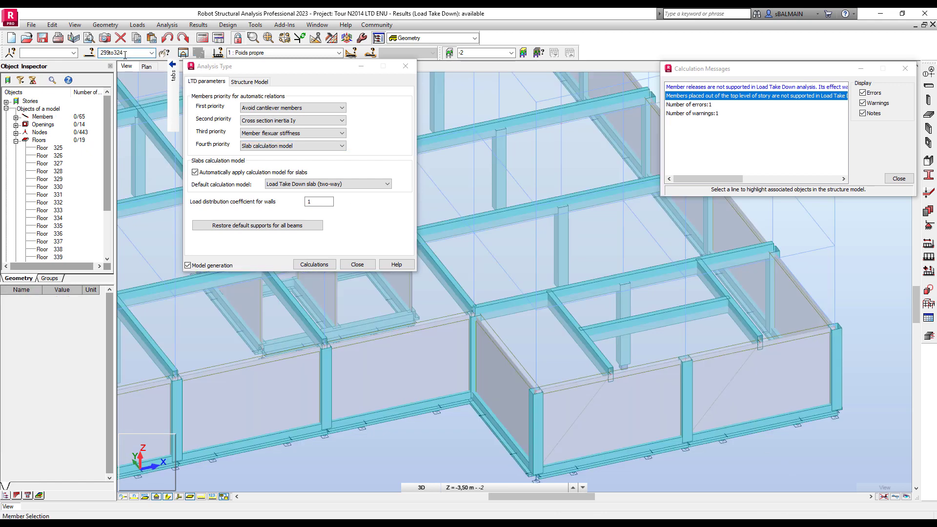
key(Return)
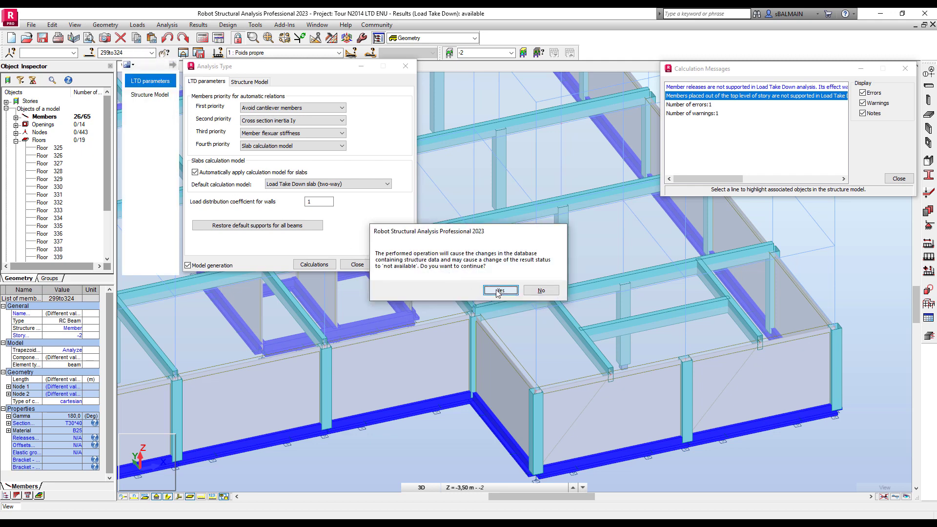
click(500, 289)
Rerun the calculation and highlight the members associated with the unsupported member releases warning
click(309, 265)
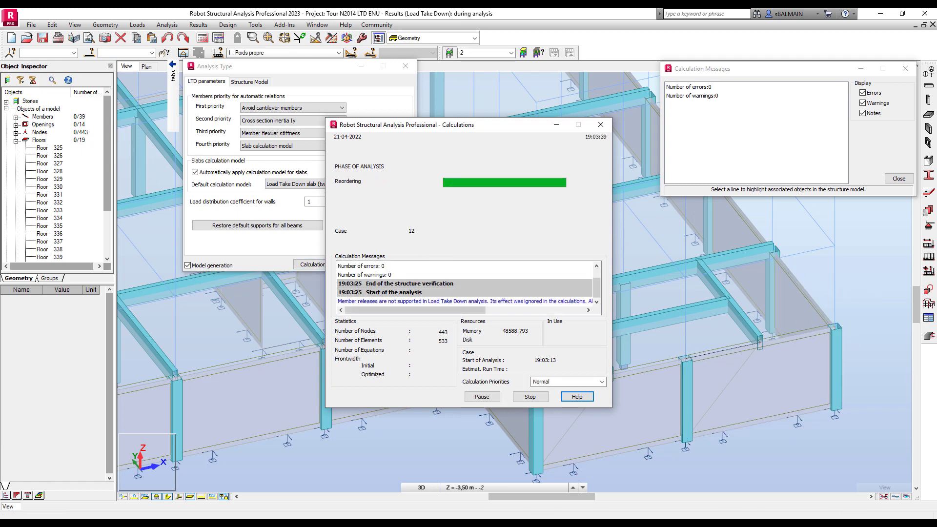
click(853, 269)
click(750, 87)
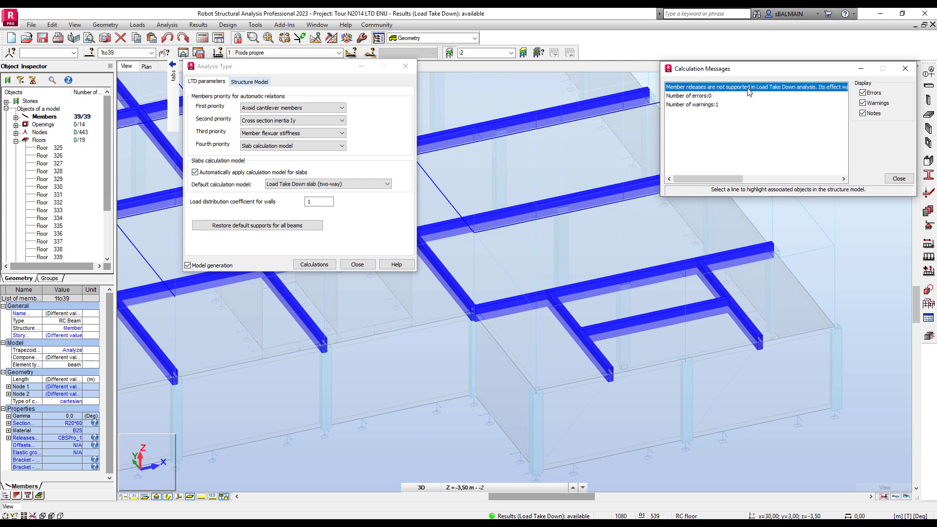
click(860, 239)
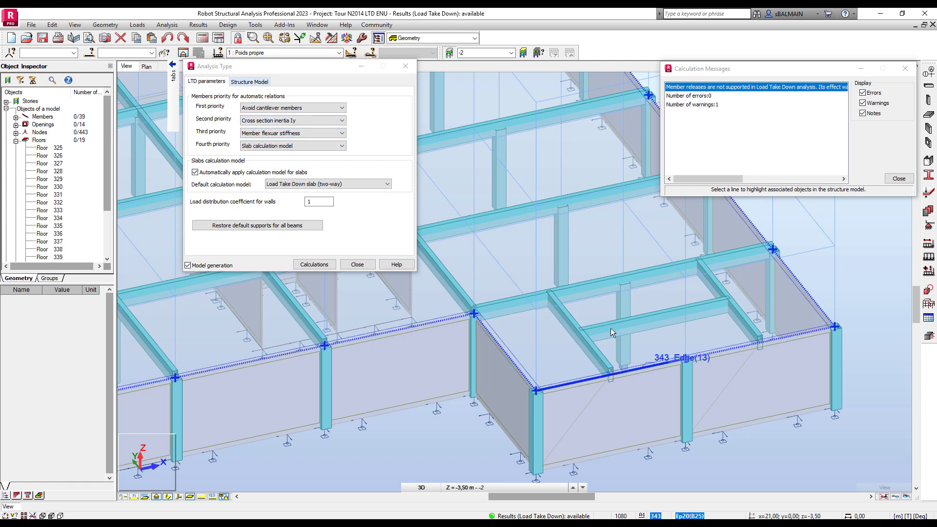
Open the object properties of beam 35 between nodes 63 and 64 and view its Load Take Down supports
click(690, 314)
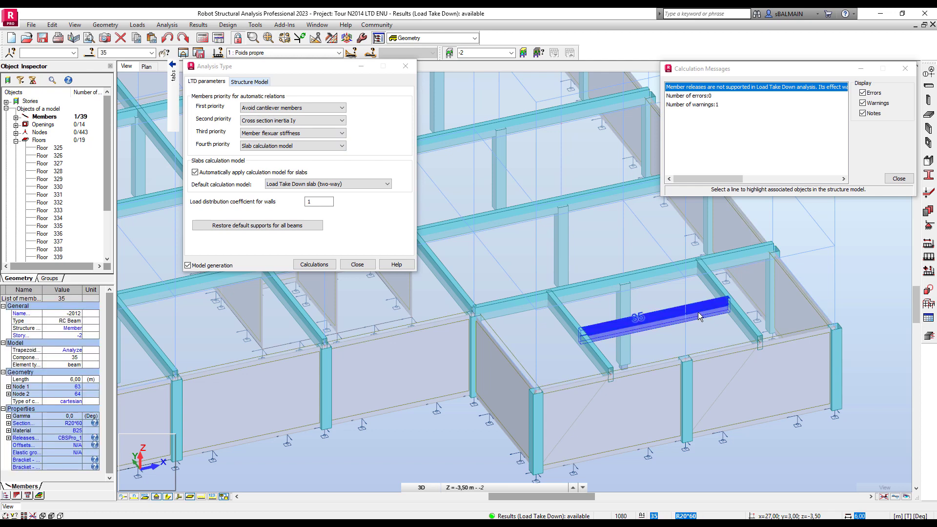
right_click(698, 312)
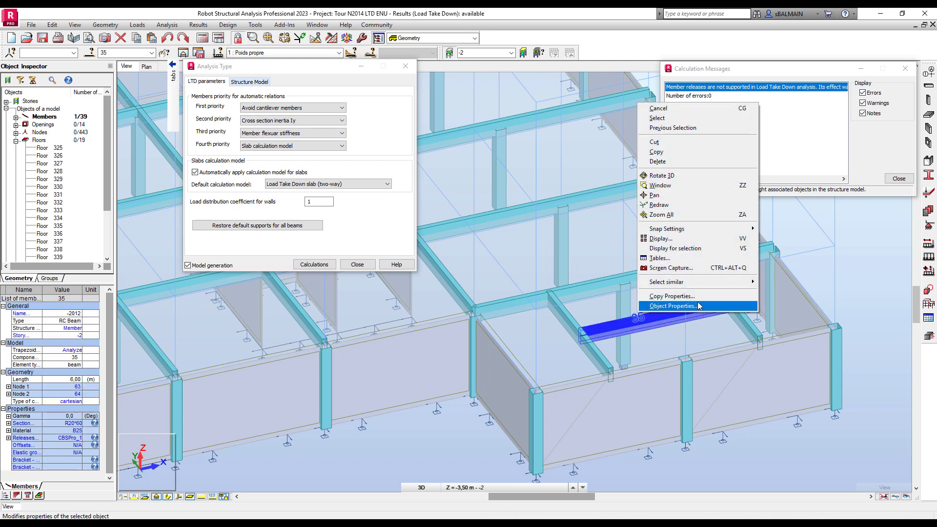
click(698, 307)
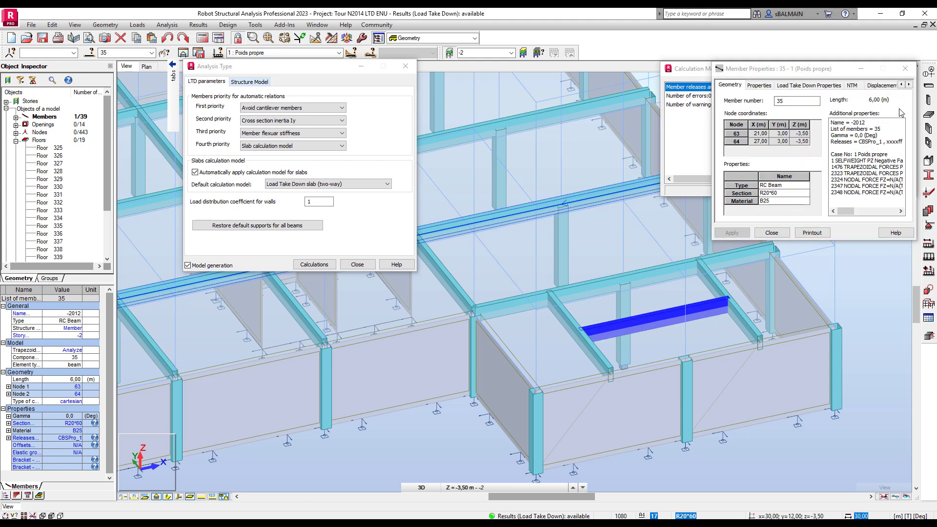
click(792, 86)
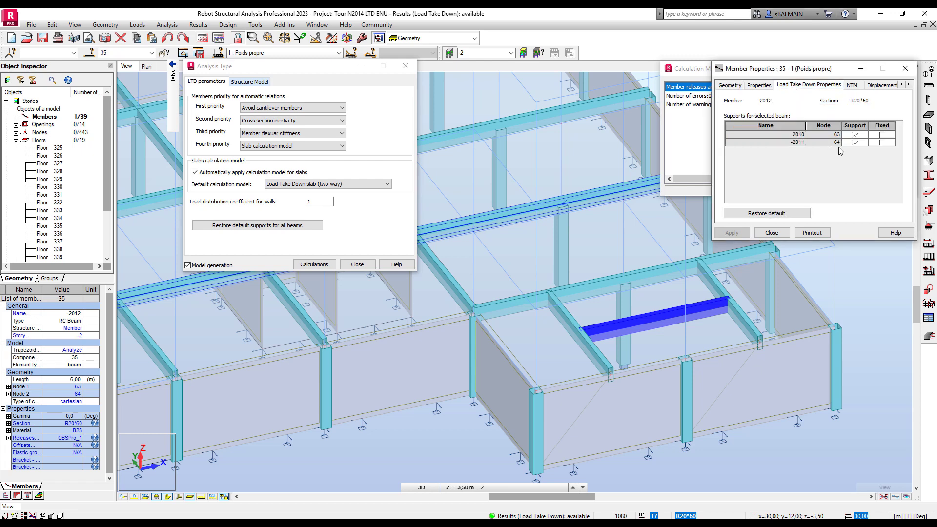
Display the node numbers and check the Load Take Down supports of beams 15 and 7
click(123, 496)
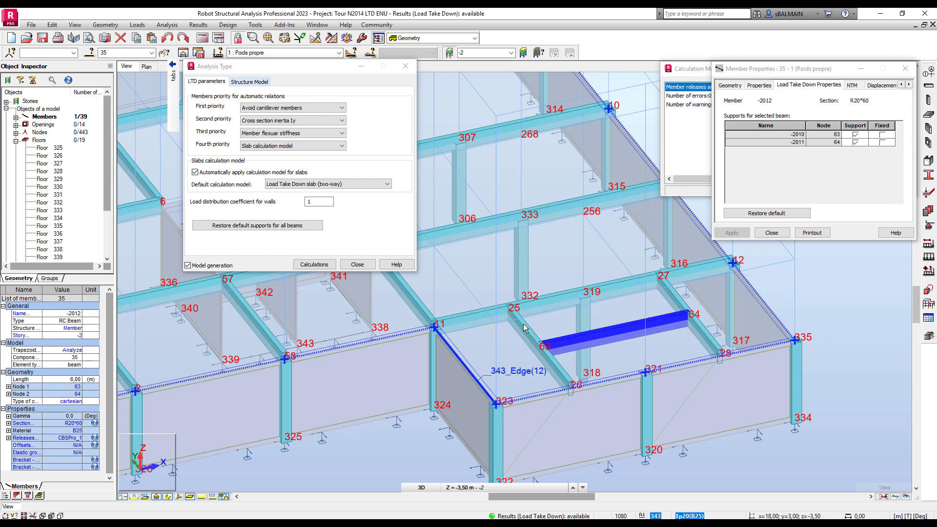
click(529, 334)
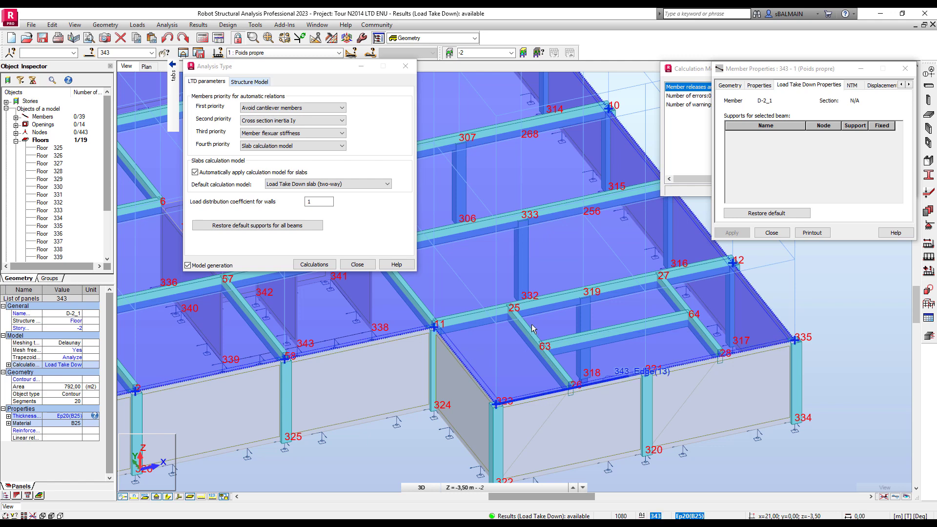
click(831, 324)
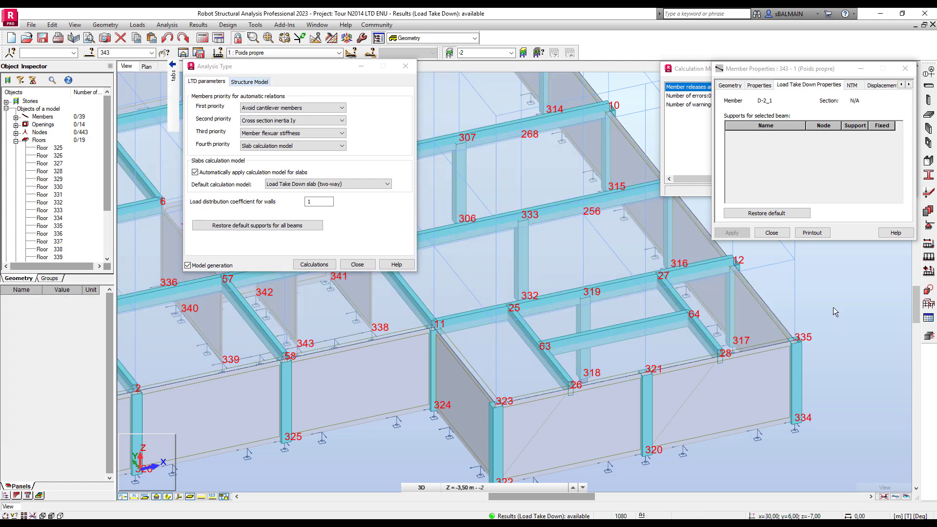
scroll(561, 364, up, 2)
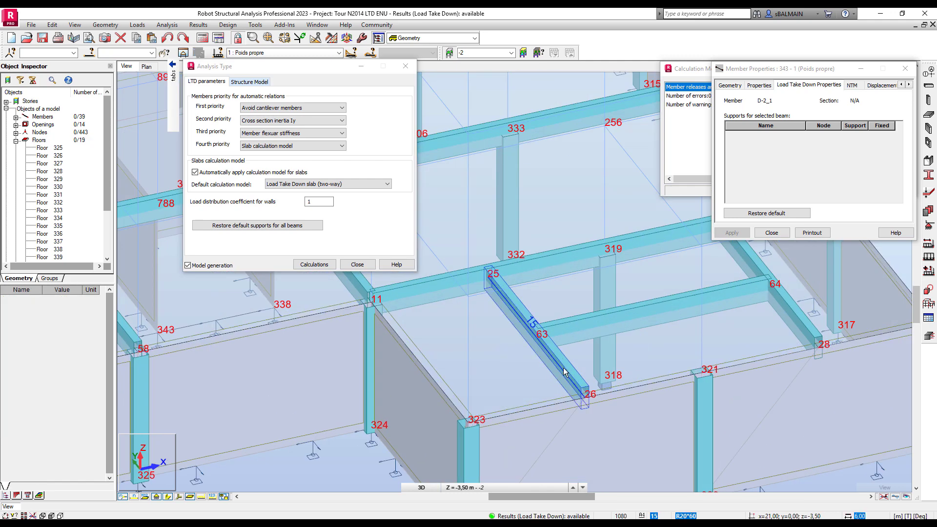
click(560, 364)
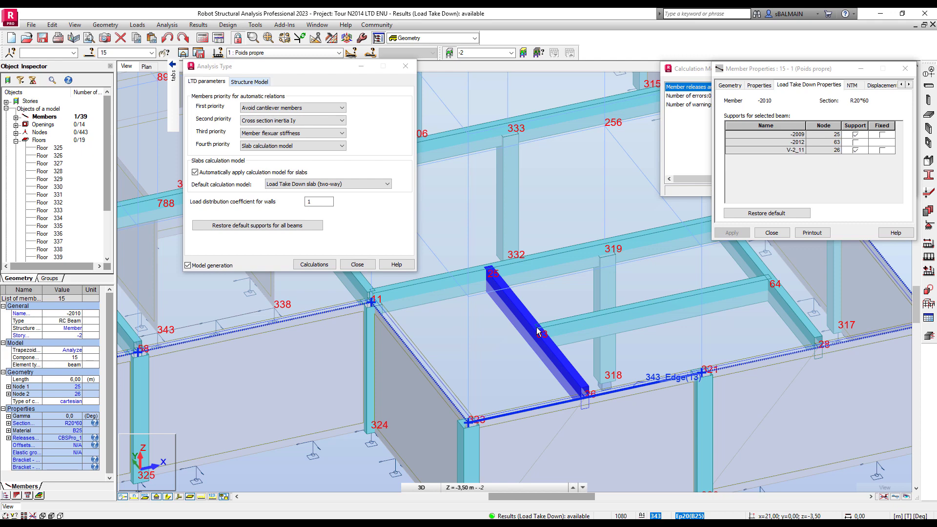
shift+middle_drag(567, 282, 599, 293)
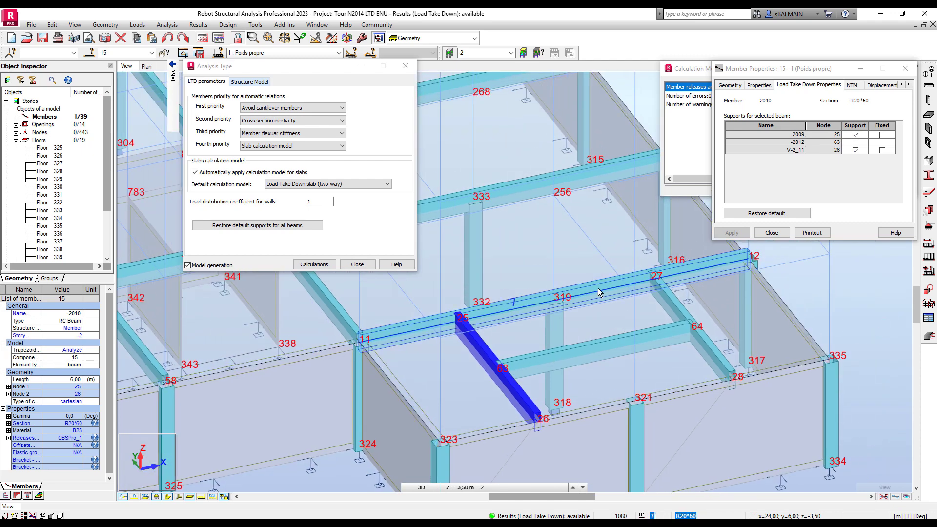
click(596, 296)
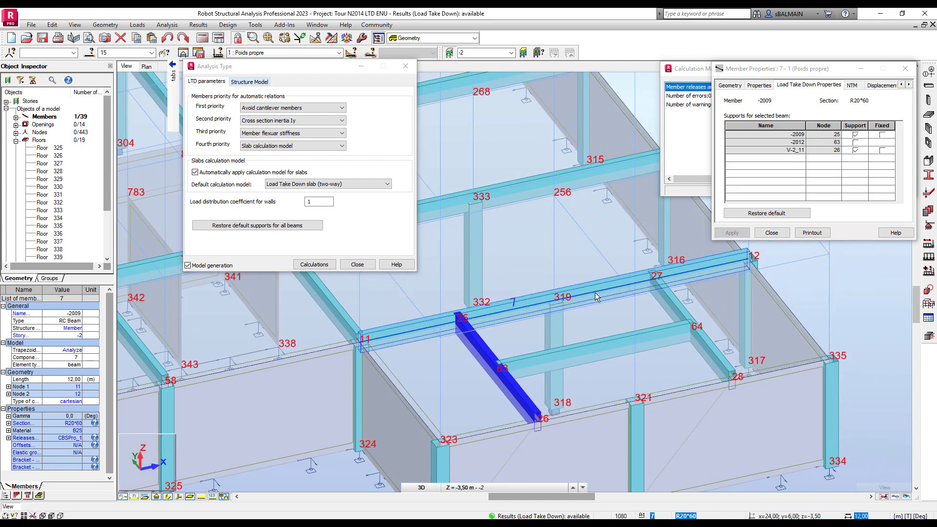
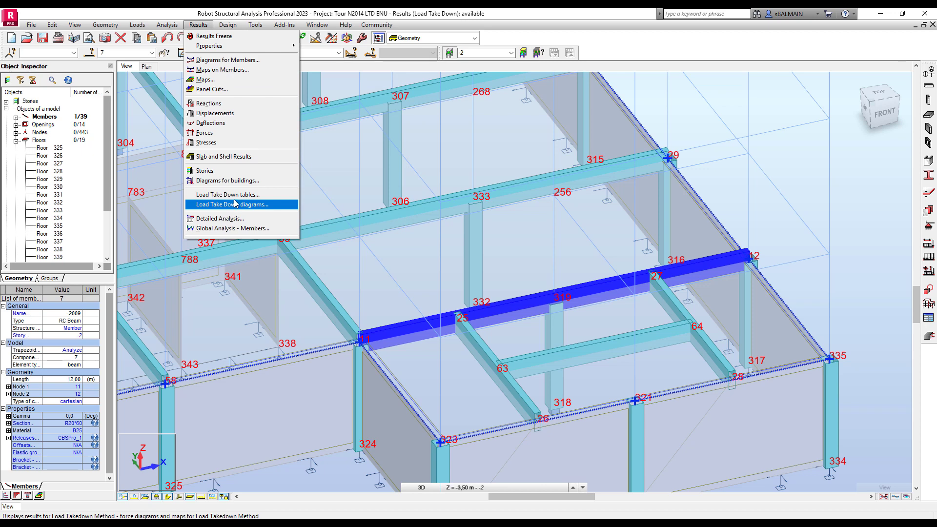
Display Load Take Down diagrams of concentrated loads on columns, beams and walls, with value labels
click(236, 198)
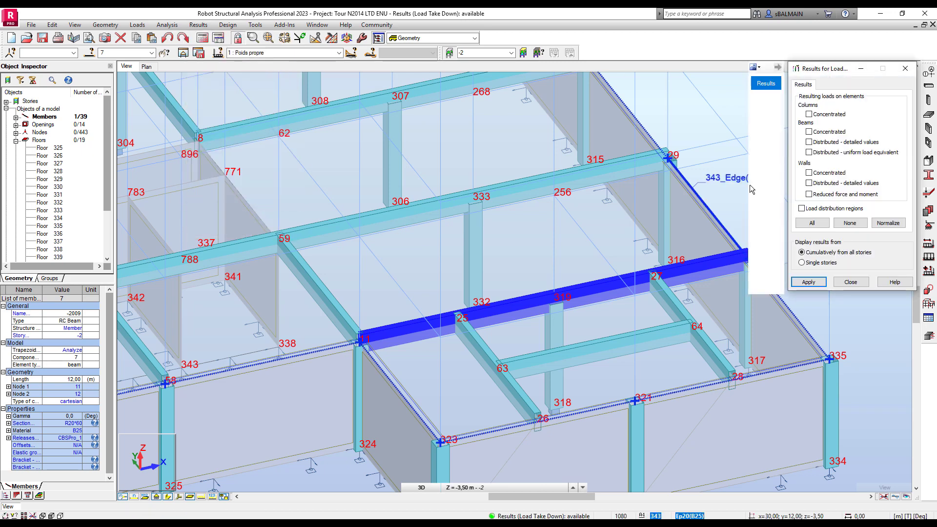
click(819, 283)
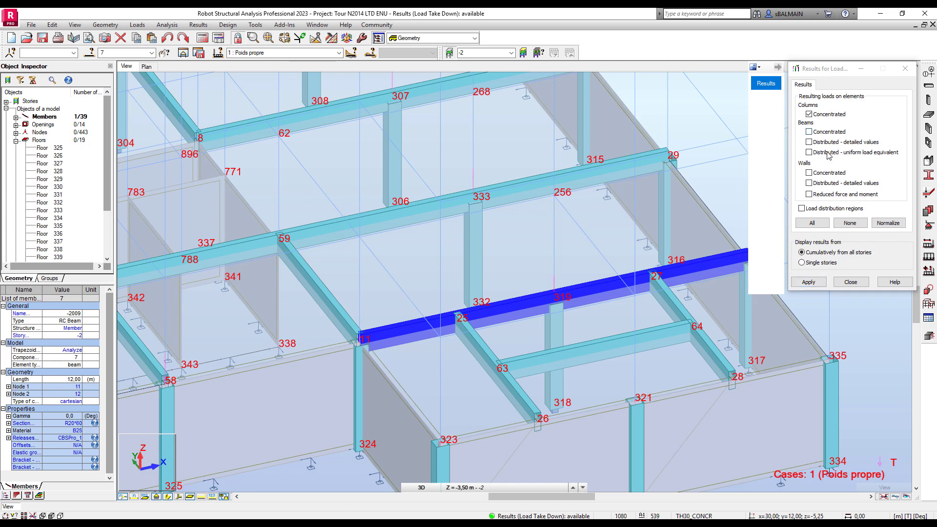
click(818, 173)
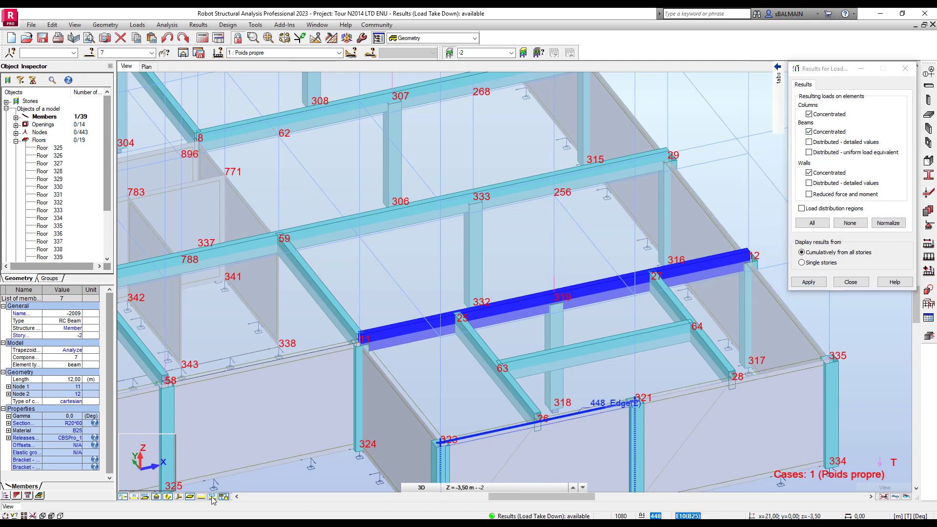
shift+middle_drag(264, 415, 264, 371)
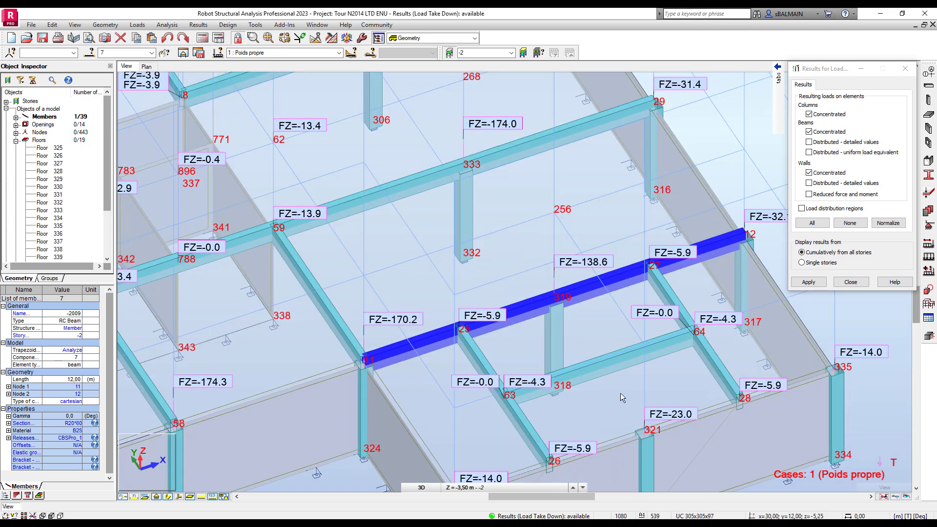
click(615, 393)
scroll(623, 382, up, 5)
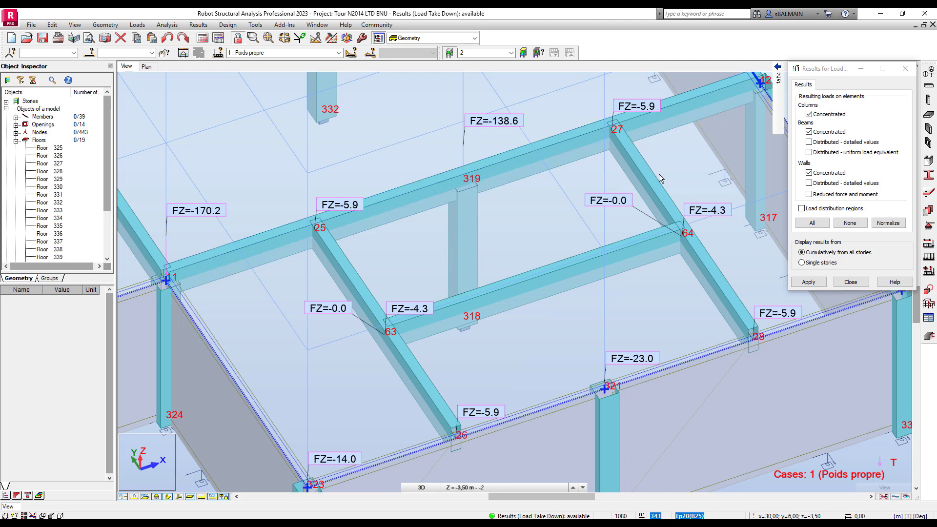
Add the detailed distributed load values on beams to the diagrams and hide the section shapes
click(835, 143)
click(809, 283)
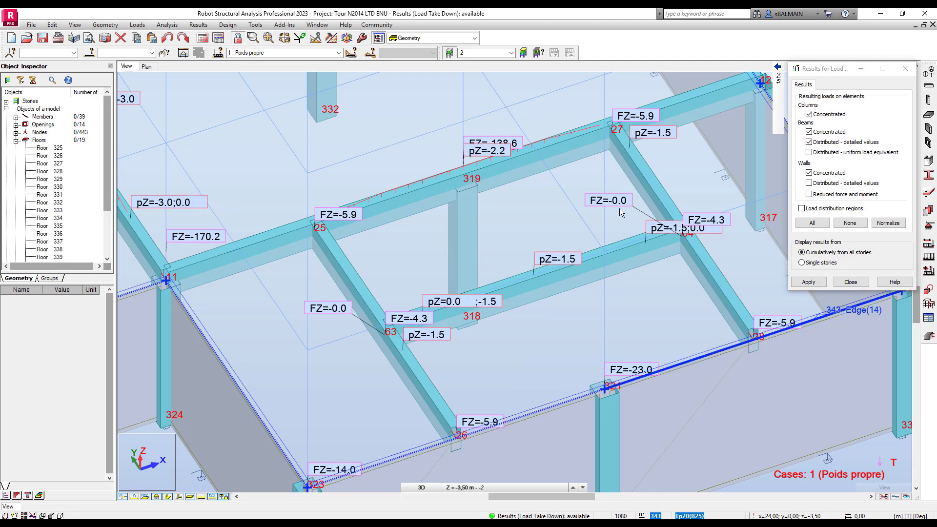
click(167, 497)
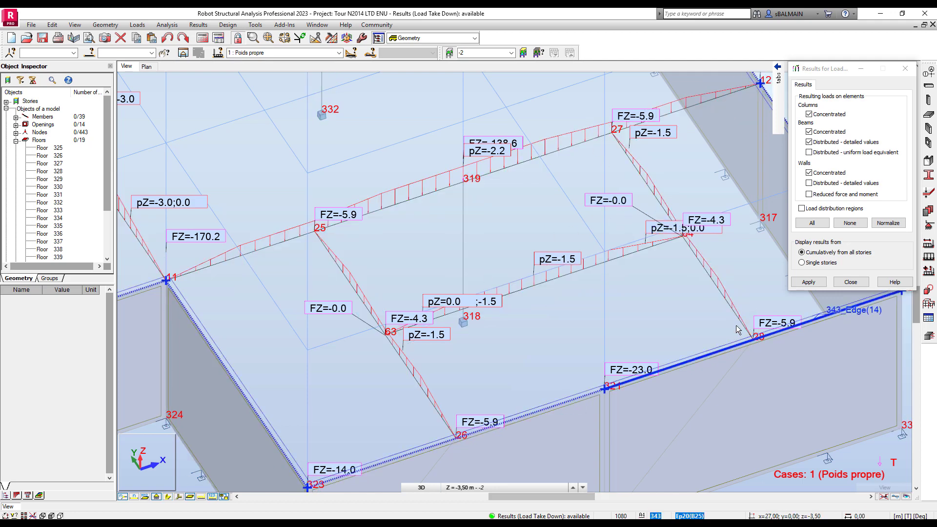
Display the load distribution regions and move the pZ label near node 319 clear of the overlapping FZ label
click(820, 213)
click(815, 283)
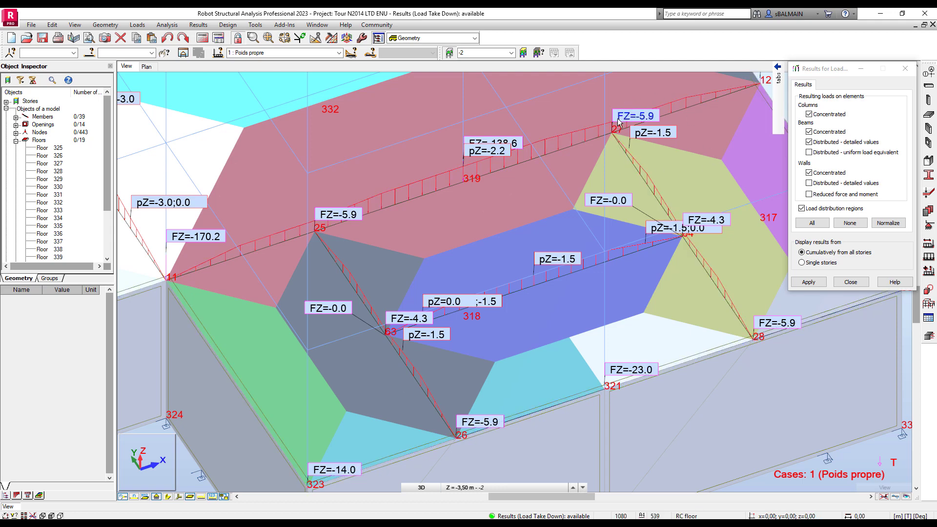
middle_drag(575, 206, 564, 232)
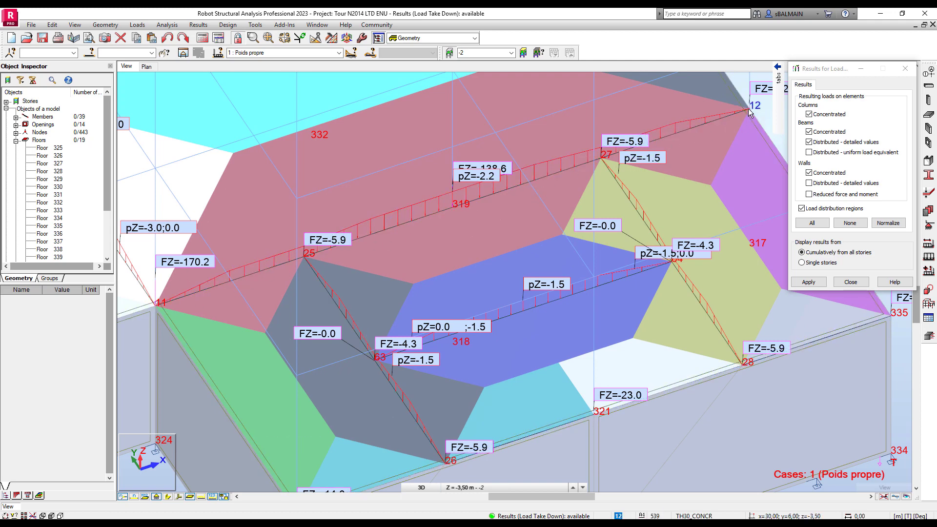
middle_drag(747, 144, 700, 159)
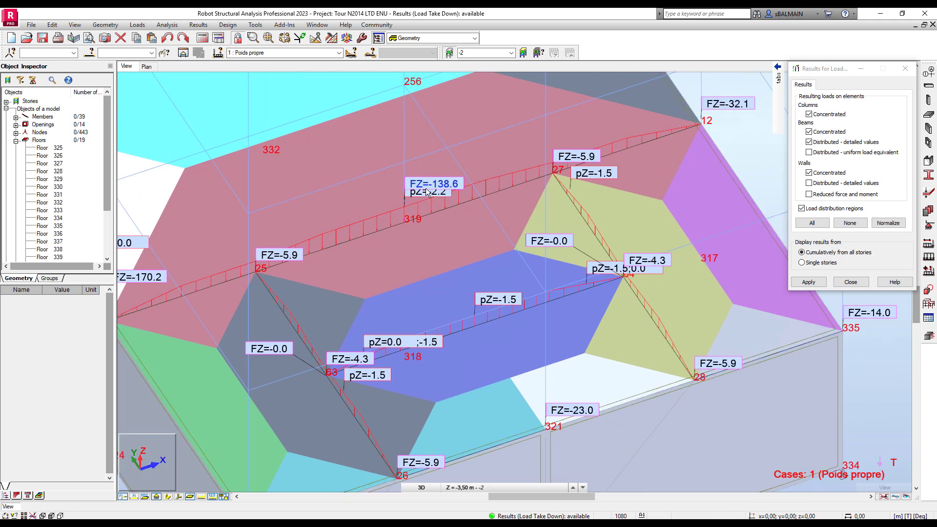
drag(427, 192, 350, 195)
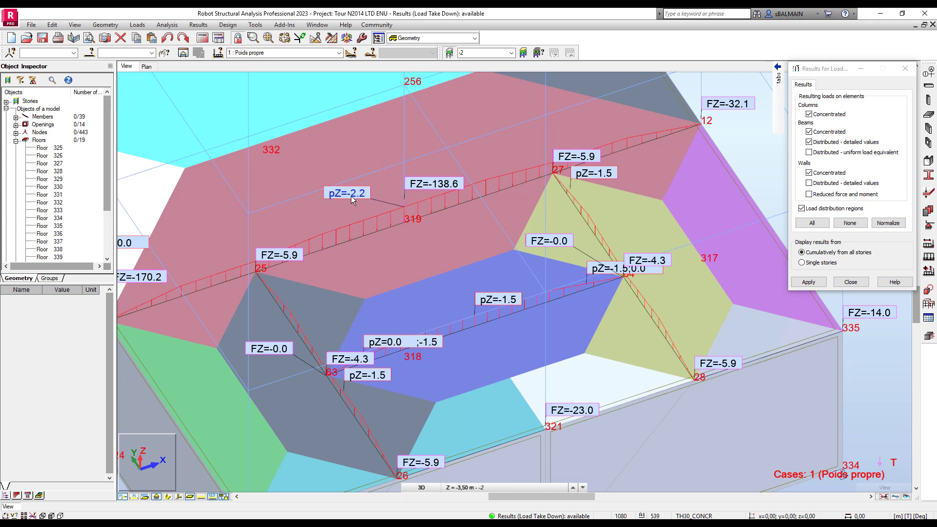
Move the pZ label near node 63 clear of the neighbouring labels and set the display symbol size to 38
click(380, 266)
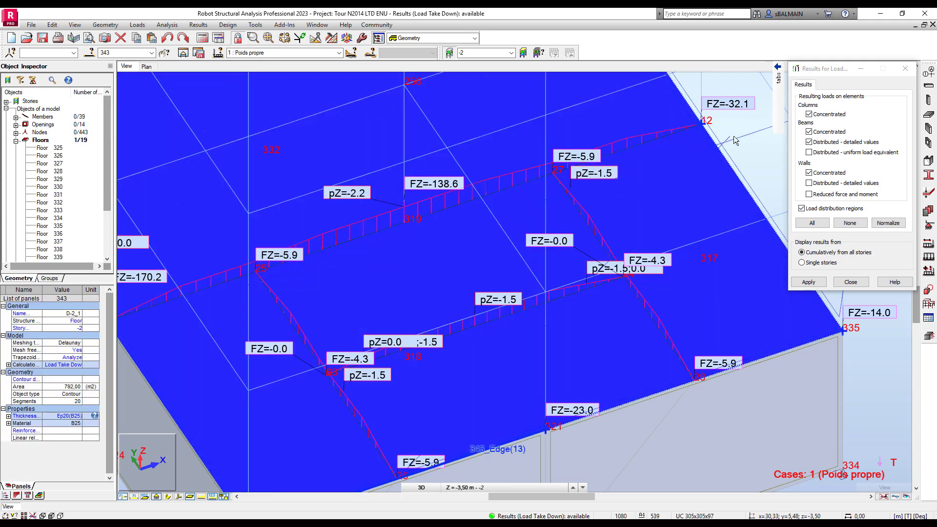
click(718, 152)
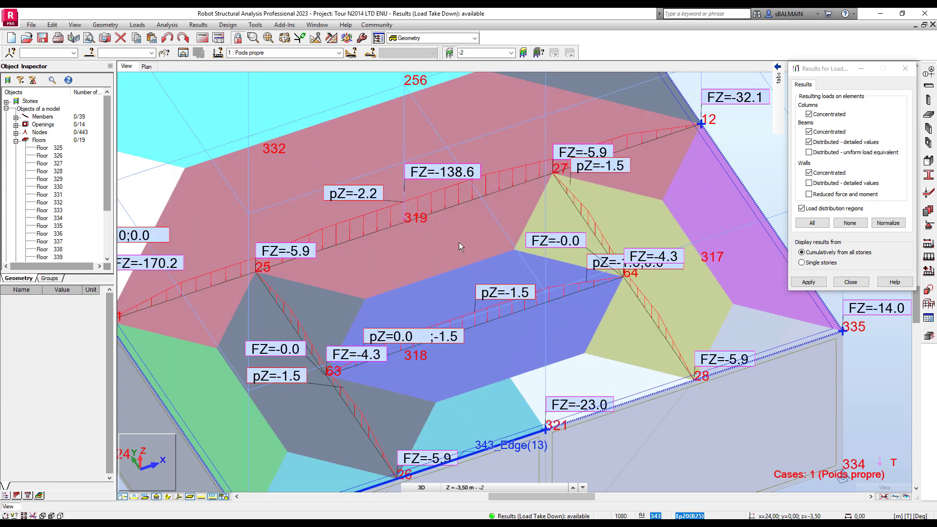
right_click(302, 131)
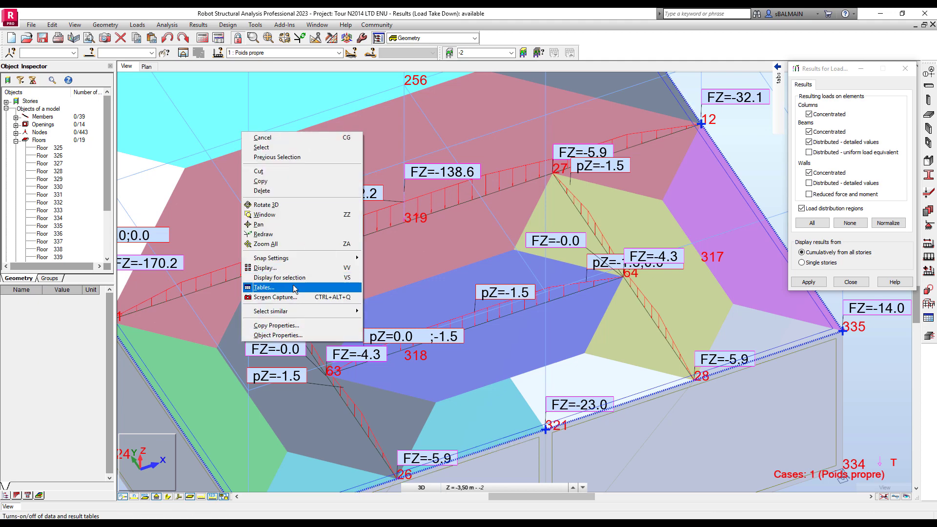
click(293, 268)
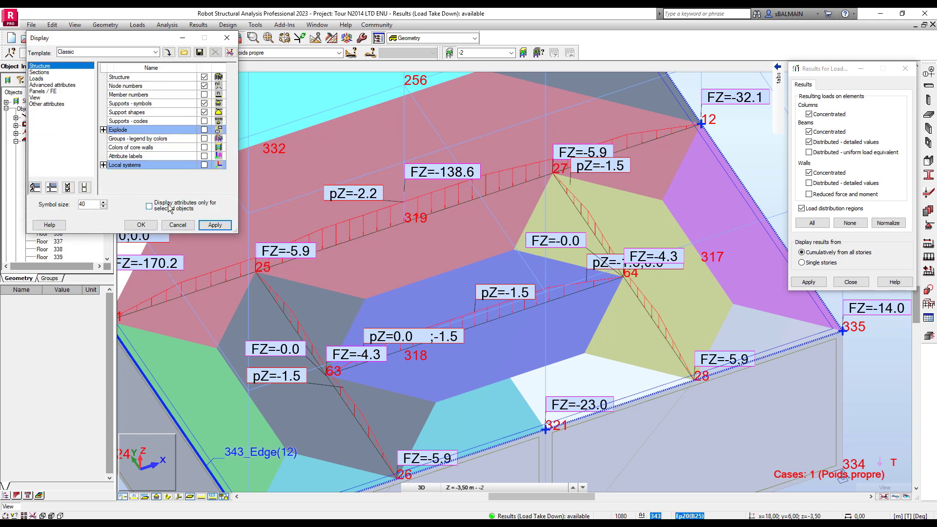
click(103, 207)
click(216, 227)
click(141, 225)
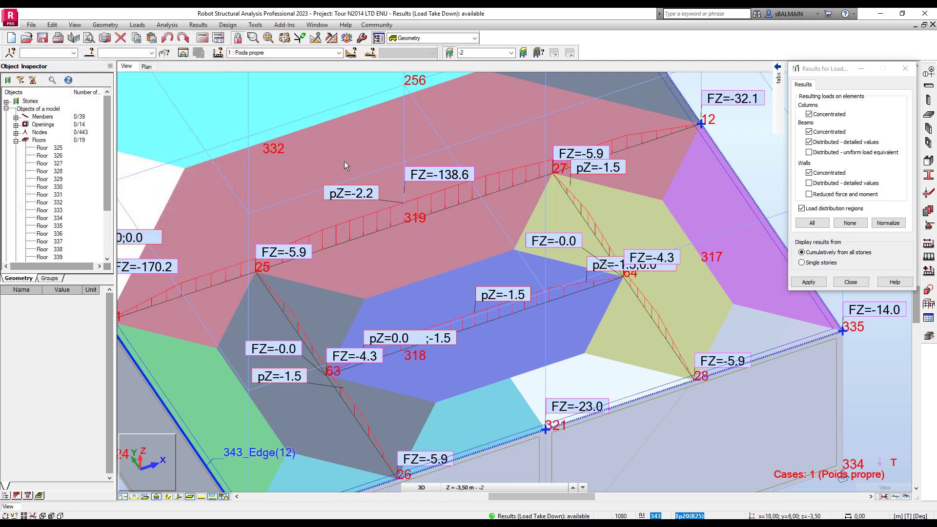
key(ctrl+d)
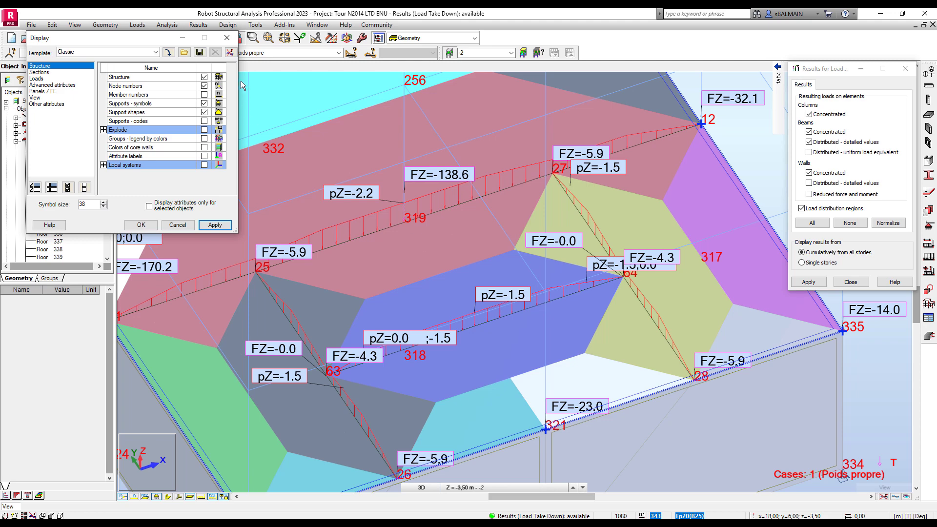
click(227, 38)
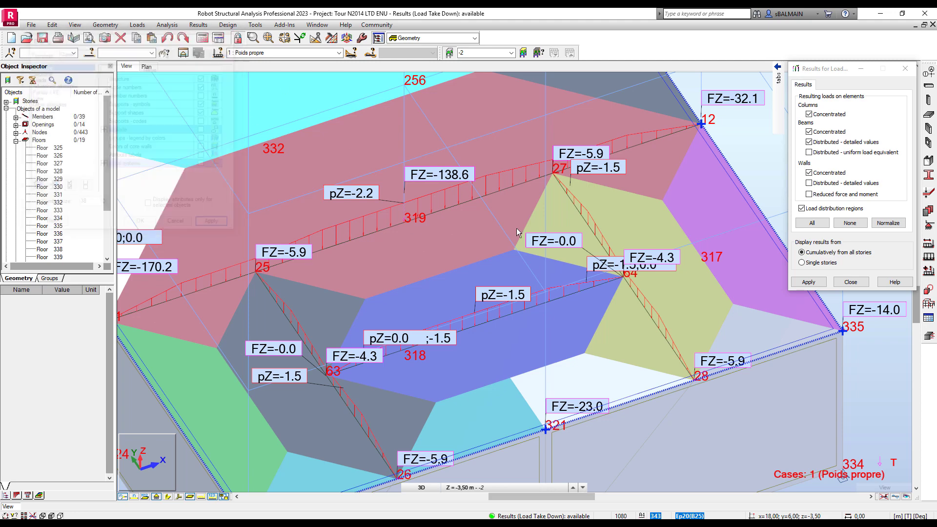
Compare the load results from single stories with those accumulated from all stories, returning the display to cumulative results
click(893, 282)
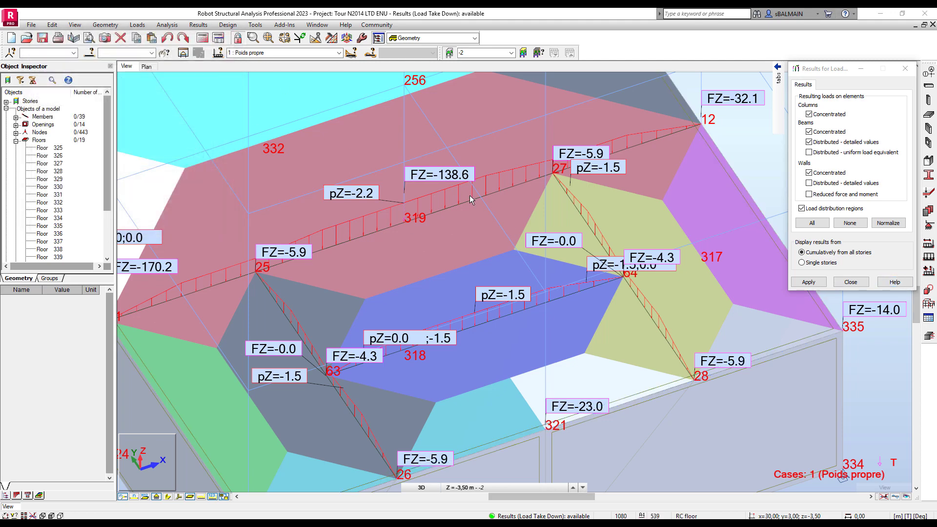
middle_drag(400, 252, 408, 277)
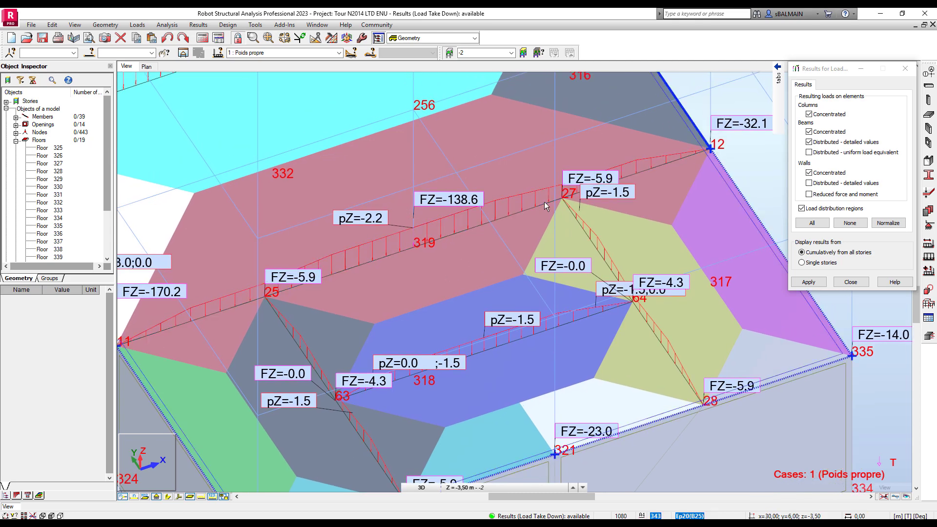
click(818, 263)
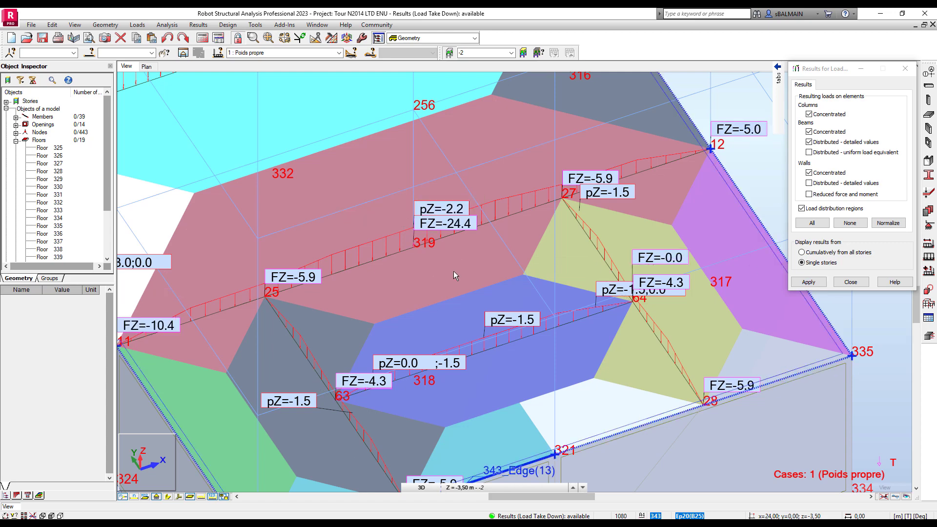
shift+middle_drag(462, 272, 456, 238)
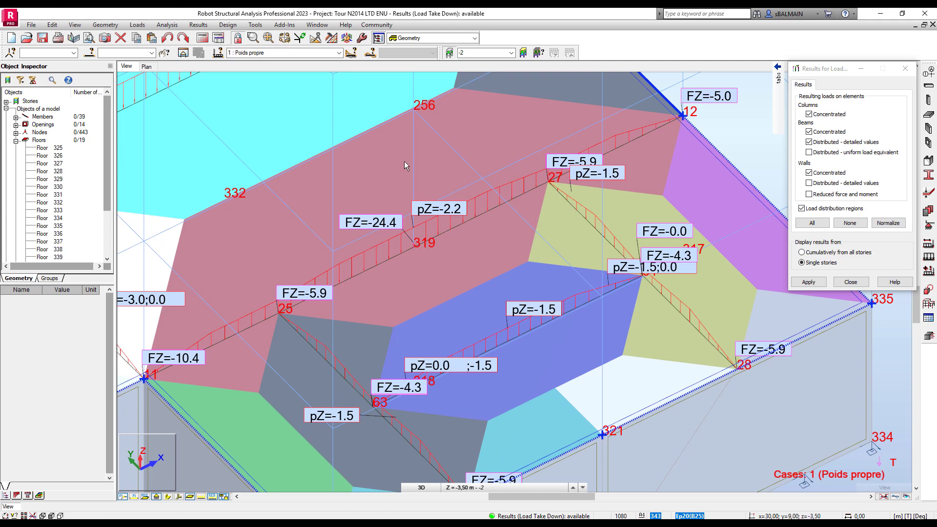
click(801, 252)
click(810, 283)
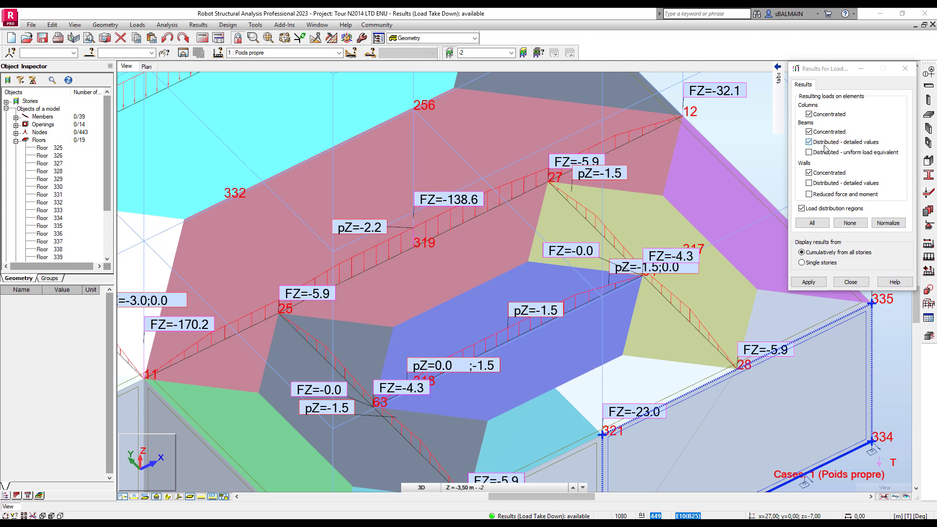
Display only uniform load equivalents on beams and reduced force and moment on walls, without the load distribution regions
click(809, 143)
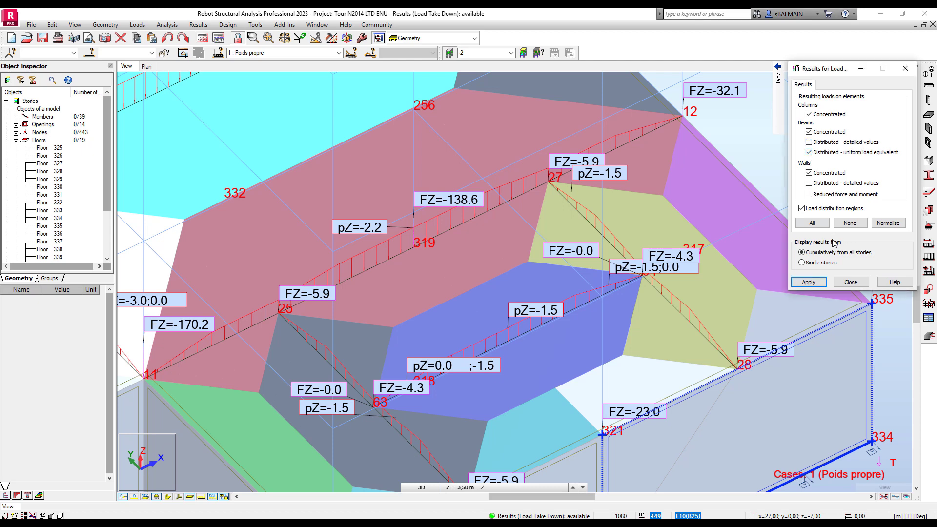
click(813, 283)
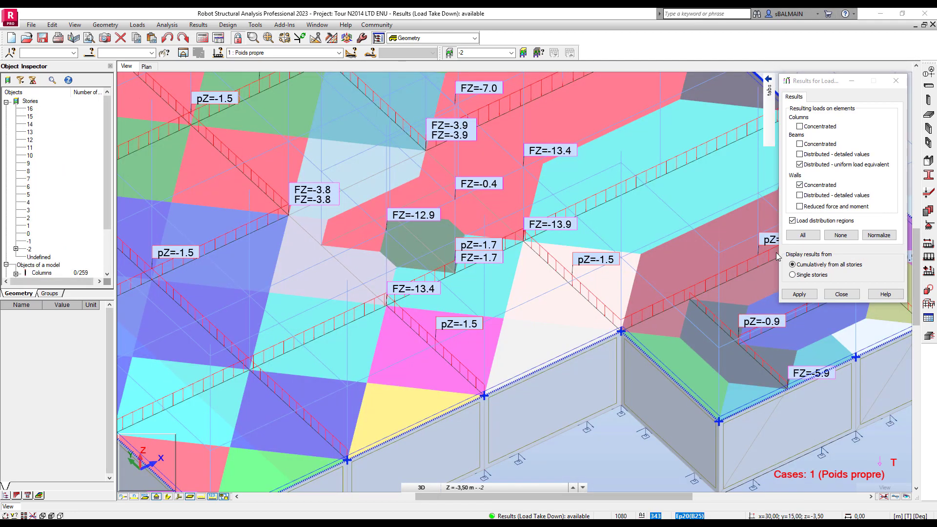
click(792, 220)
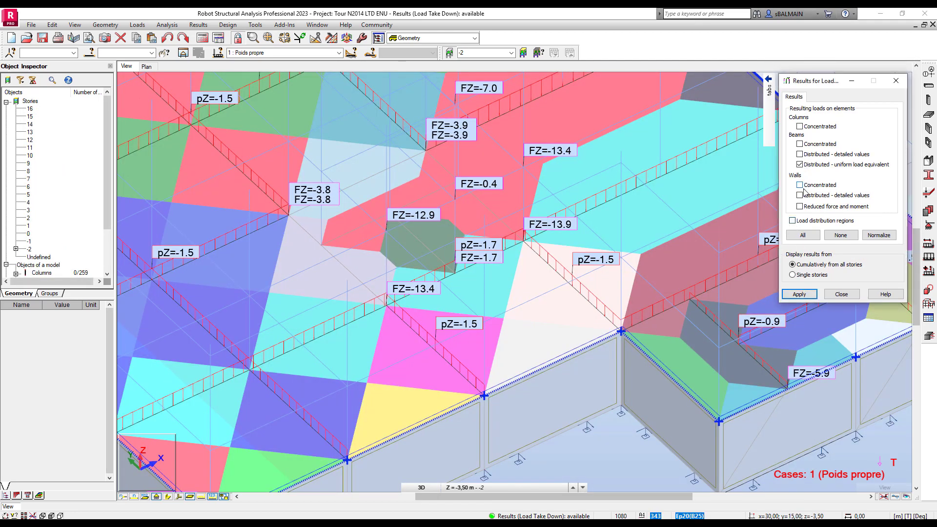
click(799, 294)
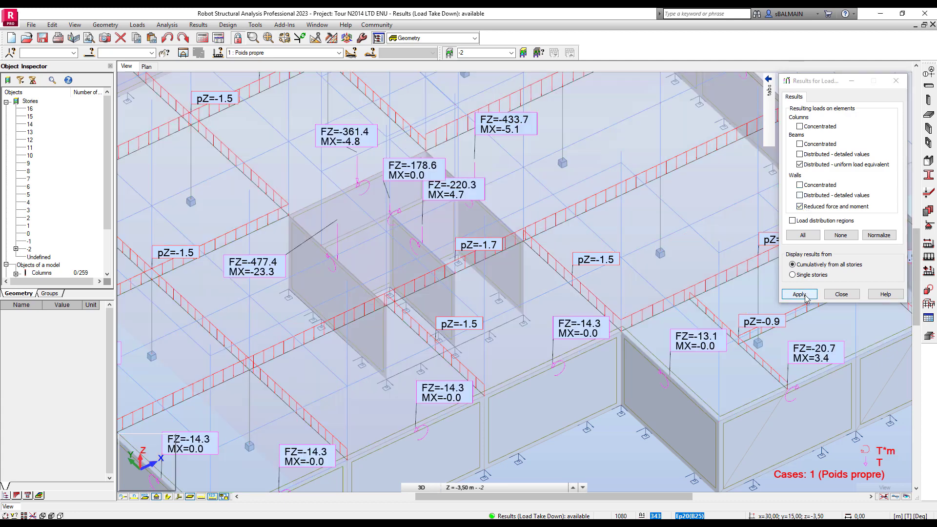
Hide the uniform load equivalents on beams and view the walls' reduced force and moment around the central core
middle_drag(523, 302, 586, 320)
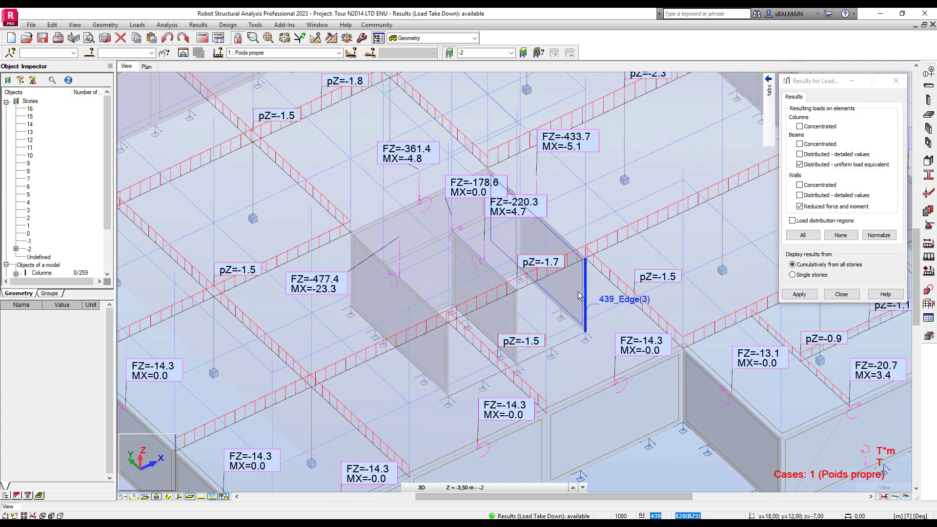
click(818, 164)
click(799, 294)
middle_drag(491, 330, 506, 329)
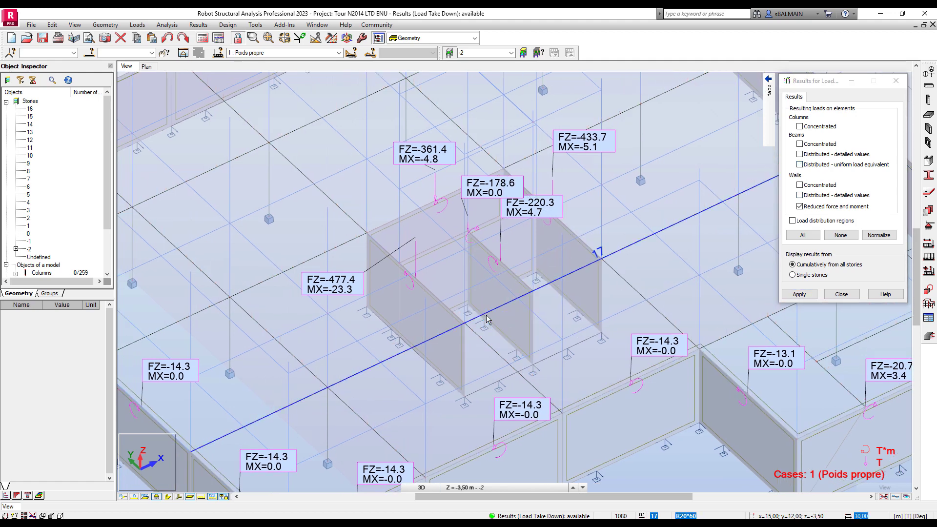
Display the load distribution regions for all stories and raise the horizontal section plane to expose higher floors
scroll(486, 259, up, 1)
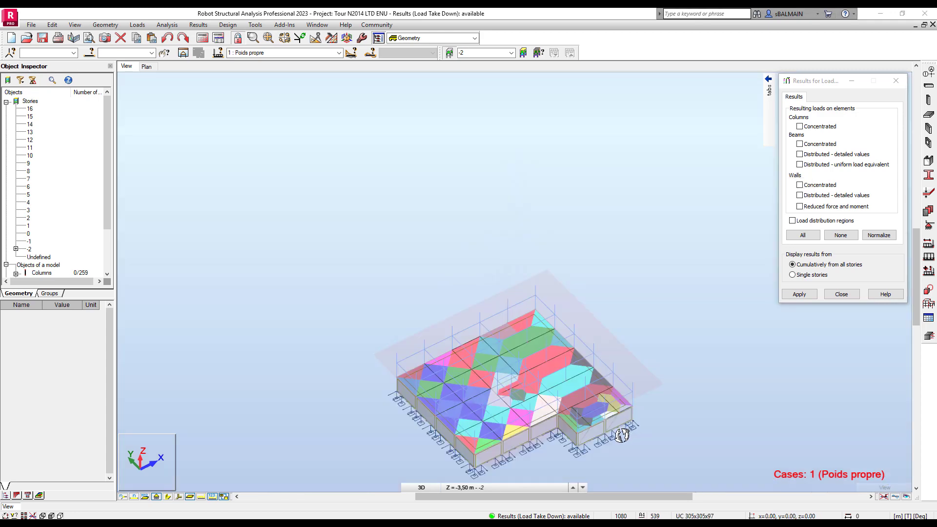
scroll(578, 391, up, 5)
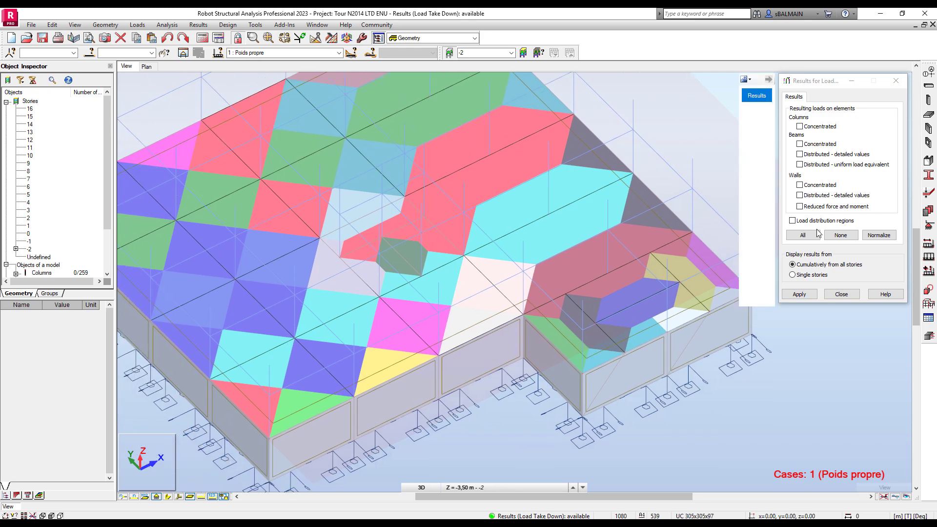
scroll(637, 259, down, 2)
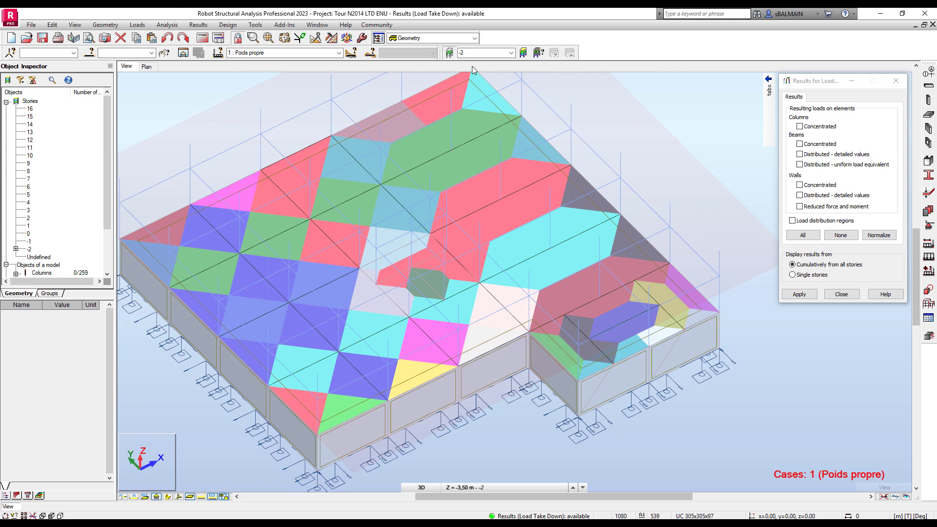
click(449, 54)
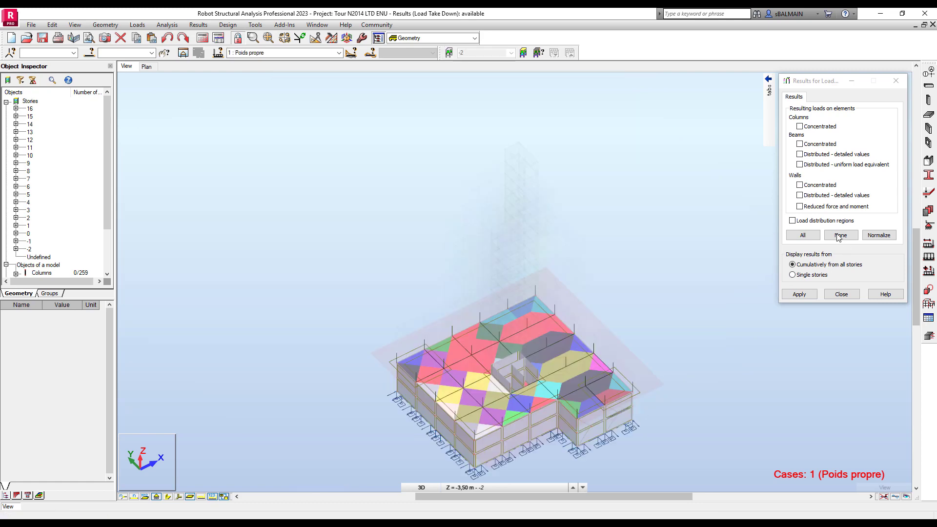
click(792, 220)
click(800, 294)
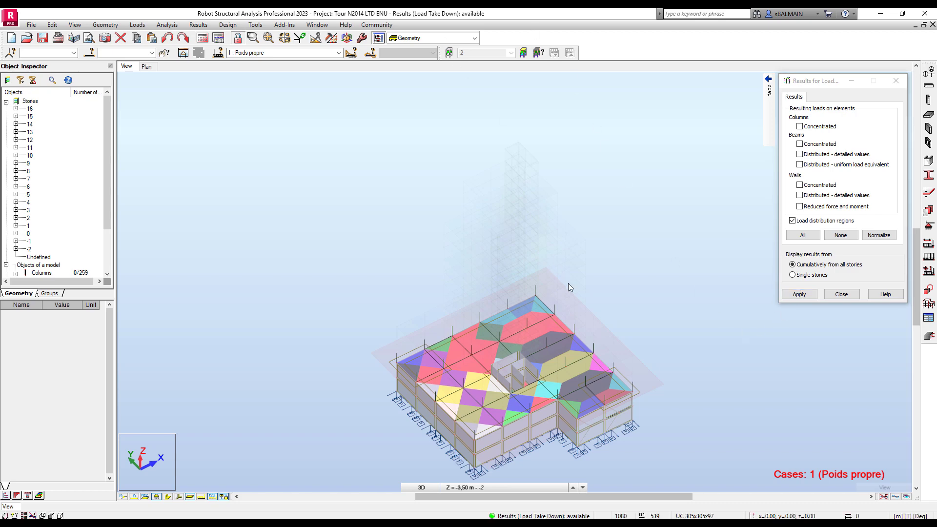
mouse_move(885, 487)
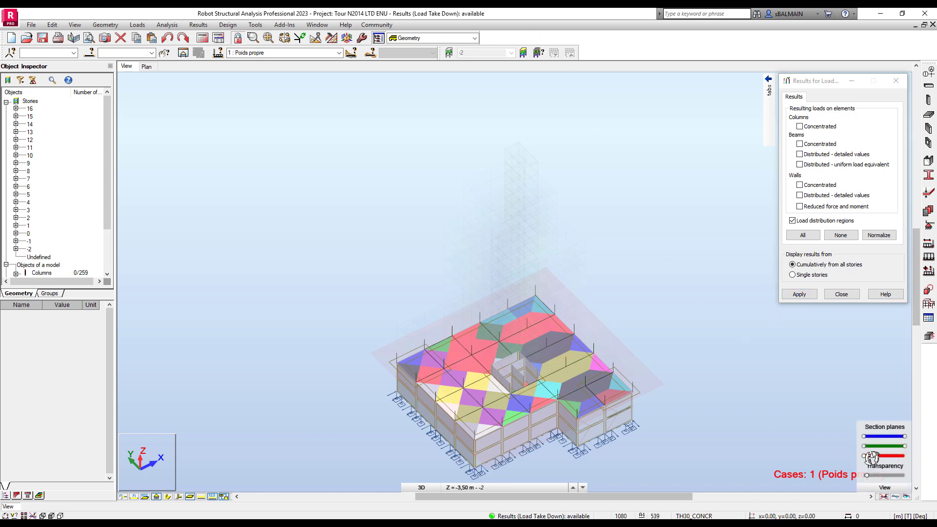
mouse_move(873, 455)
mouse_down()
mouse_move(898, 456)
mouse_move(880, 460)
mouse_up()
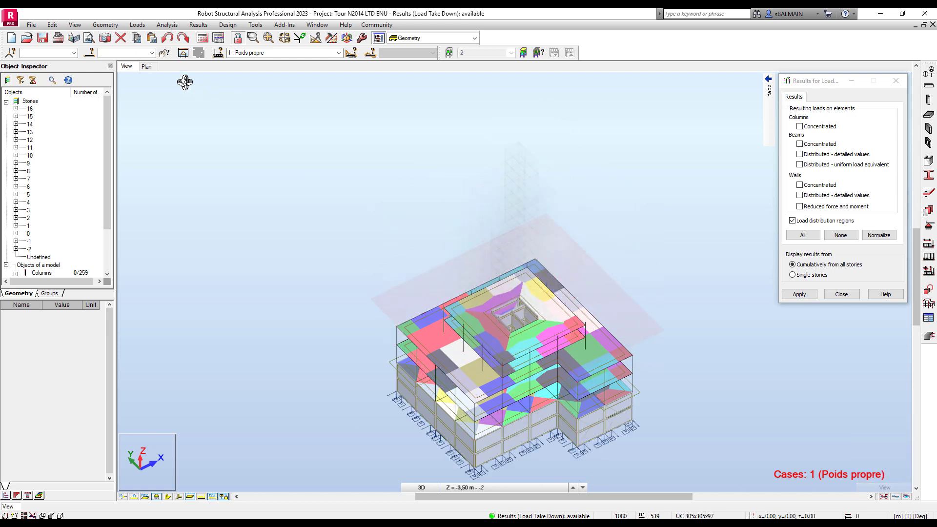
Display the load distribution regions in the plan view at Z = -3.50 m
click(146, 67)
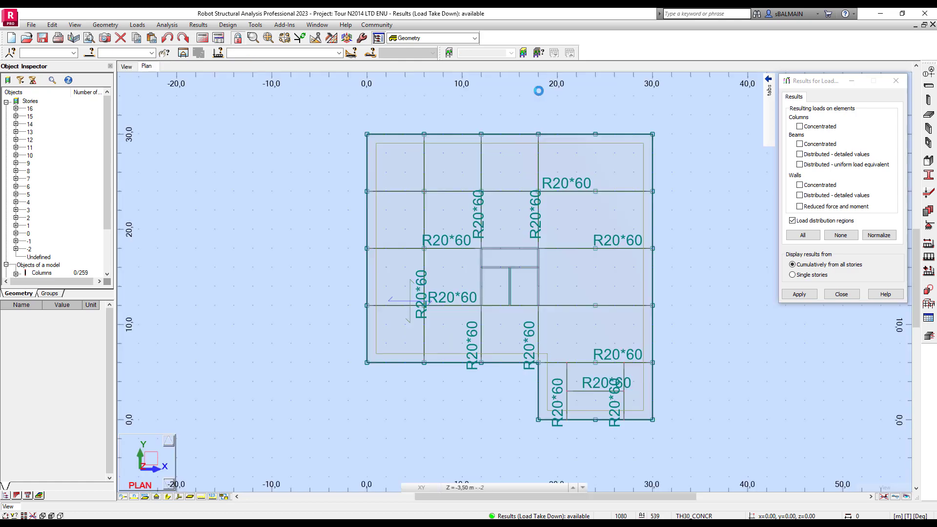
click(804, 227)
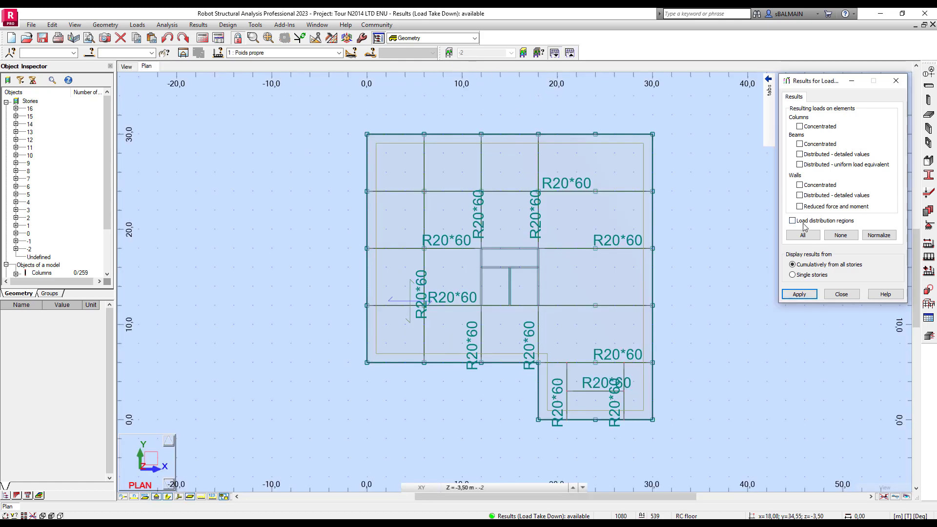
click(799, 293)
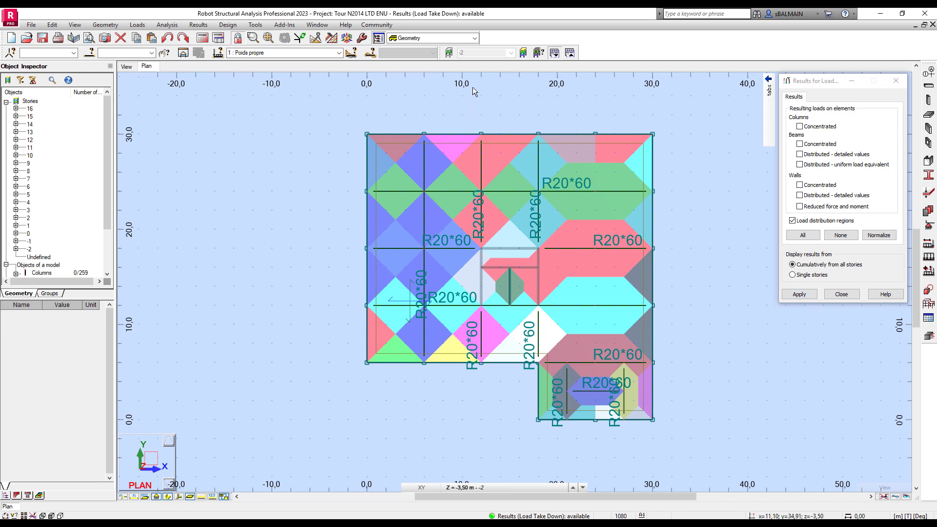
Filter the plan view by story and show the load distribution regions of story 9
click(449, 53)
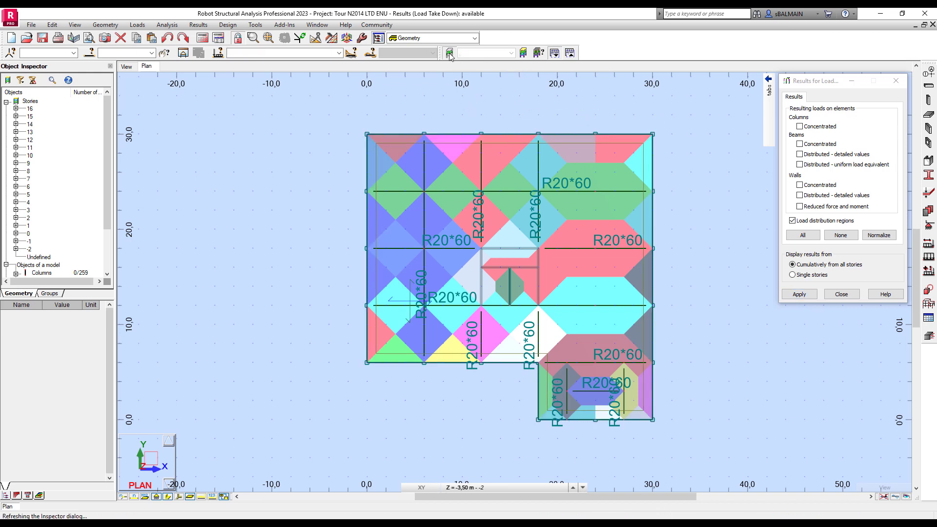
click(512, 54)
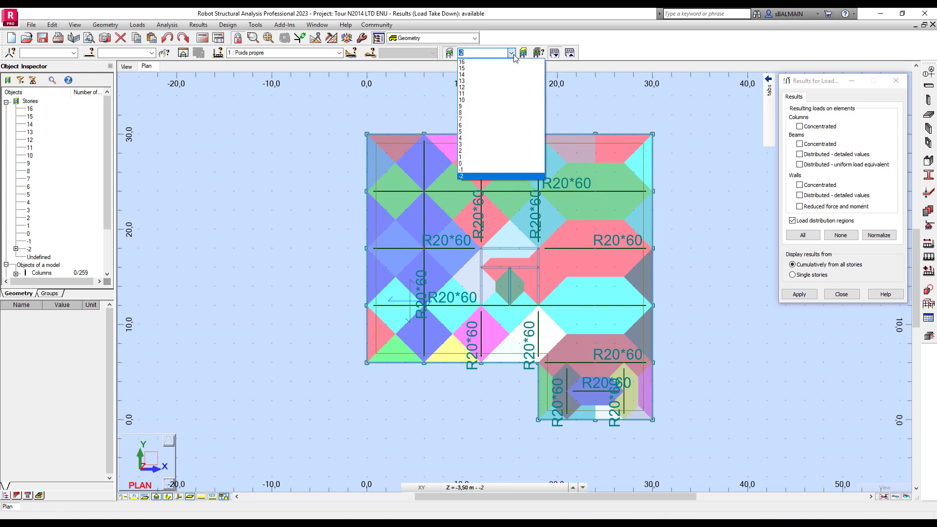
click(508, 106)
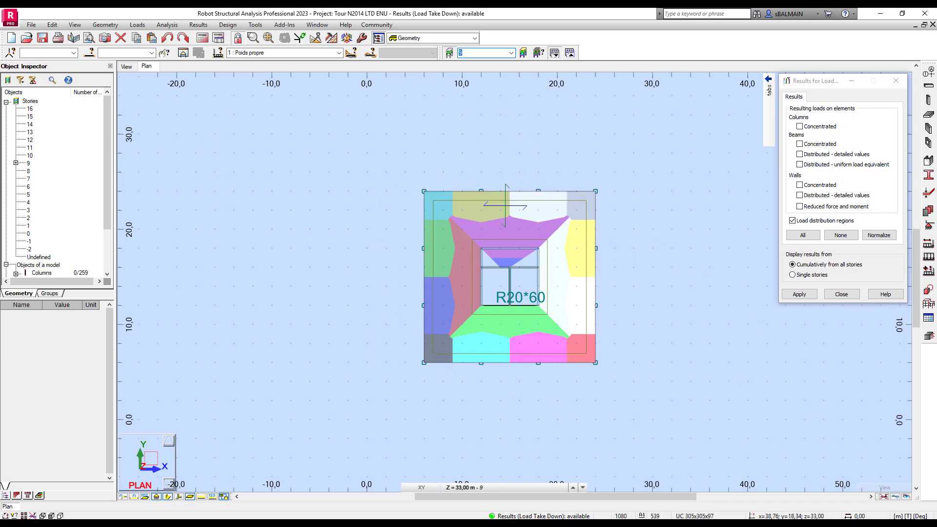
In the 3D view of story -2, replace the walls' reduced forces with concentrated column loads and examine the columns beside the core
click(800, 206)
click(813, 207)
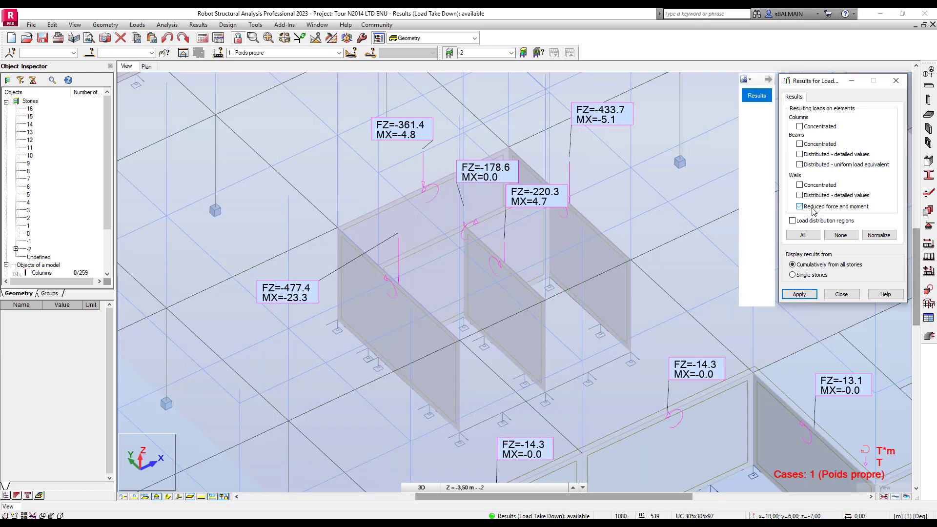
click(799, 294)
middle_drag(383, 358, 537, 279)
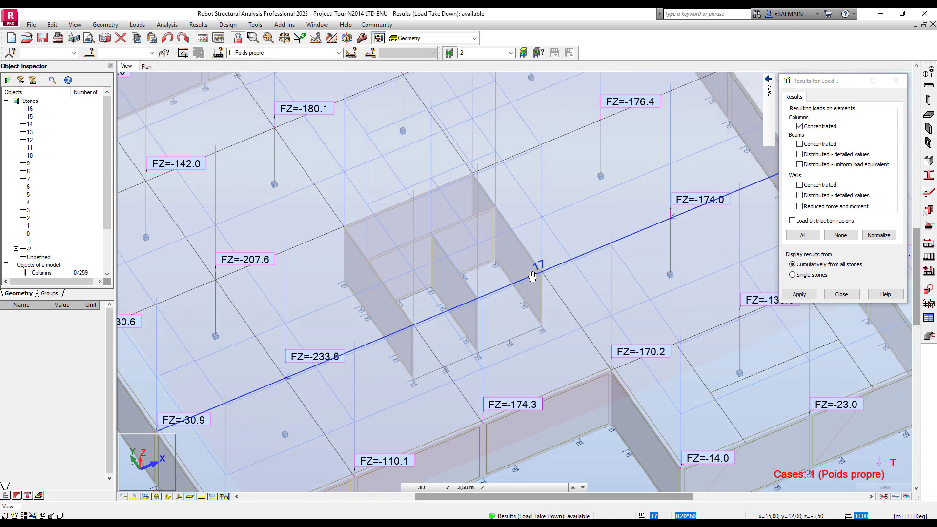
scroll(537, 279, down, 2)
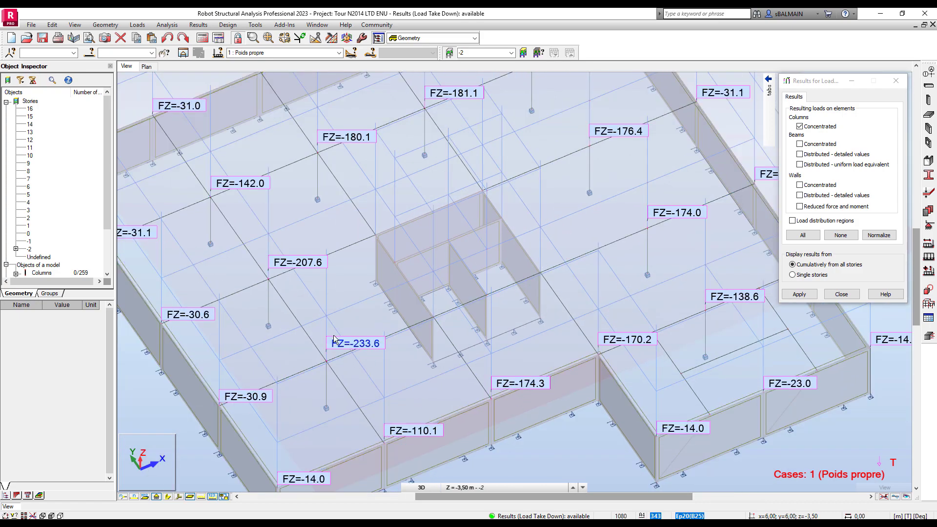
middle_drag(344, 397, 385, 276)
scroll(371, 341, up, 2)
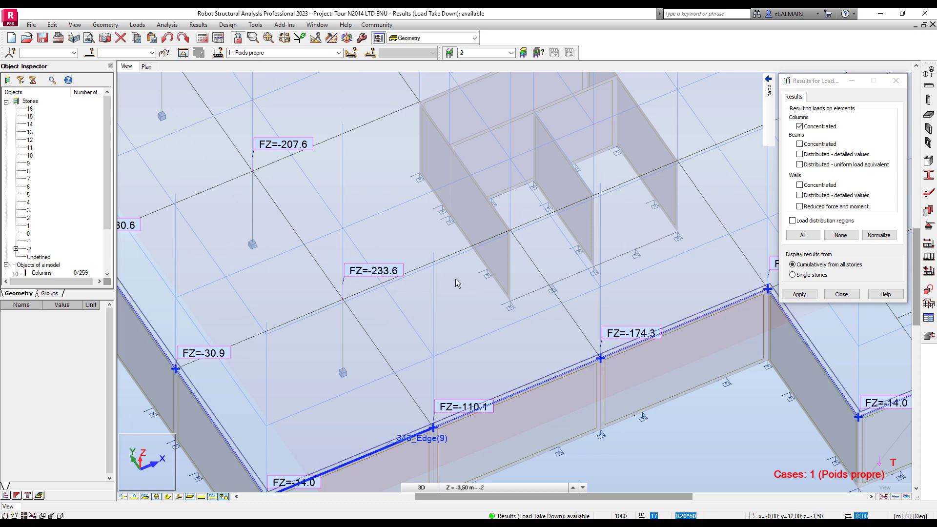
Compare the concentrated column loads of single stories with those cumulated from all stories
click(793, 275)
click(799, 294)
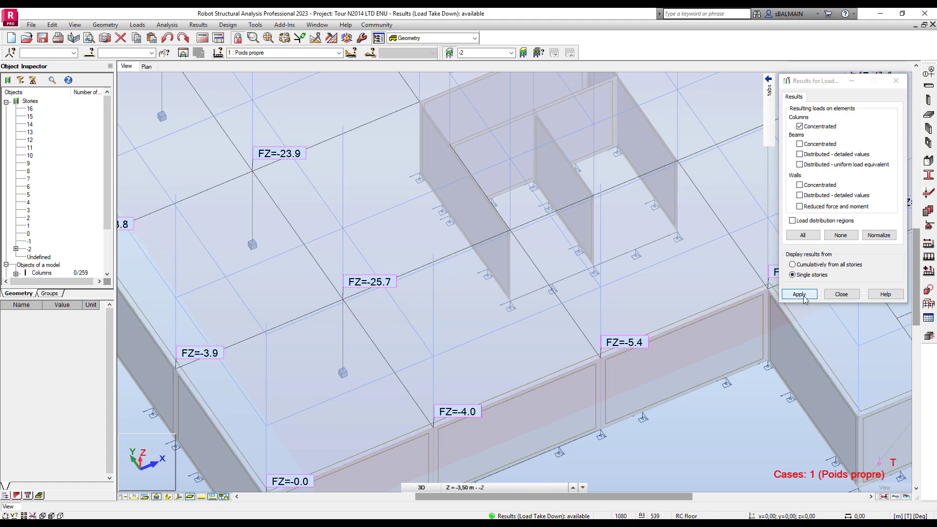
click(805, 265)
click(801, 294)
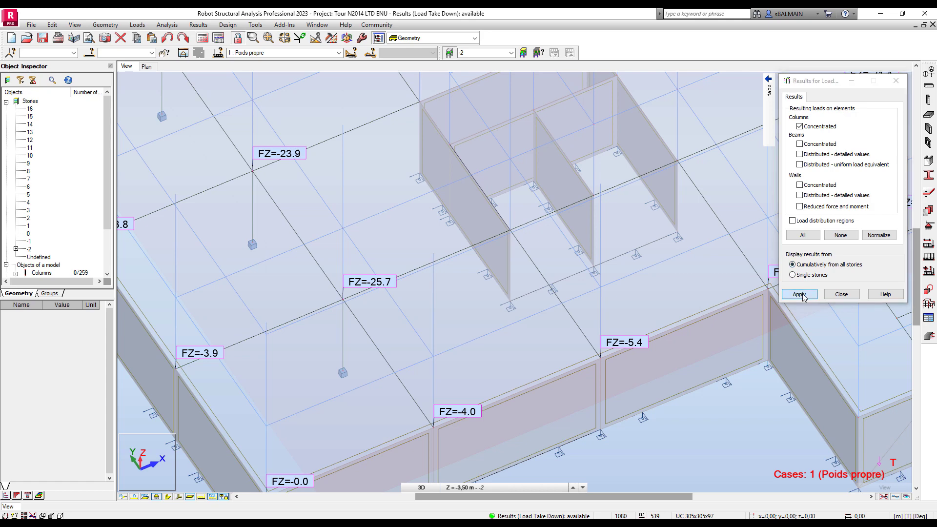
Open the properties of column 267 and examine its axial force Fx diagram along the full length
click(344, 331)
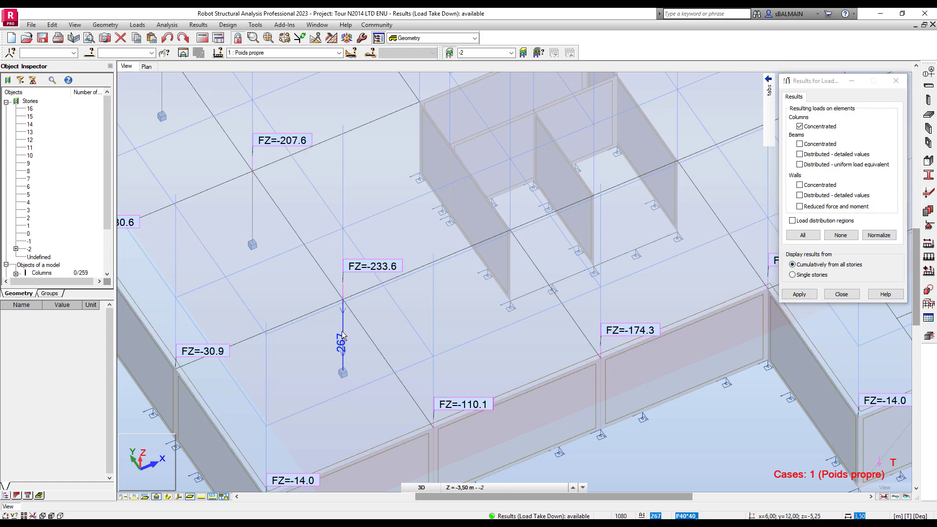
right_click(313, 315)
click(366, 310)
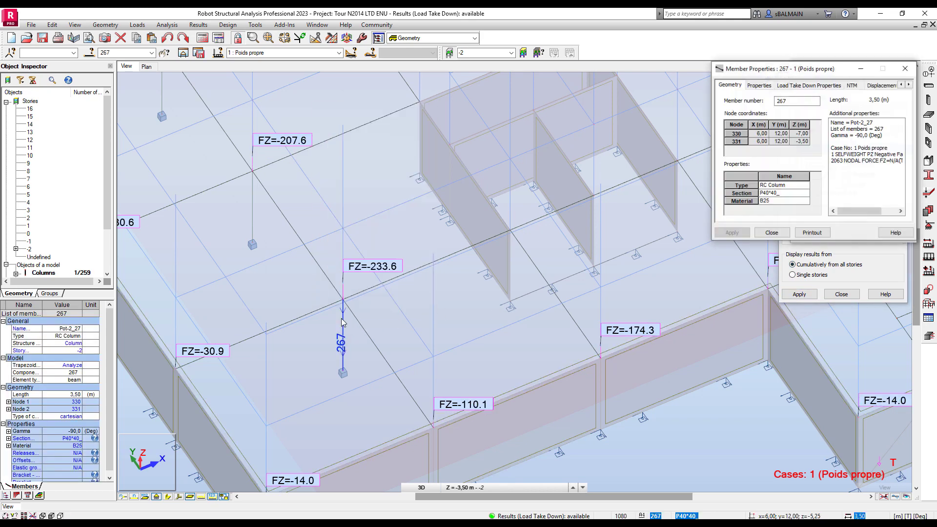
drag(816, 71, 529, 188)
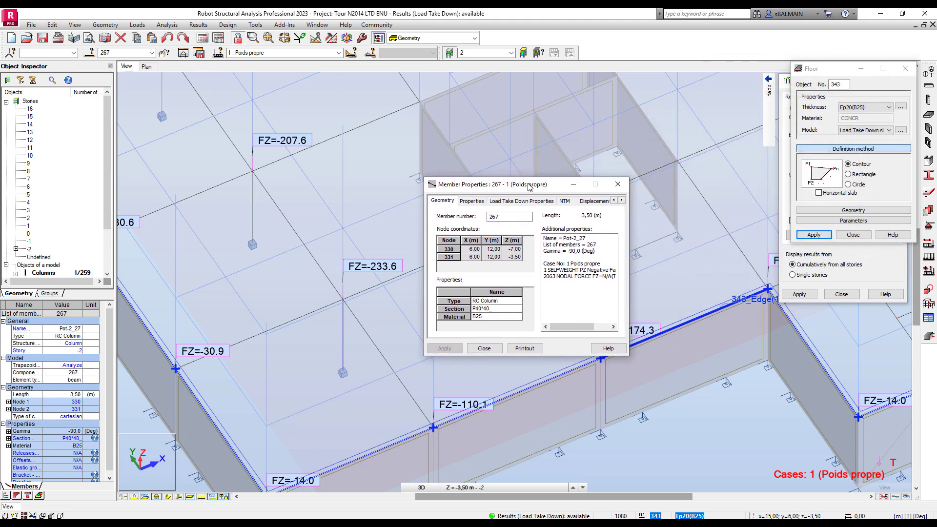
click(526, 202)
click(564, 201)
click(564, 283)
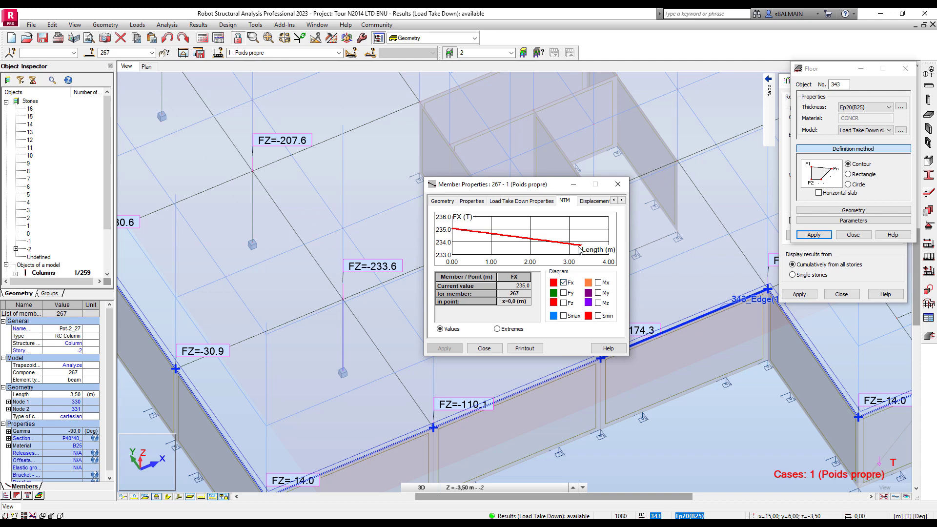
drag(566, 246, 583, 248)
drag(584, 248, 454, 244)
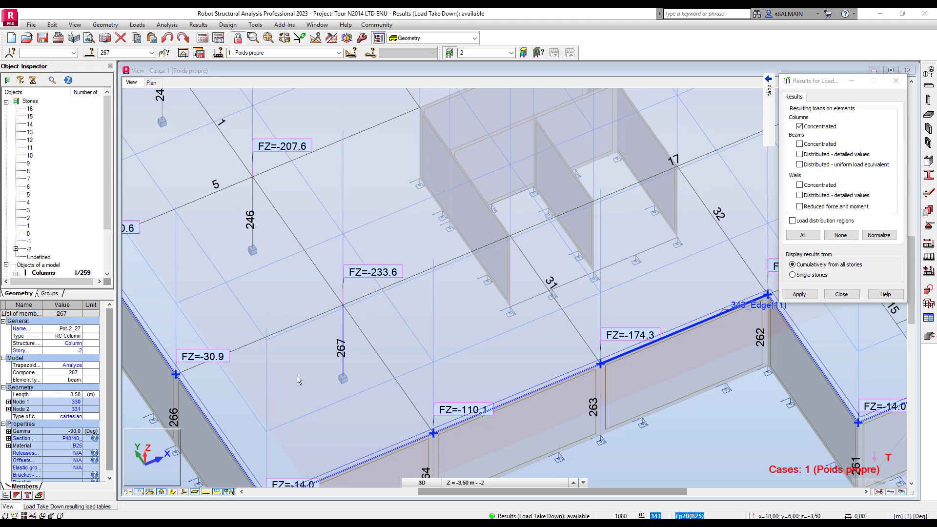
Open the Load Take Down result tables and limit the column loads to member 267
click(198, 24)
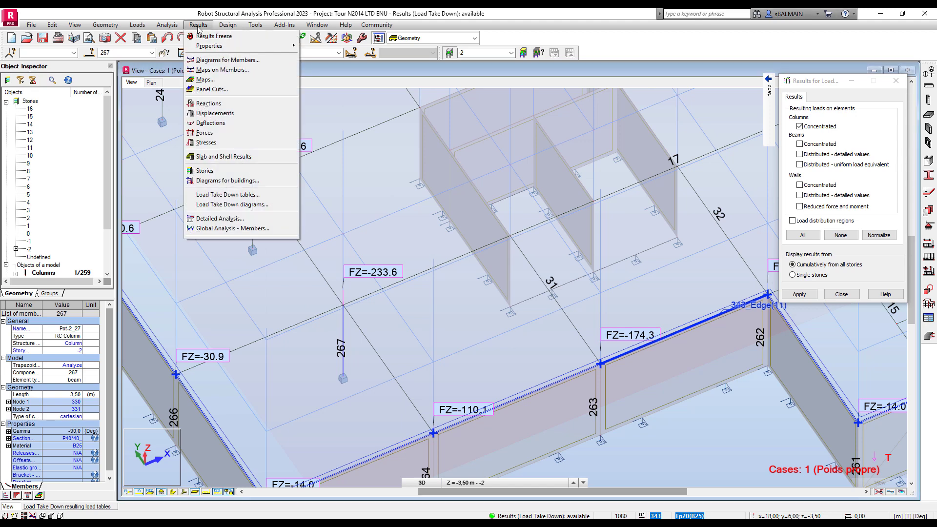
click(242, 195)
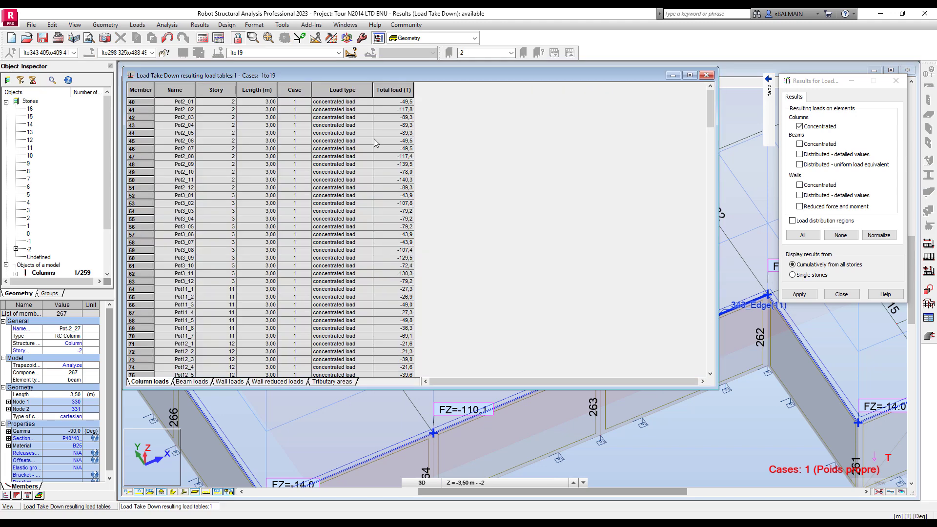
drag(307, 75, 444, 84)
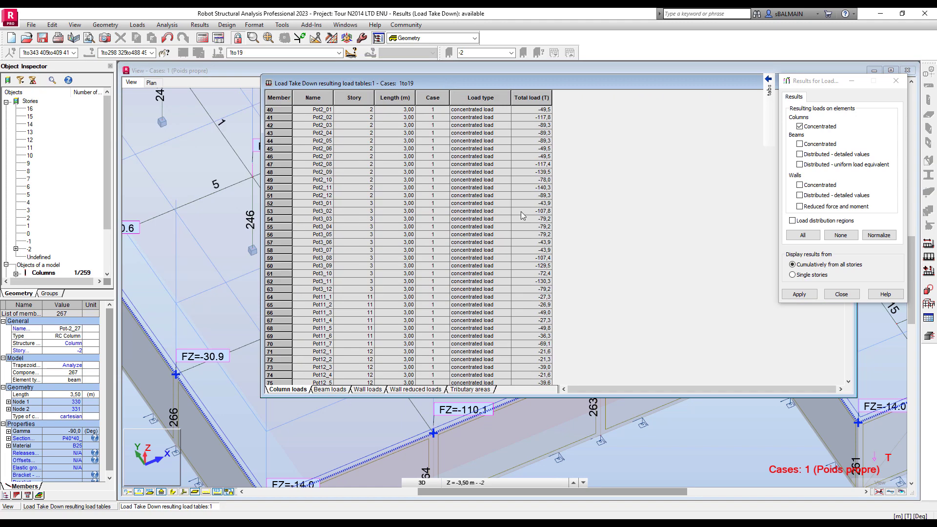
drag(854, 396, 770, 258)
click(111, 53)
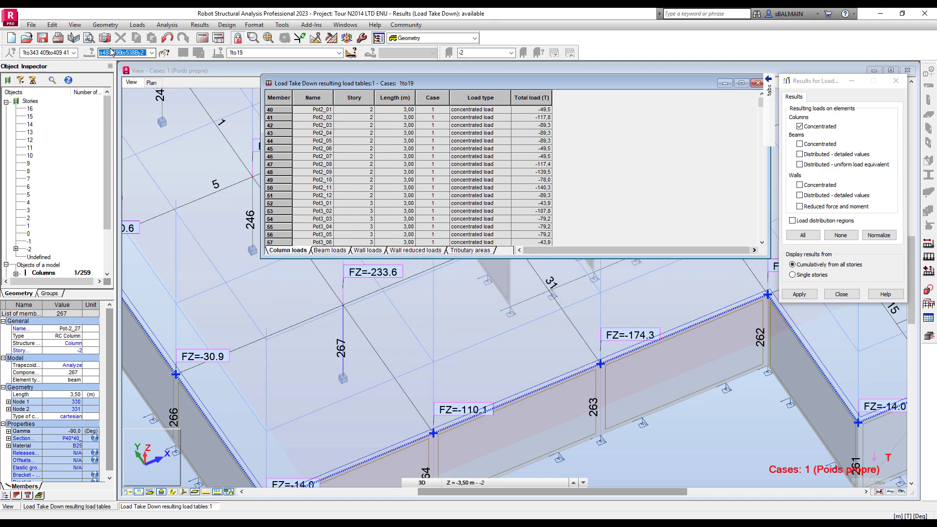
text(26)
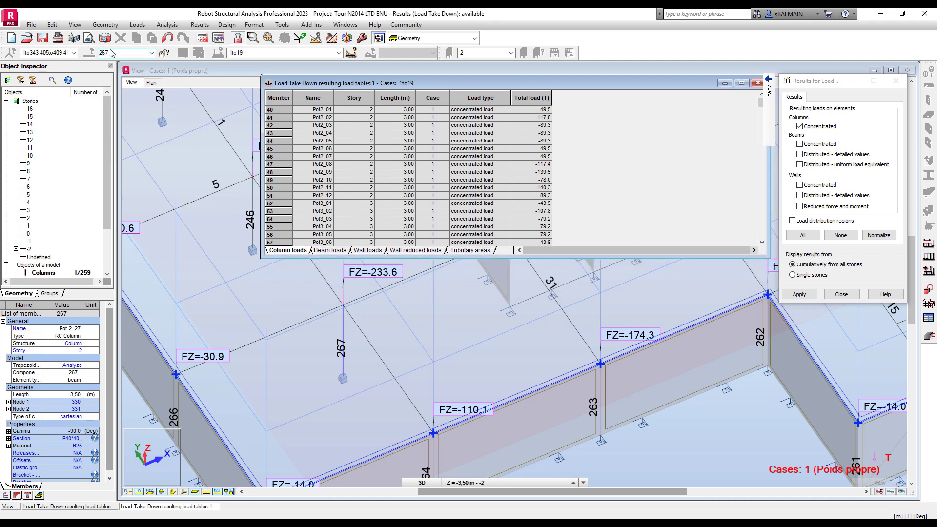
text(7)
key(Return)
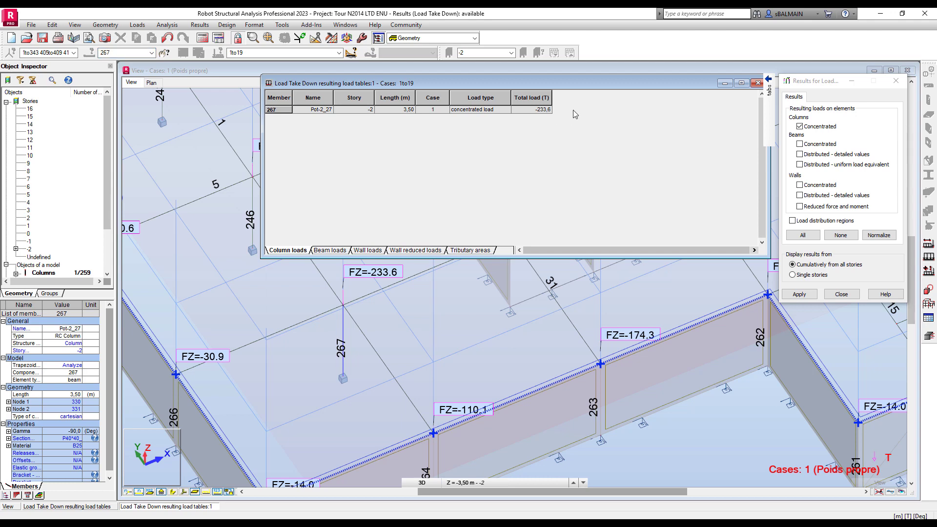
Show the tributary areas by story in the result tables, limited to member 267
click(476, 250)
drag(497, 258, 497, 276)
drag(768, 277, 596, 322)
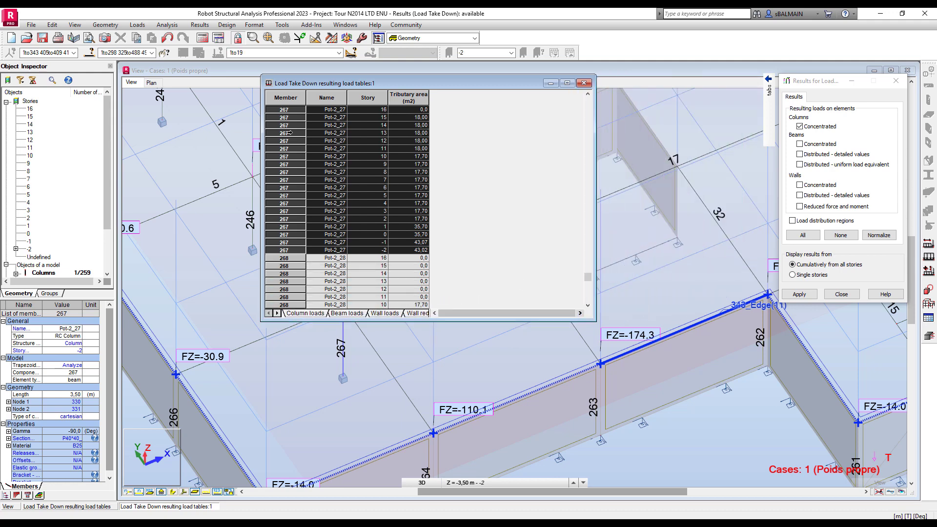
click(139, 54)
text(267)
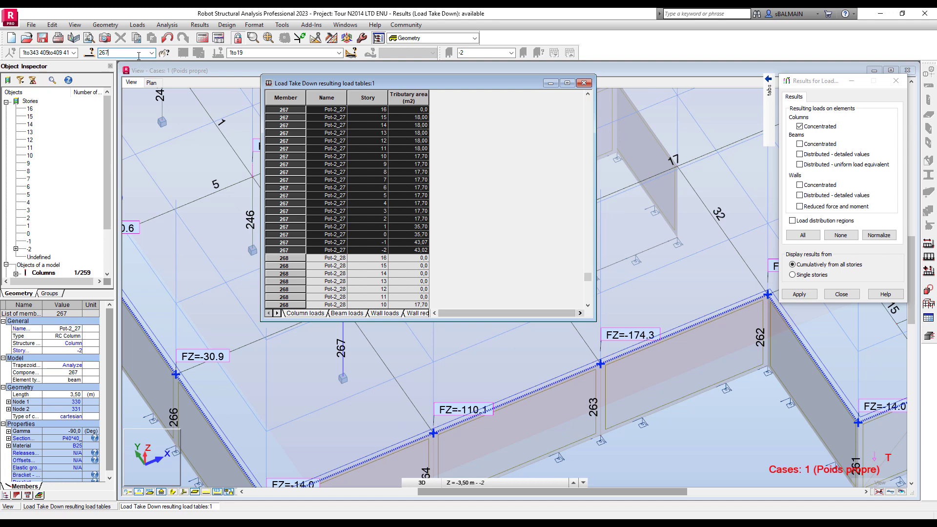
key(Return)
drag(416, 84, 636, 134)
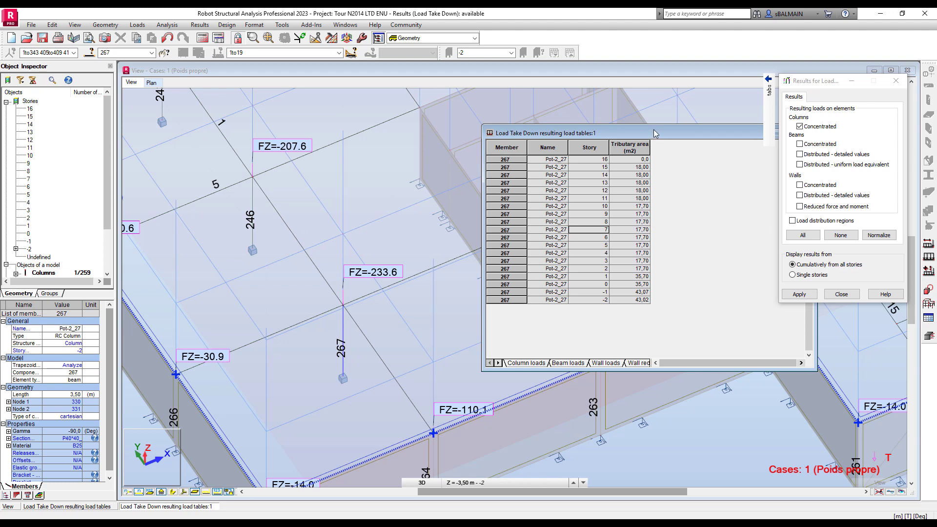
drag(655, 133, 372, 134)
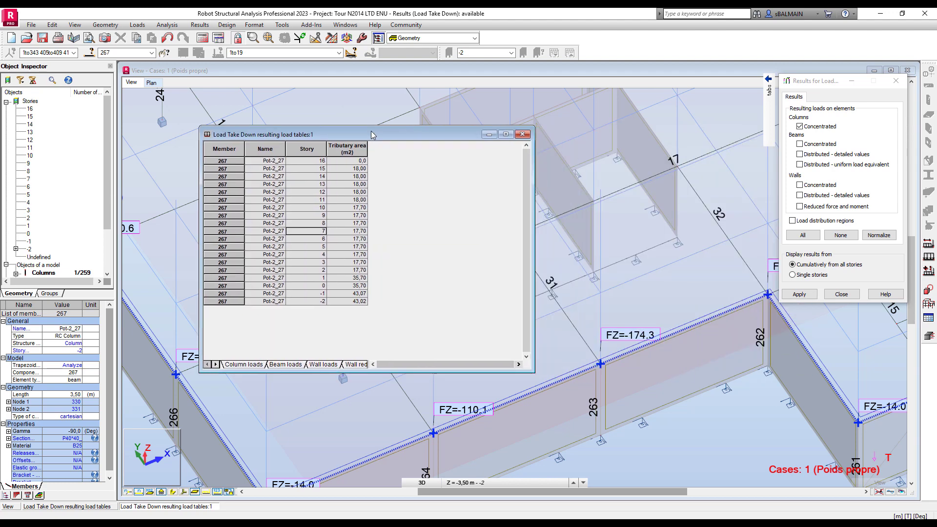
Display the load distribution regions in the 3D view around columns 268 and 259
middle_drag(826, 297, 474, 296)
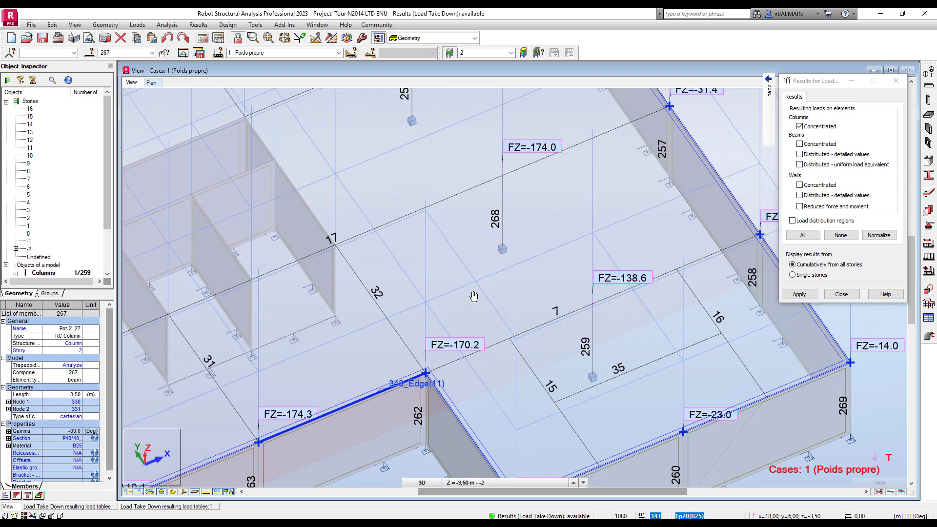
click(573, 314)
click(798, 221)
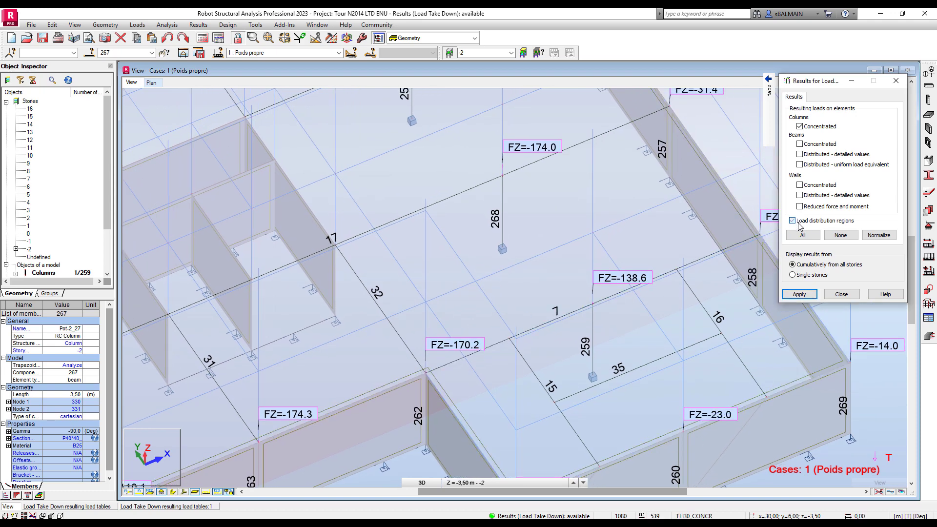
click(799, 294)
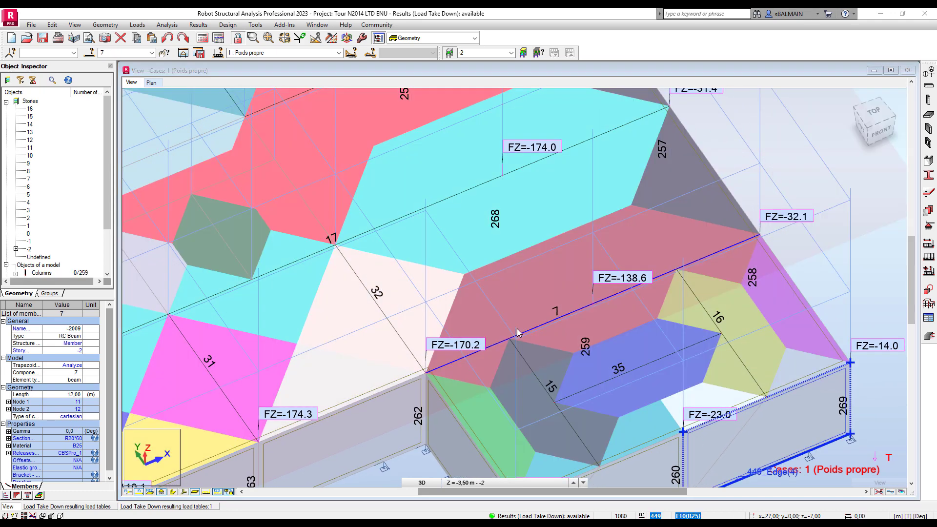
Bring back the result tables for beam 7 and examine its tributary area on each story, down to story -2
click(175, 508)
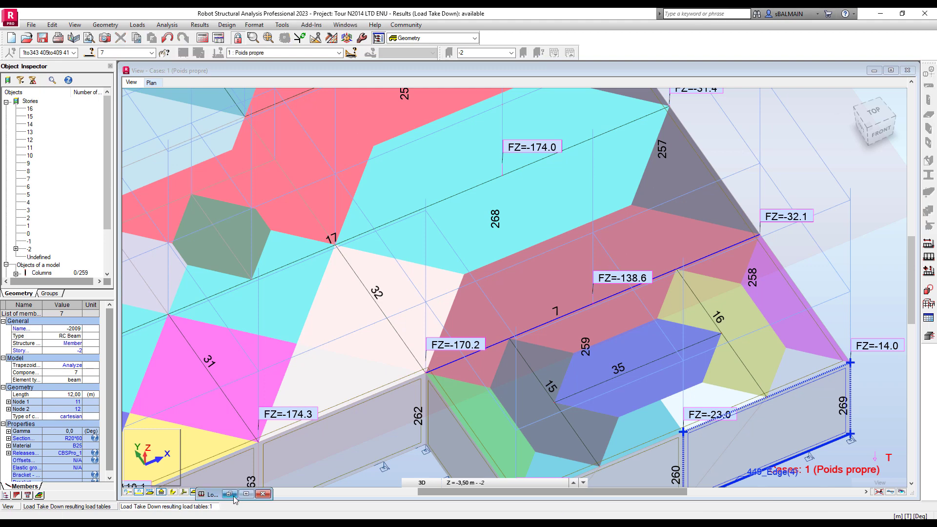
click(213, 138)
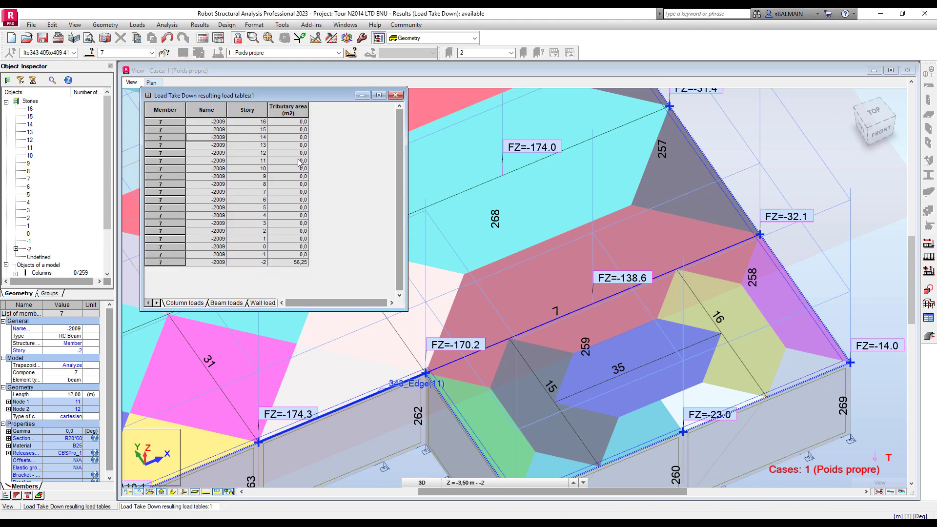
drag(296, 130, 299, 223)
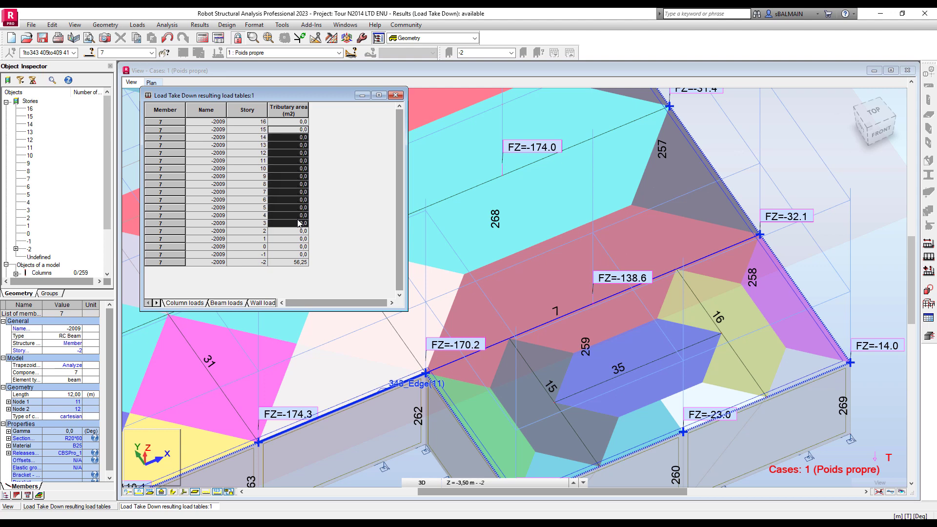
click(300, 263)
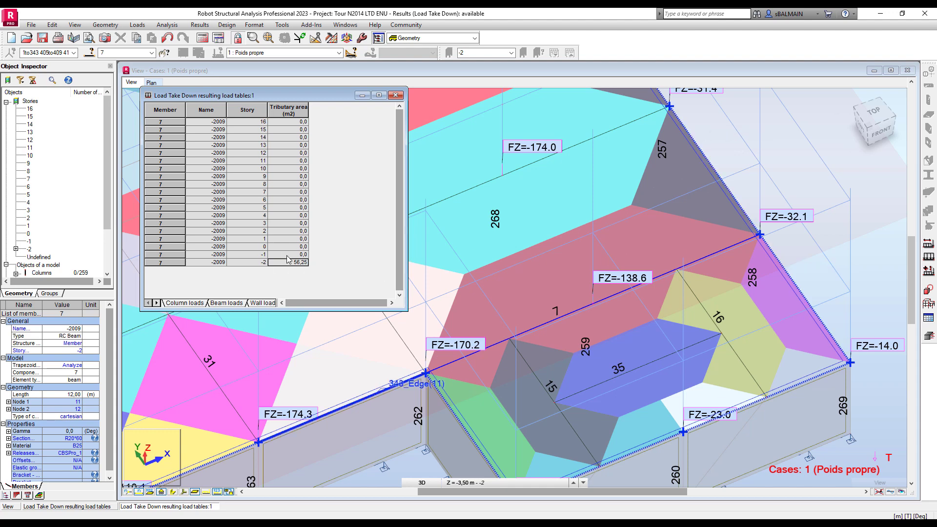
Show the beam loads of beam 7 and widen the result table to expose the detailed load values
drag(409, 317, 580, 298)
click(232, 290)
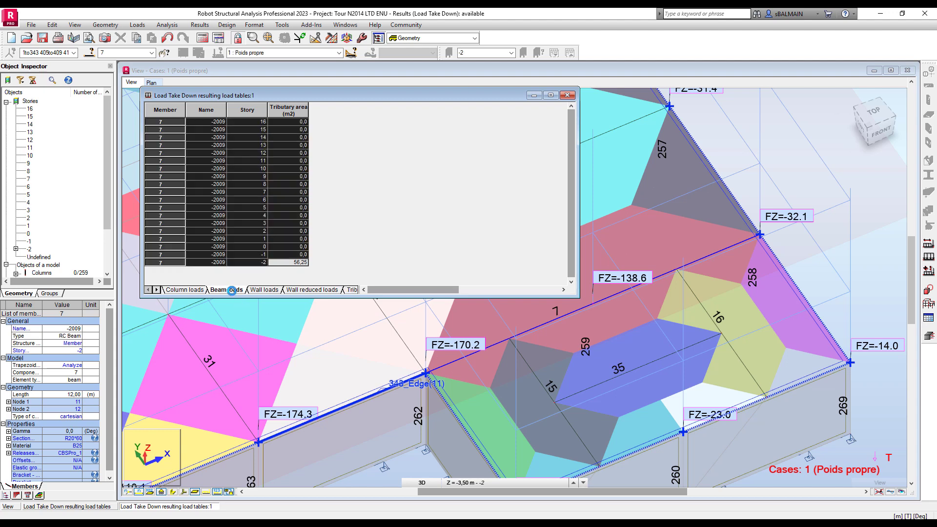
drag(371, 96, 346, 90)
drag(551, 289, 917, 222)
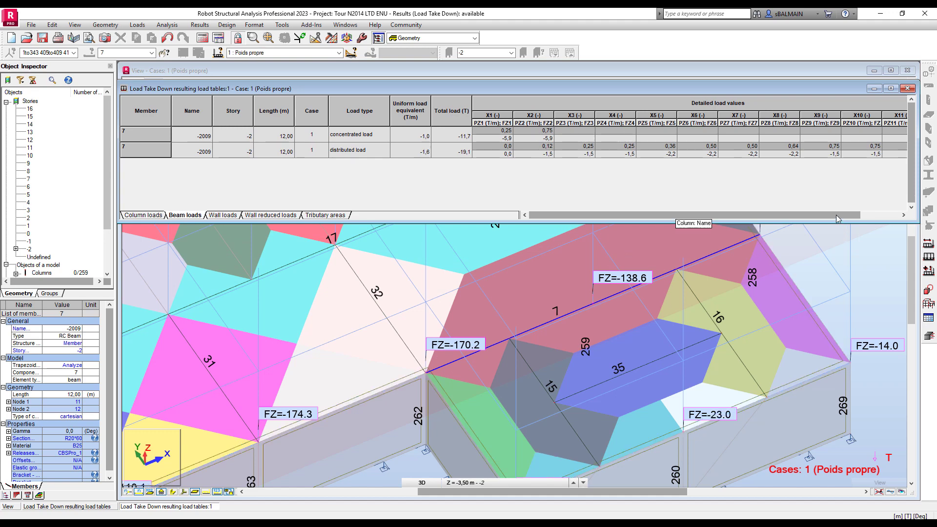
click(893, 215)
drag(815, 222, 791, 222)
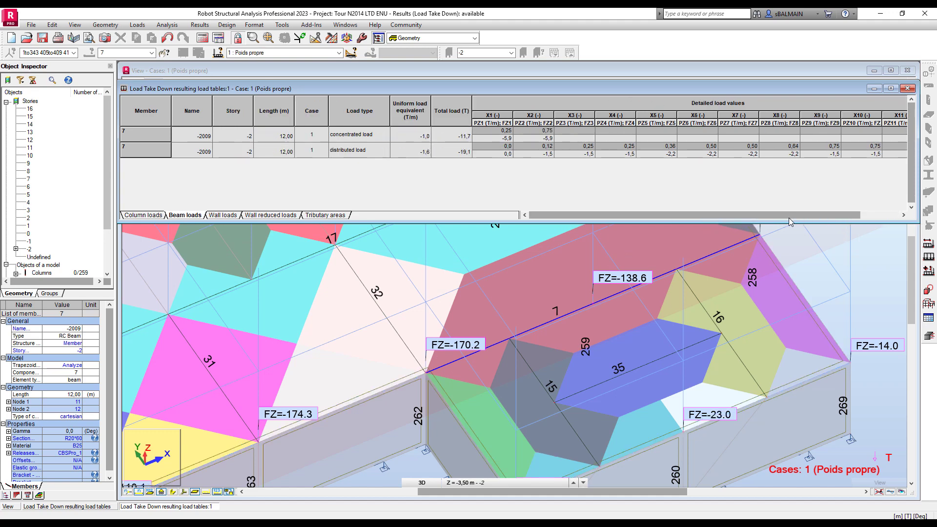
List the wall loads of wall 461 and its reduced force and moment, and close the result tables
click(217, 215)
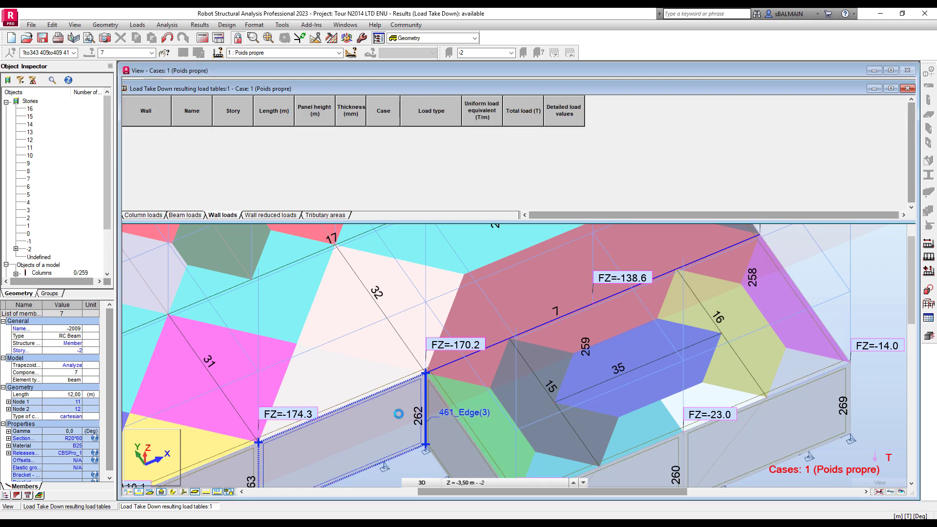
click(399, 414)
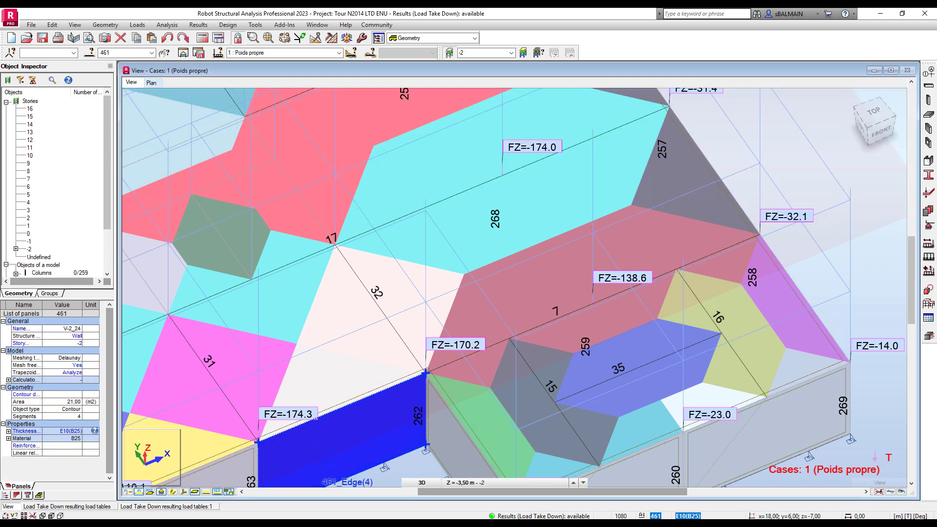
click(204, 508)
click(131, 53)
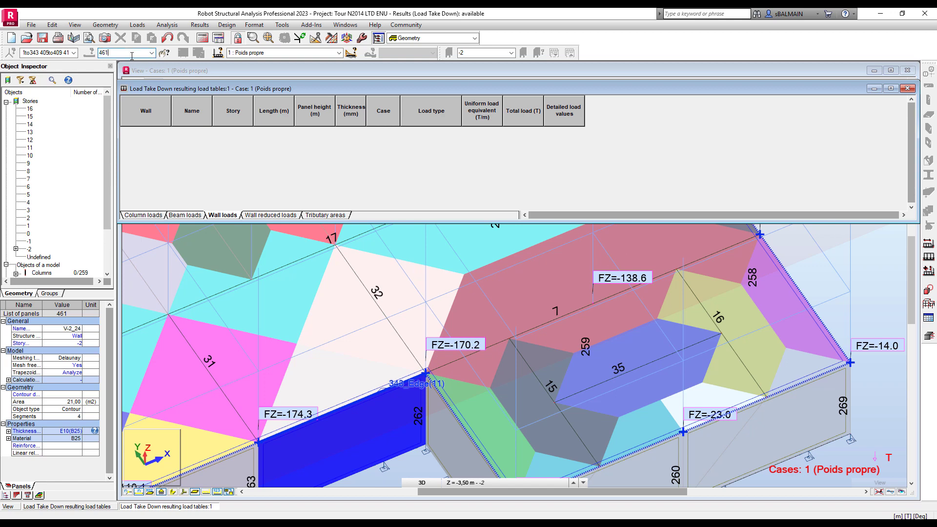
key(Return)
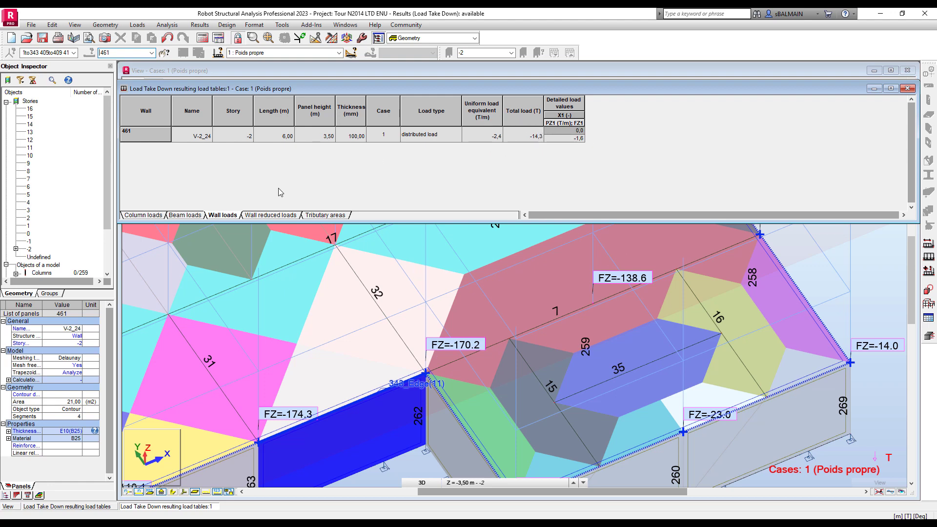
click(283, 215)
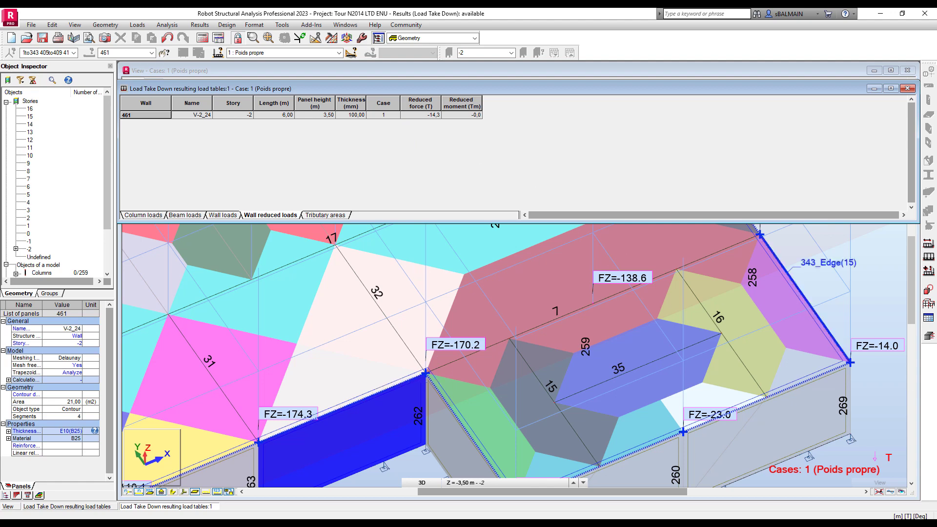
click(908, 89)
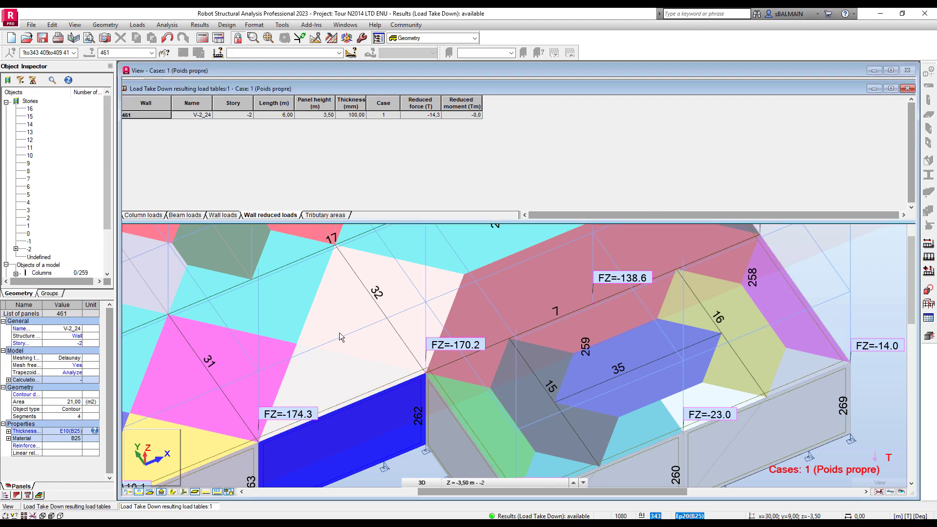
Open the finite element project file "Tour N2014 EF 1m_3D.rtd" in place of the Load Take Down project
scroll(259, 320, down, 2)
middle_drag(260, 320, 398, 297)
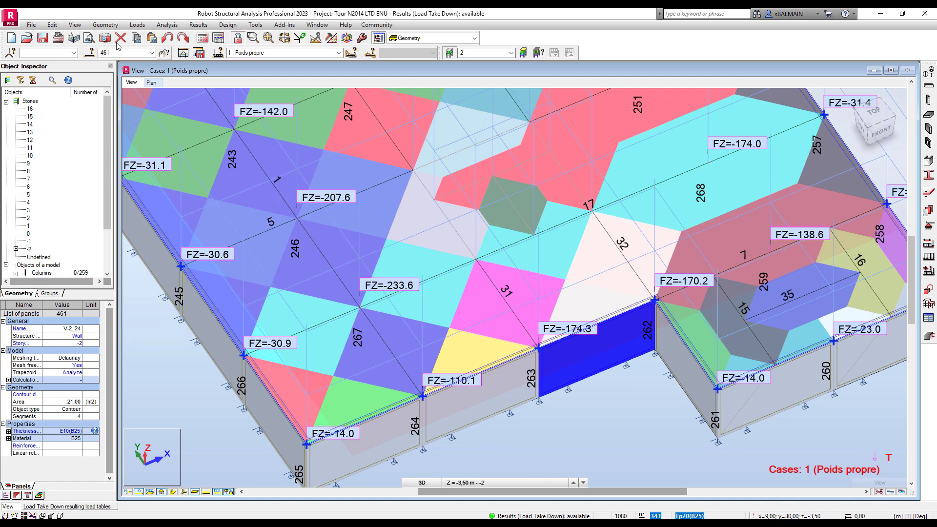
click(30, 41)
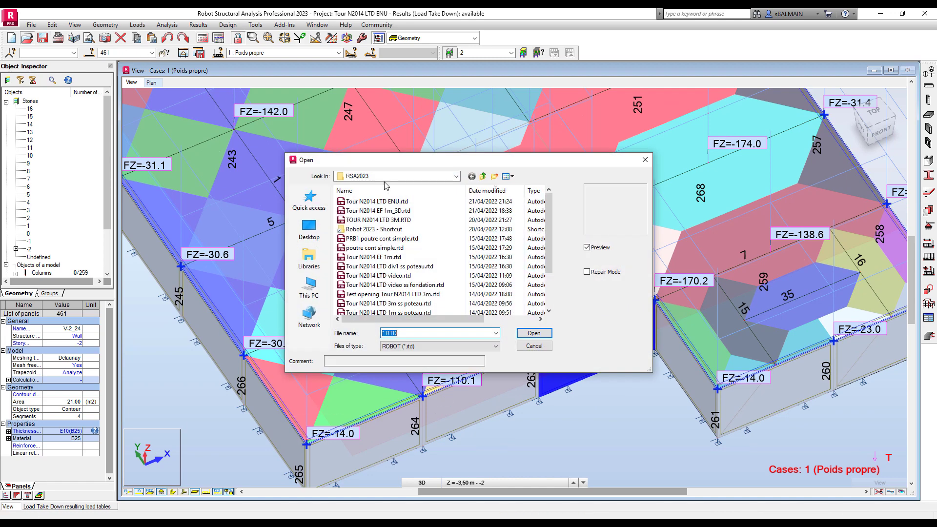
click(398, 210)
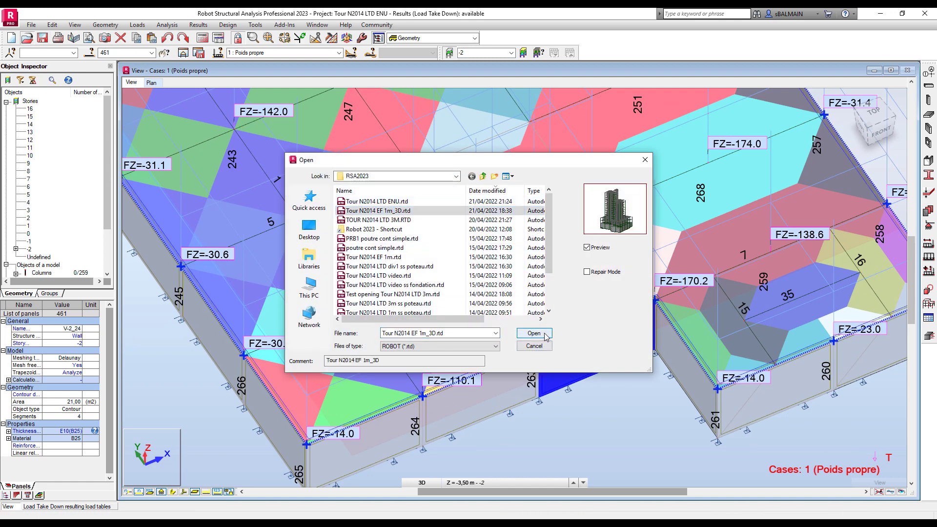
click(533, 333)
click(499, 291)
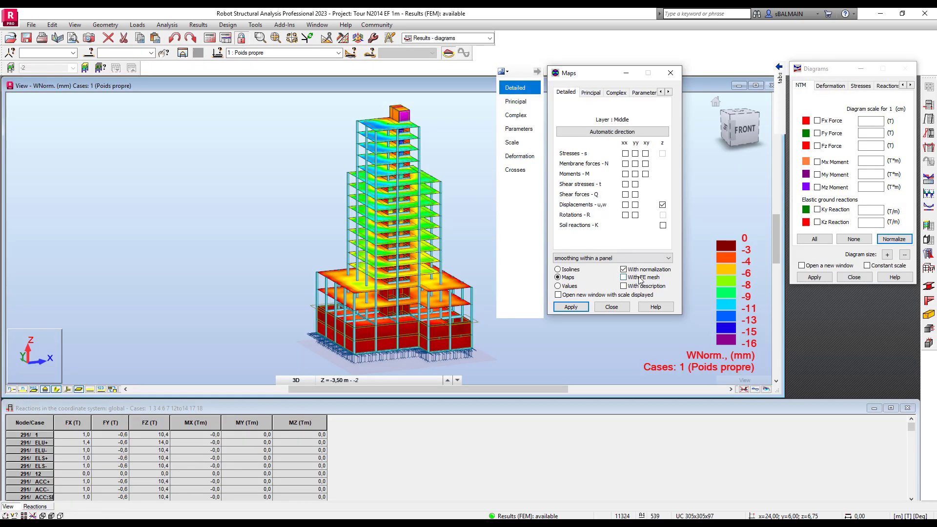
Display the displacement map with FE mesh and descriptions placed at extreme points
click(639, 279)
click(624, 286)
click(590, 327)
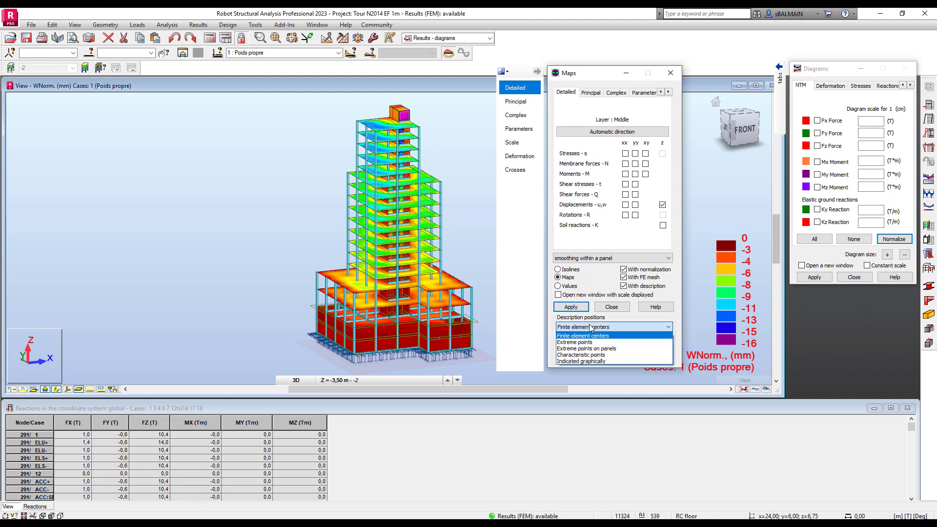
click(575, 342)
click(572, 307)
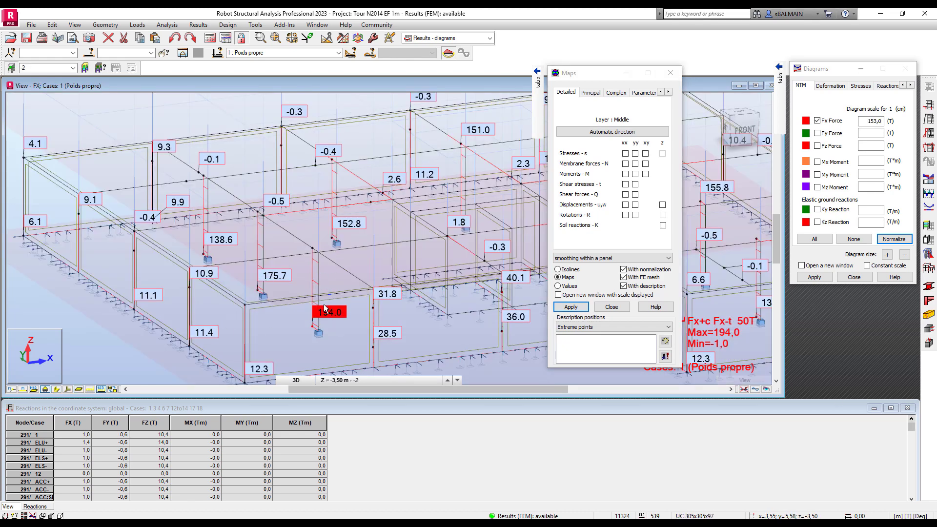
Open the object properties of column 267 and examine its Fx axial force diagram along the member
right_click(328, 278)
key(Escape)
click(317, 273)
right_click(39, 297)
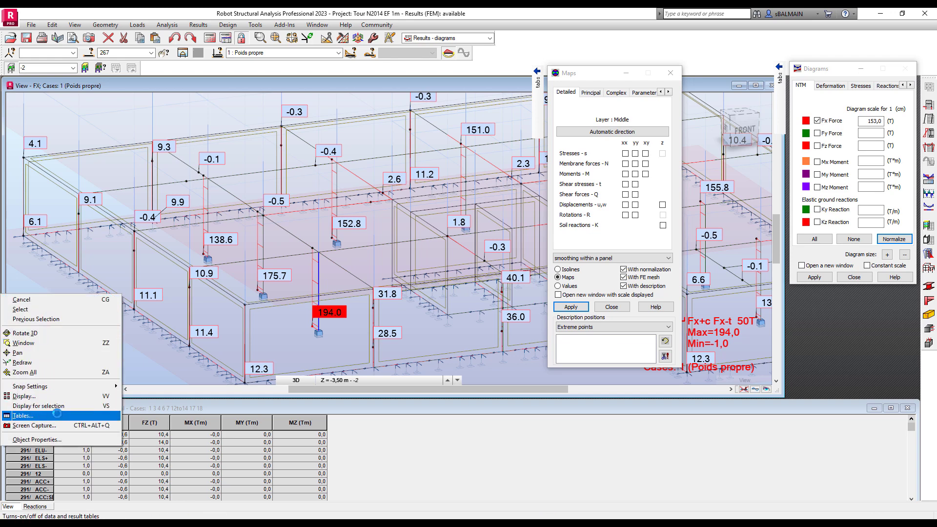
click(37, 439)
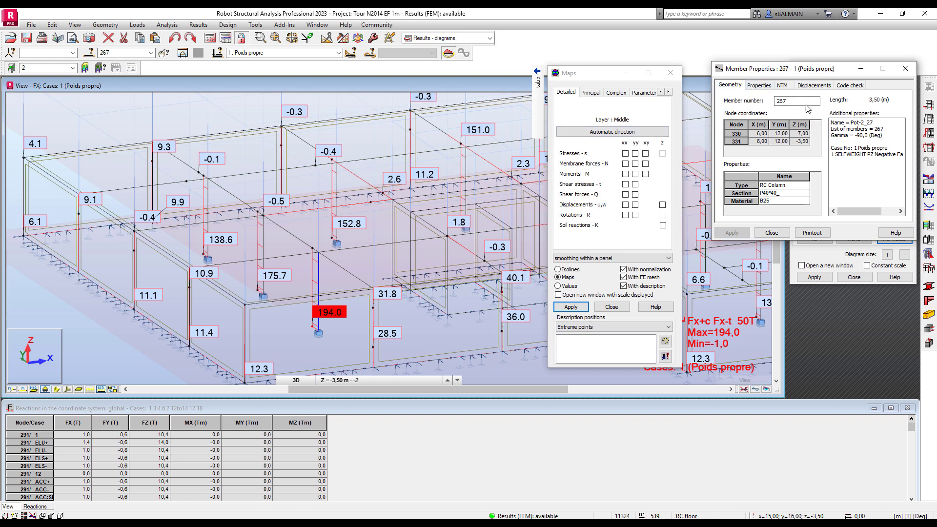
click(780, 87)
click(851, 167)
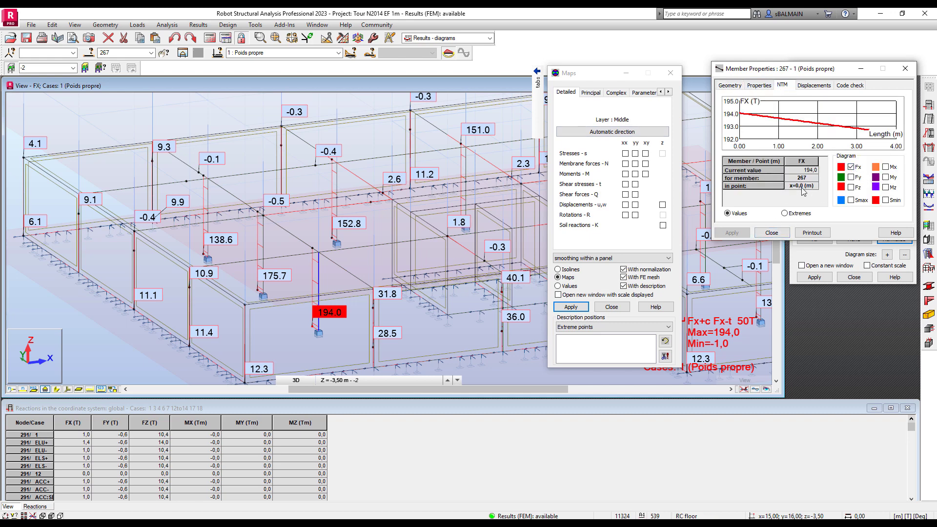
mouse_move(870, 130)
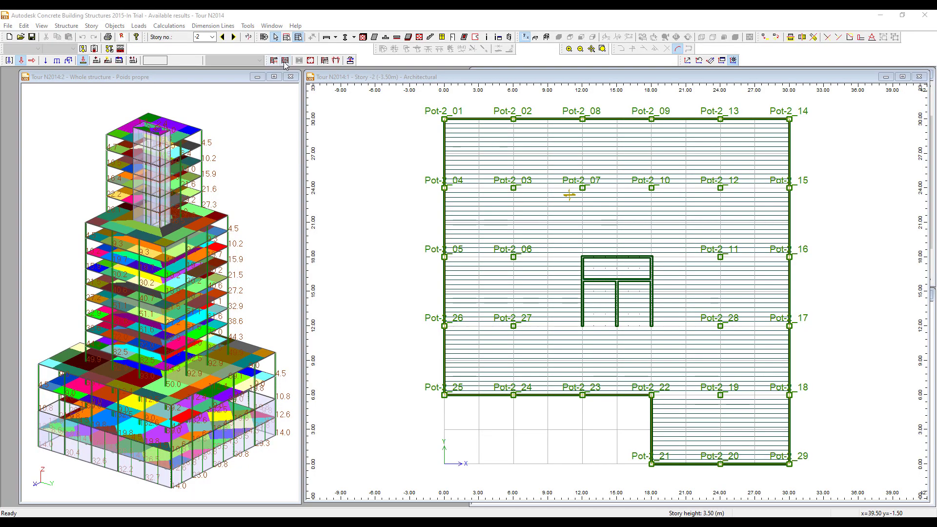
Switch to Concrete Building Structures and calculate the whole structure
click(285, 61)
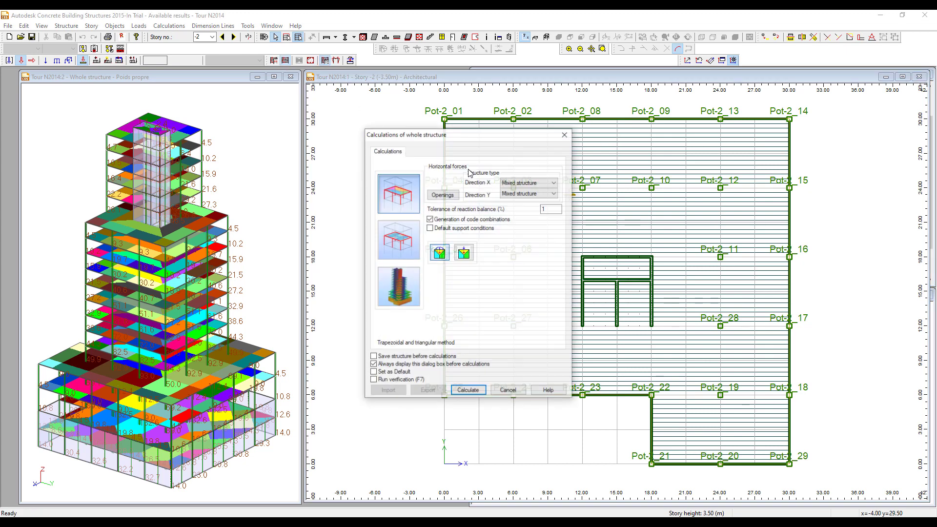
click(471, 390)
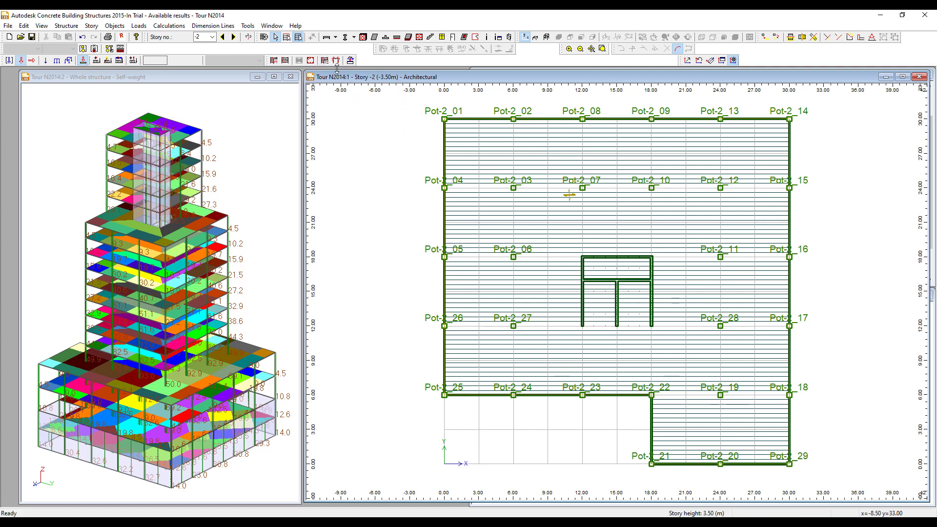
Display the whole-structure self-weight results on the story -2 plan and open the properties of column Pot-2_27
click(246, 189)
click(247, 189)
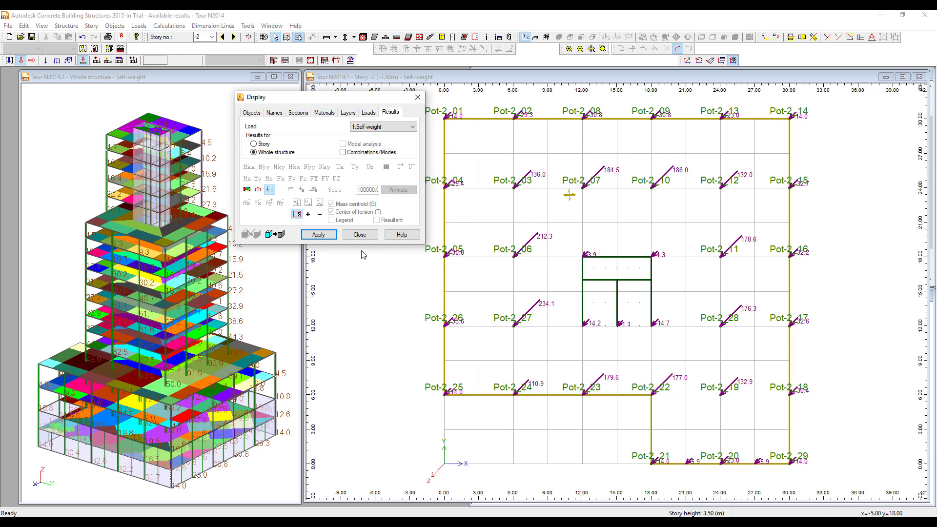
right_click(504, 333)
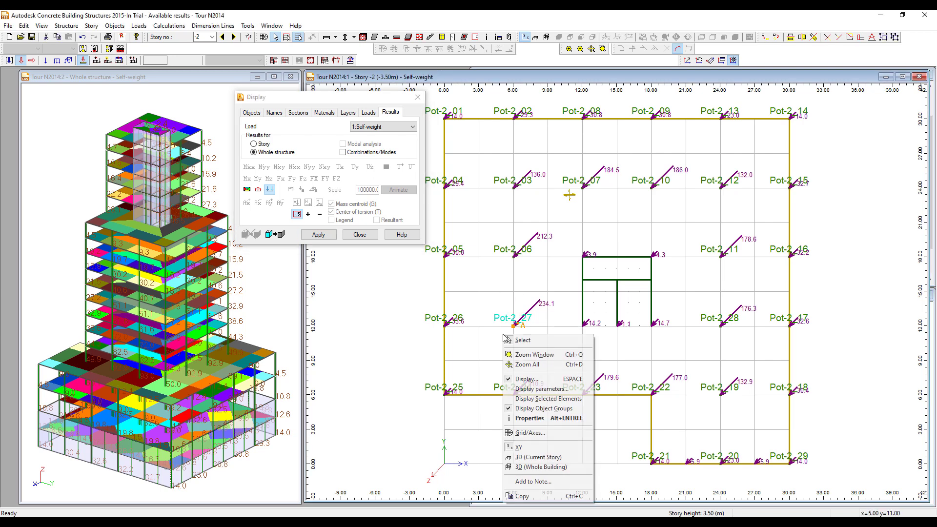
click(542, 418)
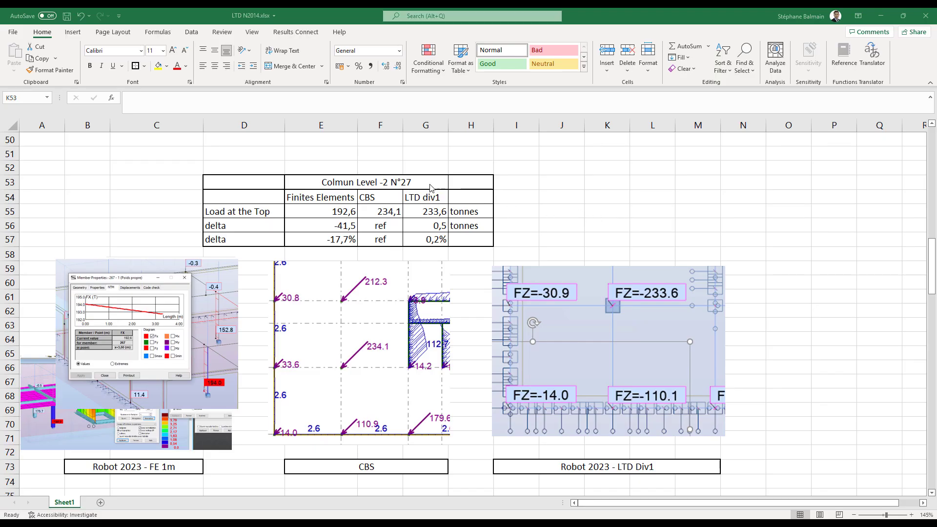
Switch to the Load Take Down project in Robot and select beam 14 and columns 261, 267, 290 and 296
key(alt+Tab)
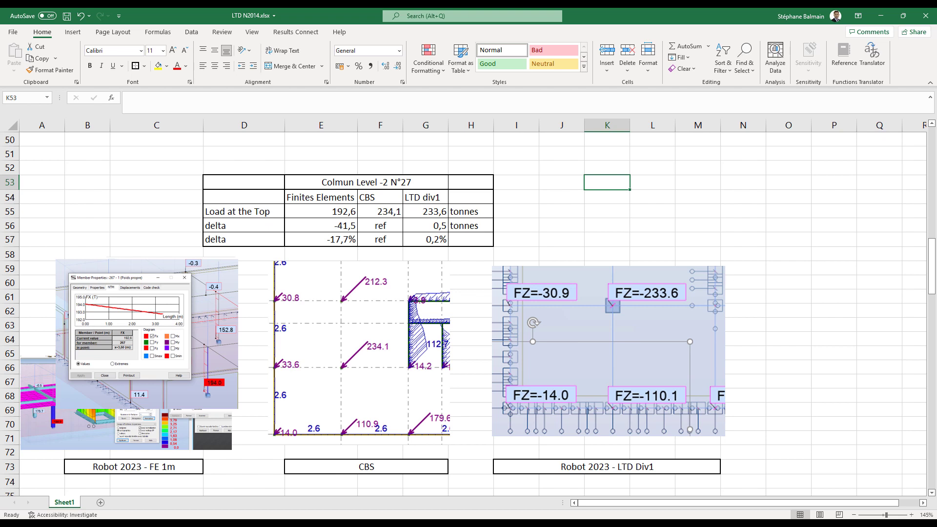
key(alt+Tab)
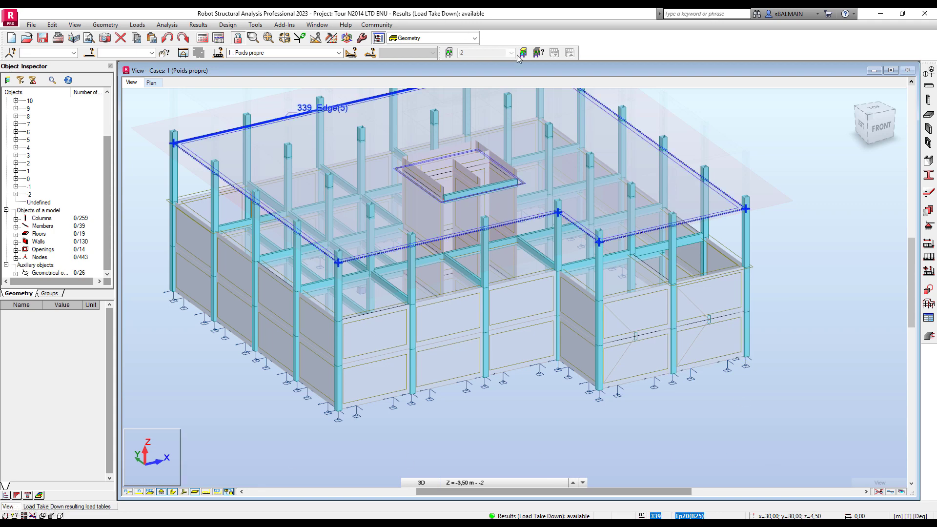
click(622, 264)
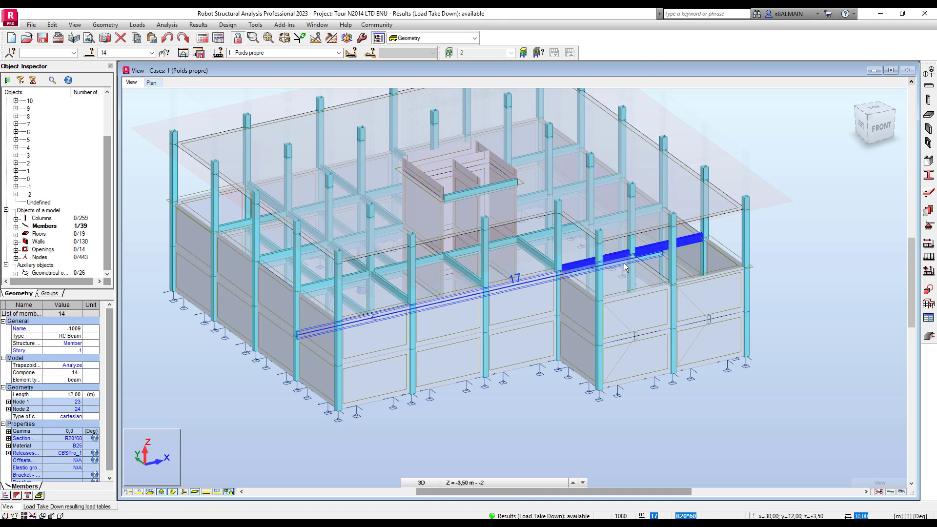
ctrl+click(597, 337)
ctrl+click(598, 317)
ctrl+click(369, 297)
shift+middle_drag(376, 317, 384, 323)
ctrl+click(371, 348)
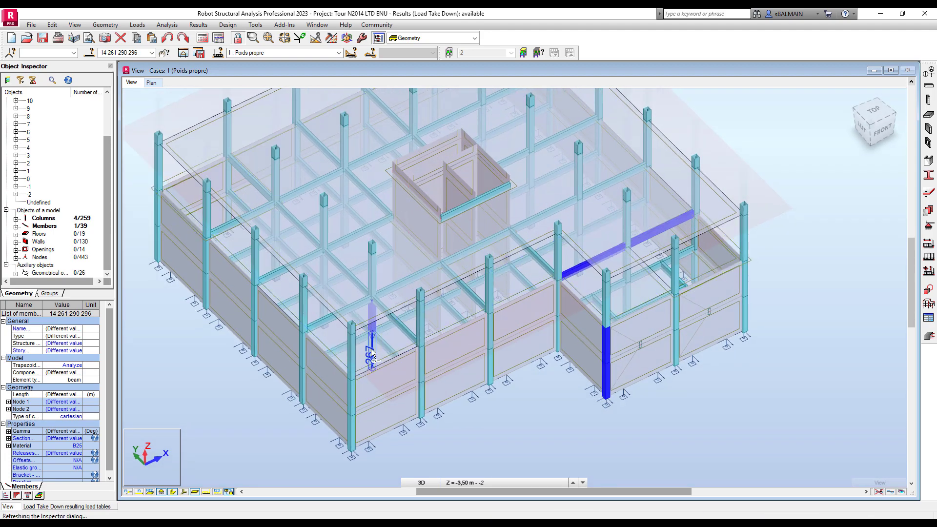
Add beam 7 and support node 330 to the selection, removing column 267 from it
scroll(651, 297, up, 2)
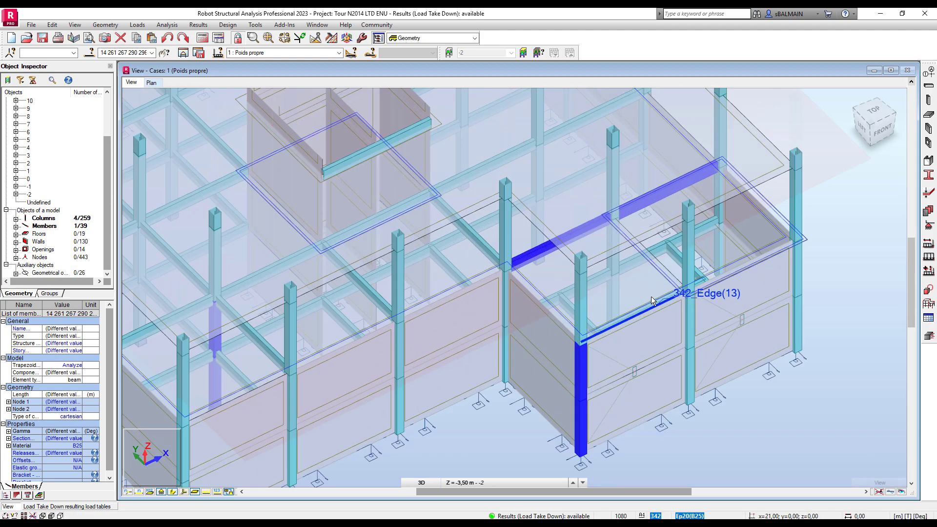
ctrl+click(634, 264)
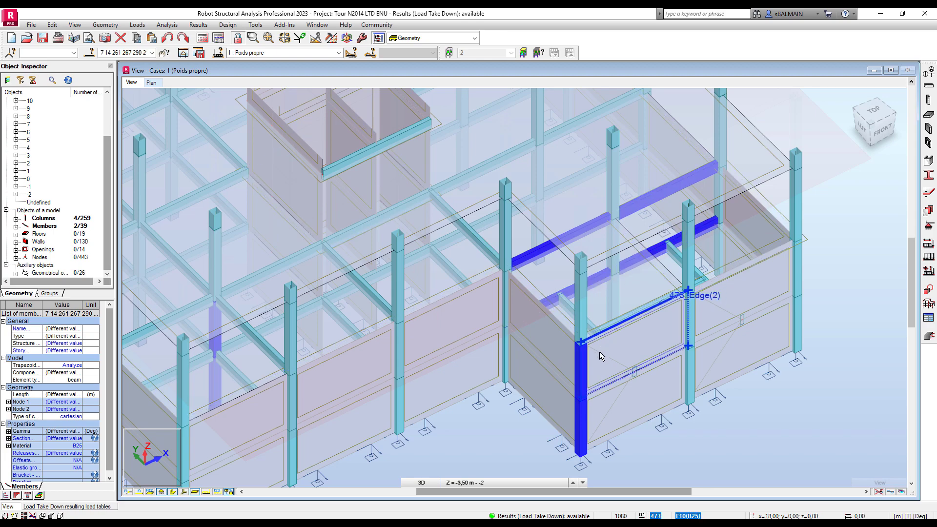
middle_drag(347, 419, 422, 371)
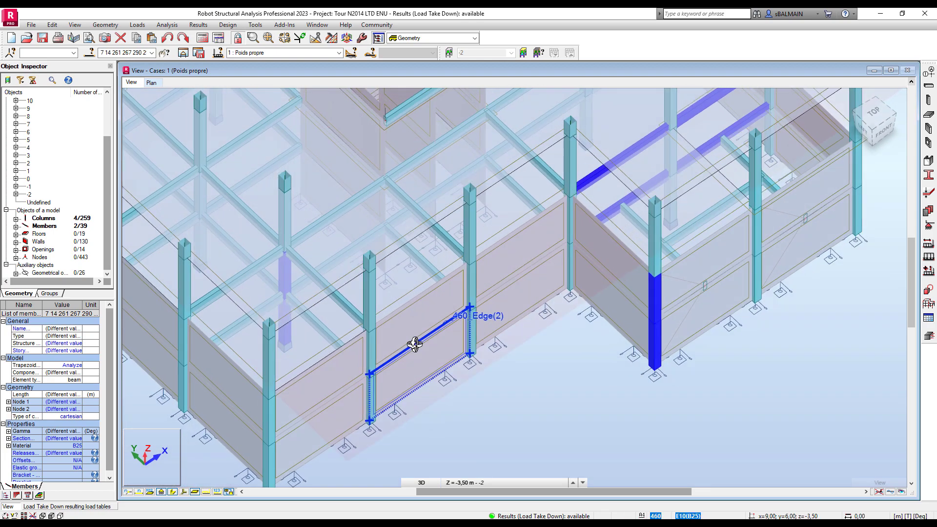
ctrl+click(279, 344)
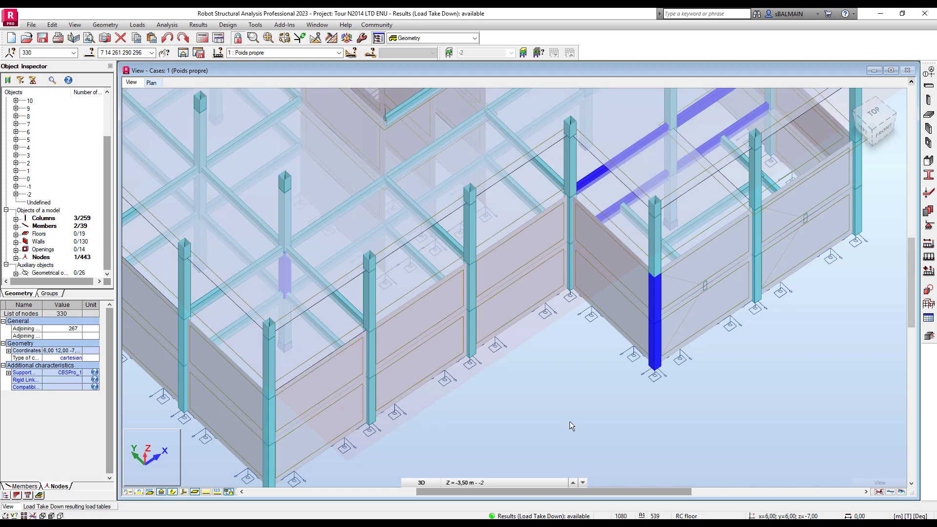
middle_drag(582, 389, 444, 441)
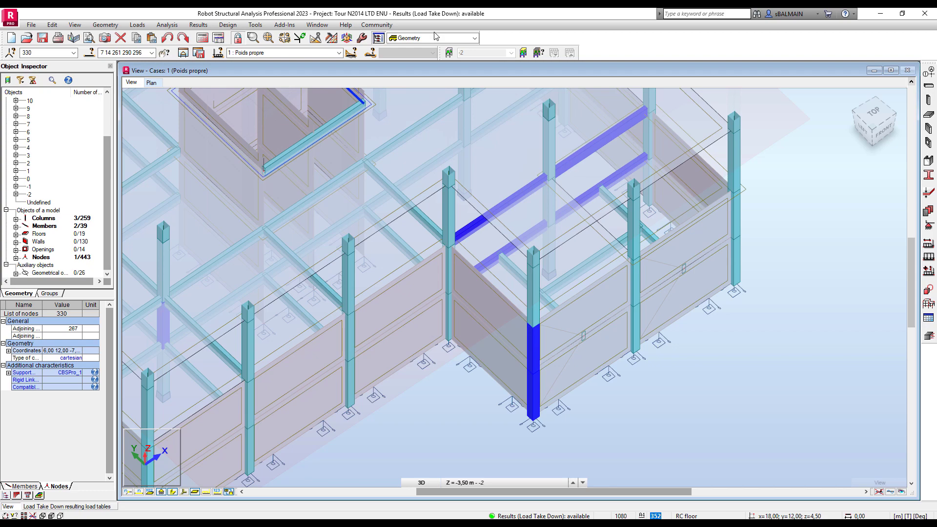
Start the provided reinforcement of the selected RC elements and accept the column parameters with column chain grouping and simple cases 1 and 12
click(228, 25)
click(254, 132)
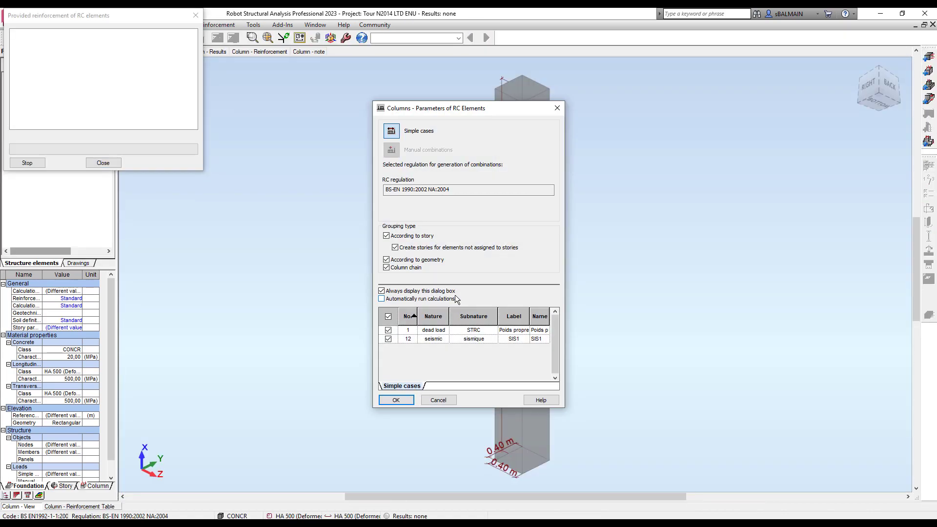
click(403, 401)
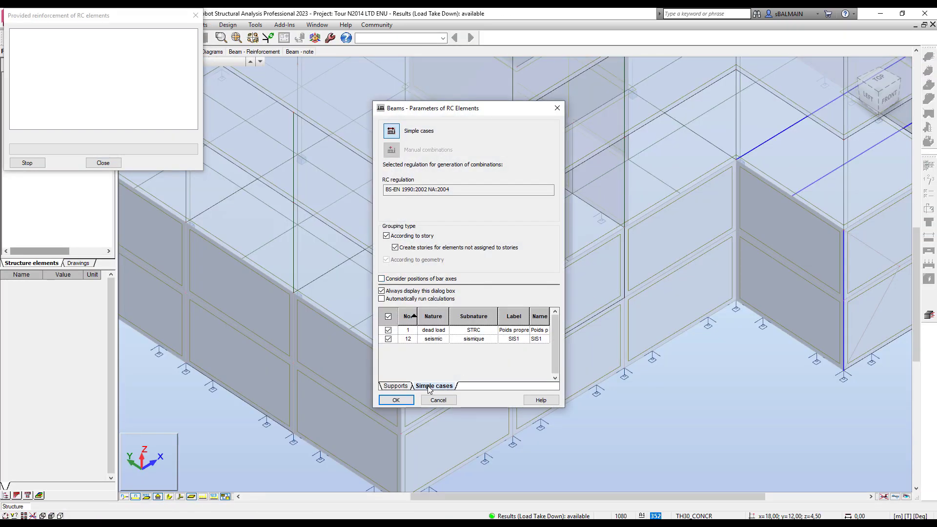
Exclude nodes 25 and 27 (bars 15 and 16) from the supports of Beam7 and accept the beam parameters
click(405, 387)
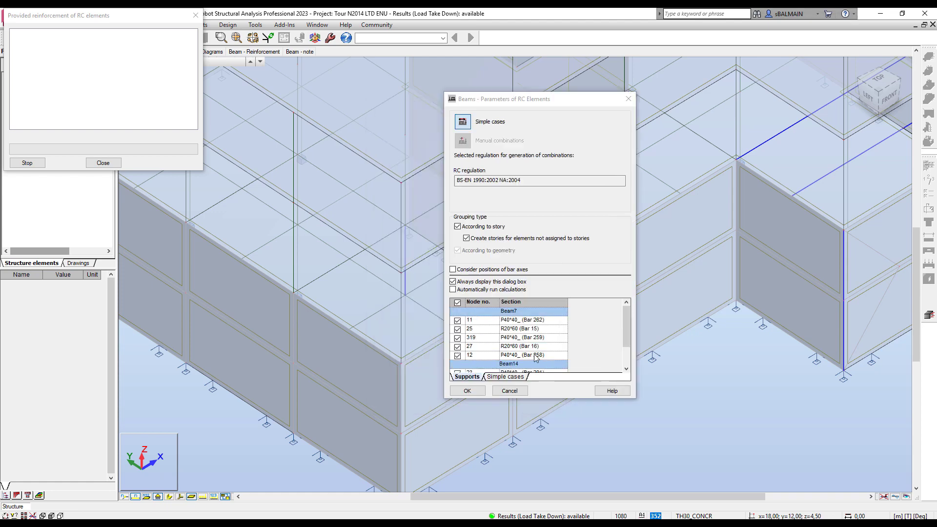
click(458, 330)
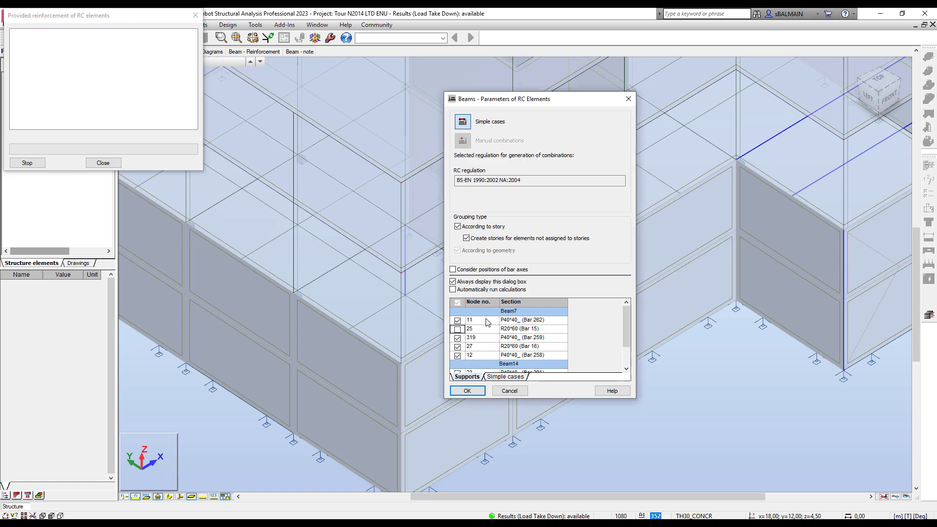
click(457, 347)
drag(626, 351, 627, 351)
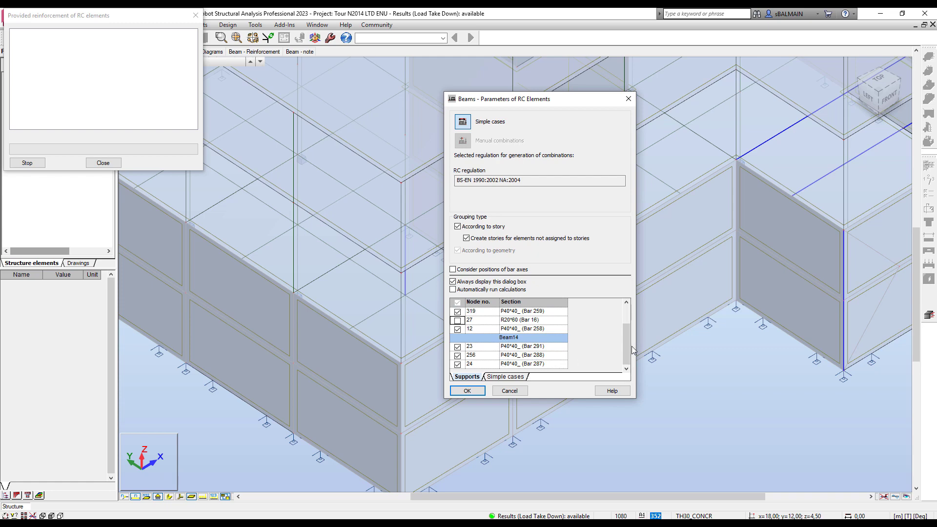
scroll(628, 315, up, 1)
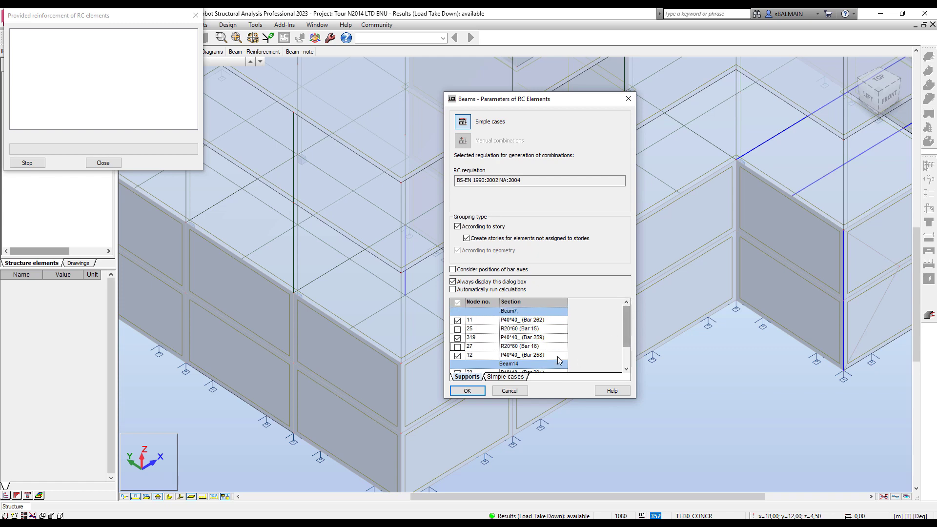
click(469, 391)
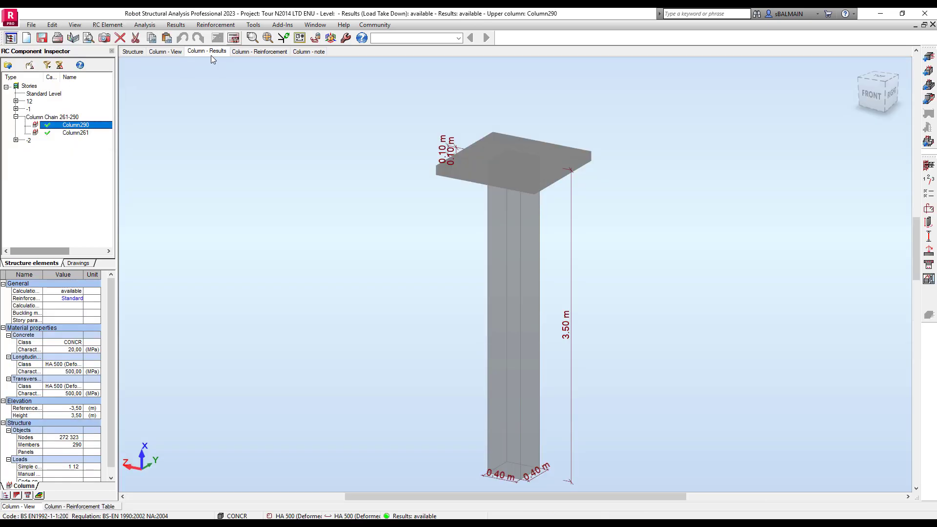
Show the calculation results of Column290 and generate its final reinforcement drawing
click(207, 51)
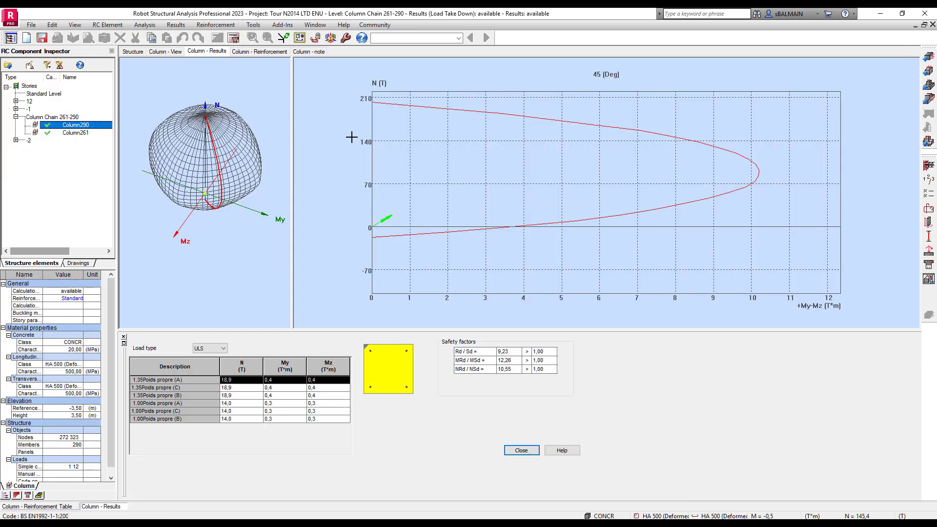
click(929, 282)
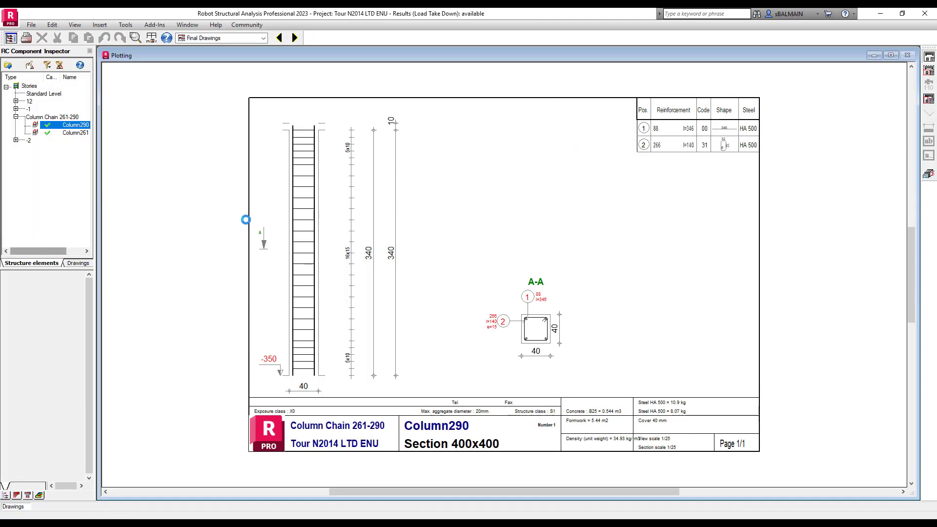
Open Column261 of the column chain and show its calculation results
click(68, 133)
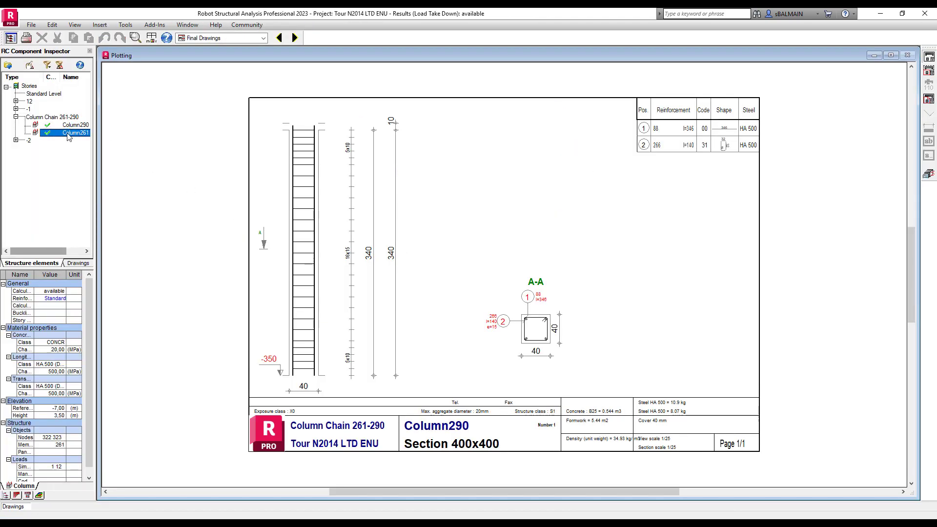
double_click(67, 133)
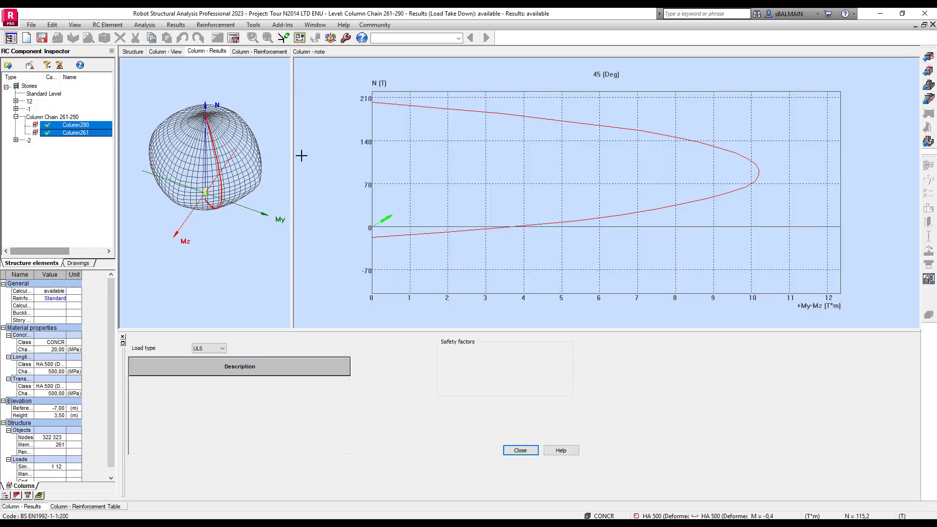
Calculate Beam7 of story -2, show its result diagrams, and generate its final reinforcement drawings through to the second page
click(15, 140)
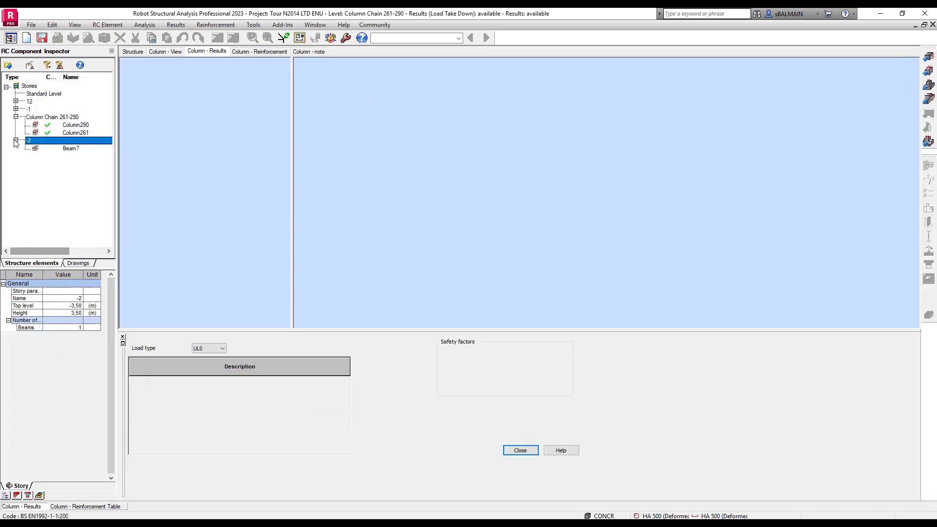
click(57, 149)
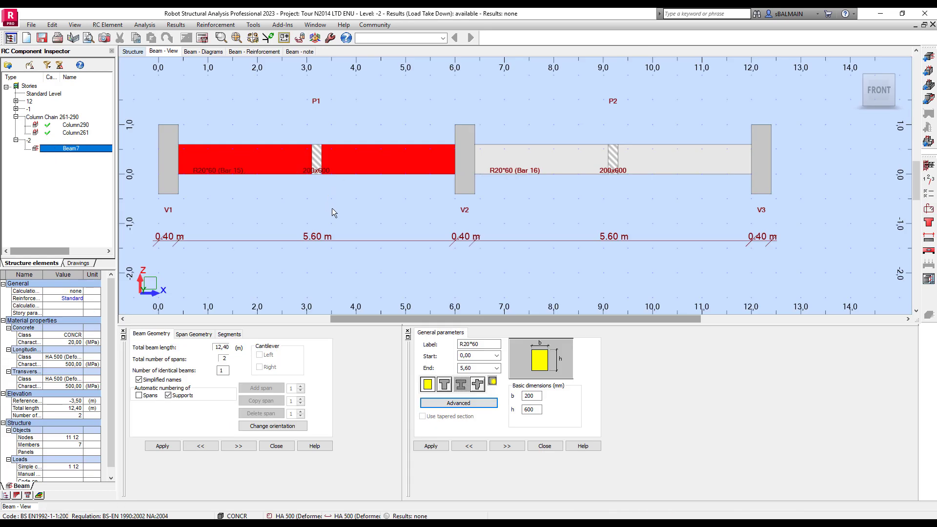
click(204, 52)
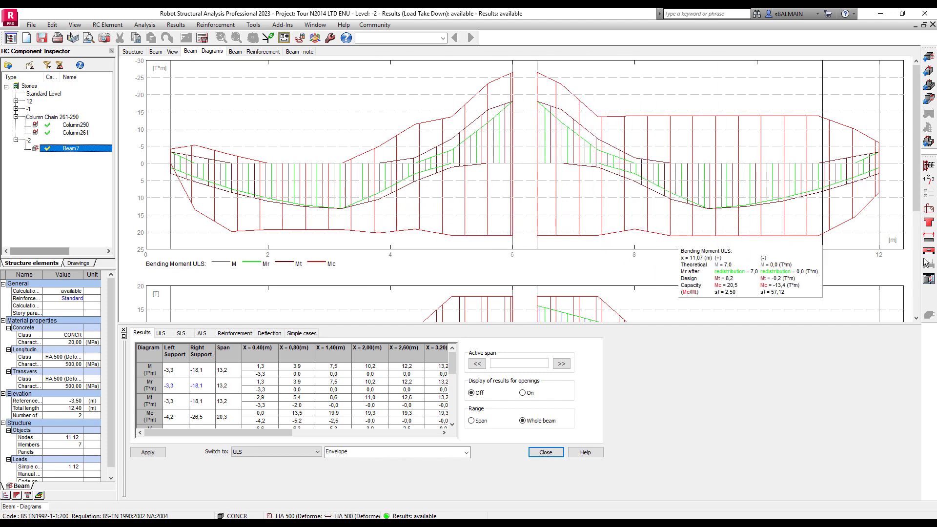
click(929, 280)
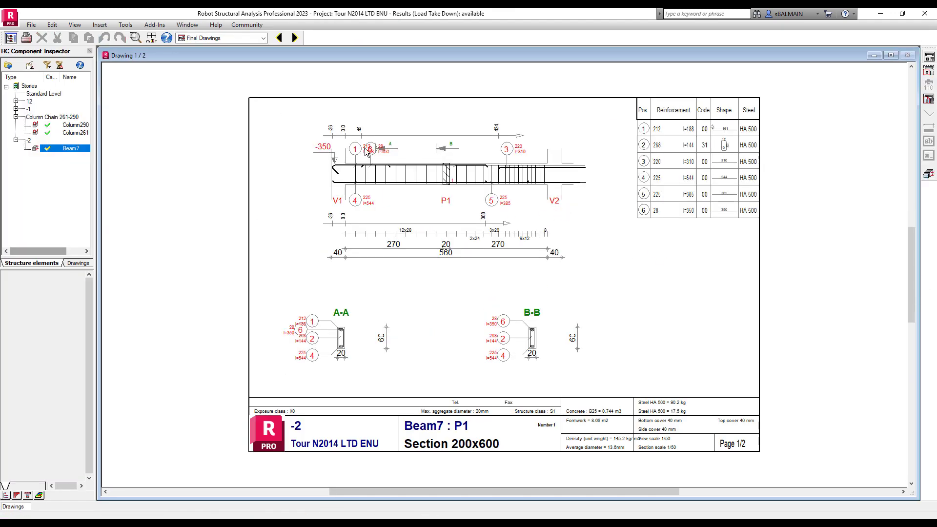
click(294, 38)
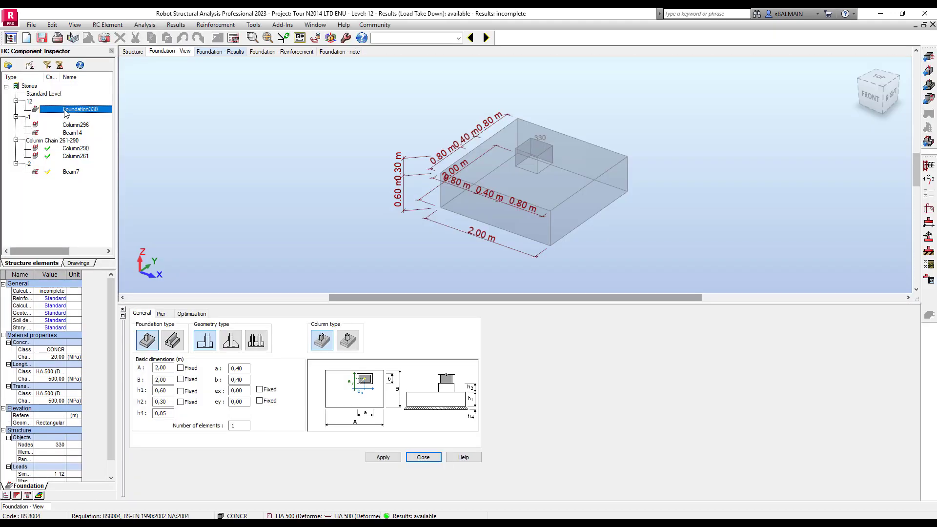
Set the geotechnical options of Foundation330 to an allowable soil stress of 1 MPa
click(929, 264)
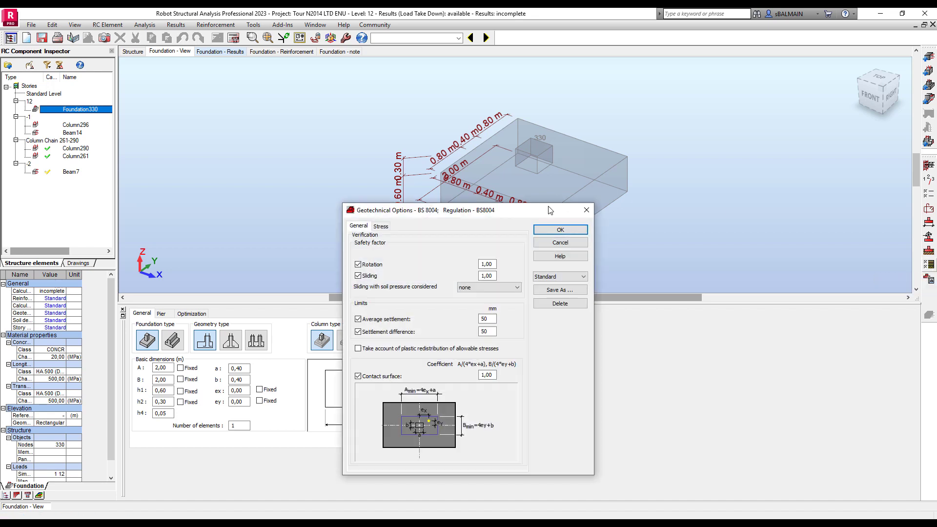
click(381, 226)
click(367, 254)
drag(373, 288, 337, 289)
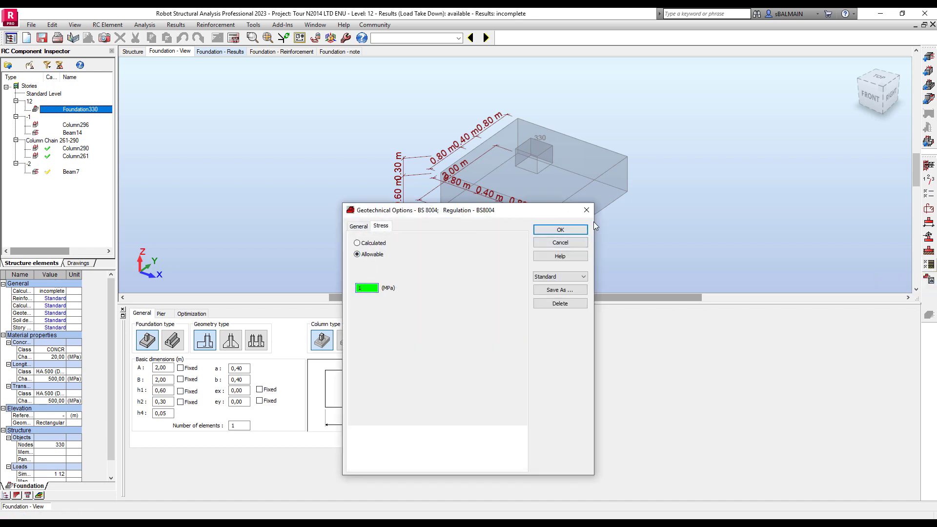
click(560, 229)
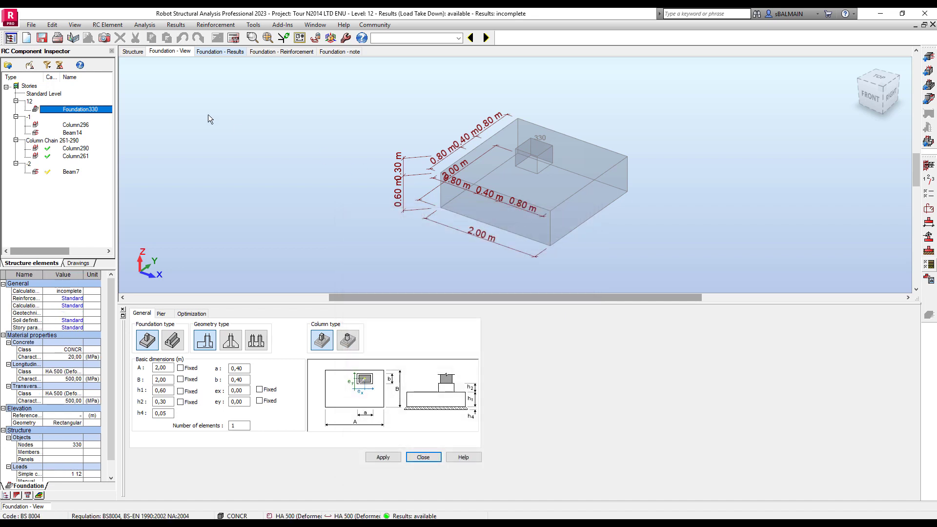
Calculate Foundation330 and examine its design combinations, reinforcement and calculation note
click(233, 38)
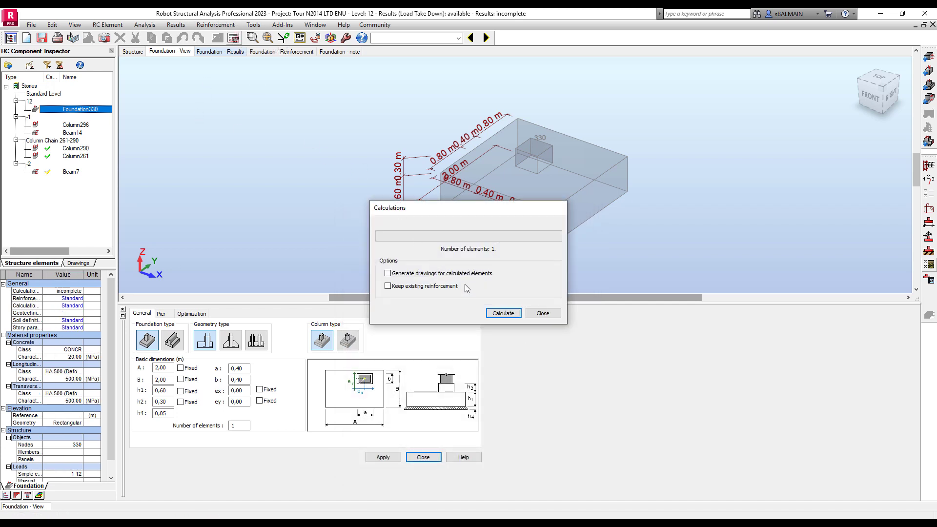
click(503, 313)
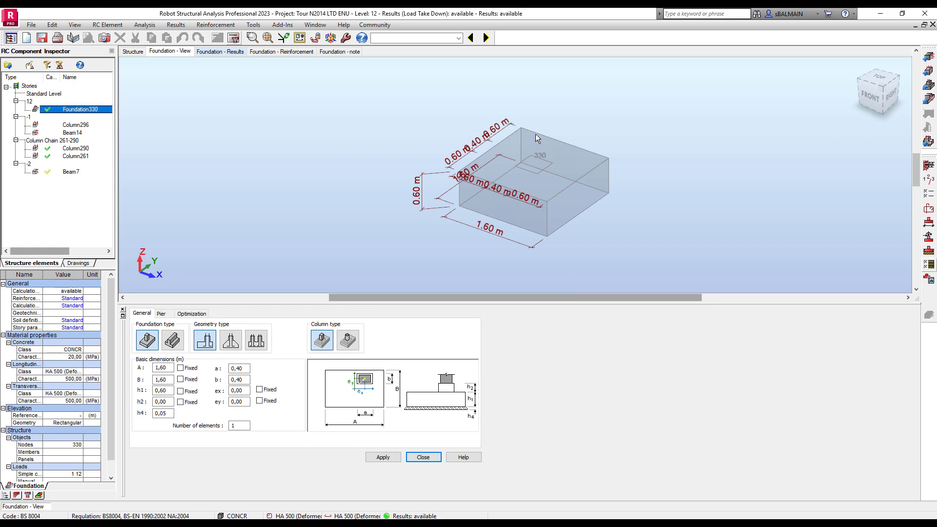
click(236, 51)
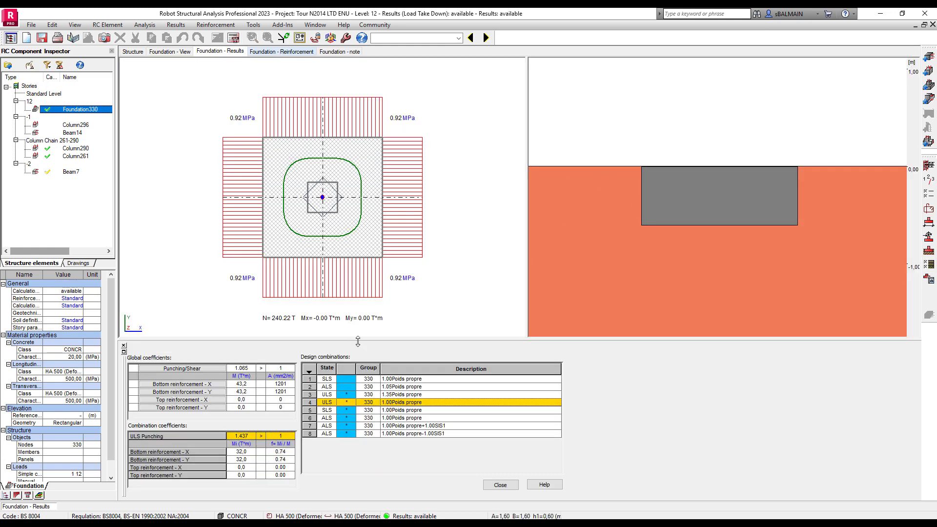
click(365, 380)
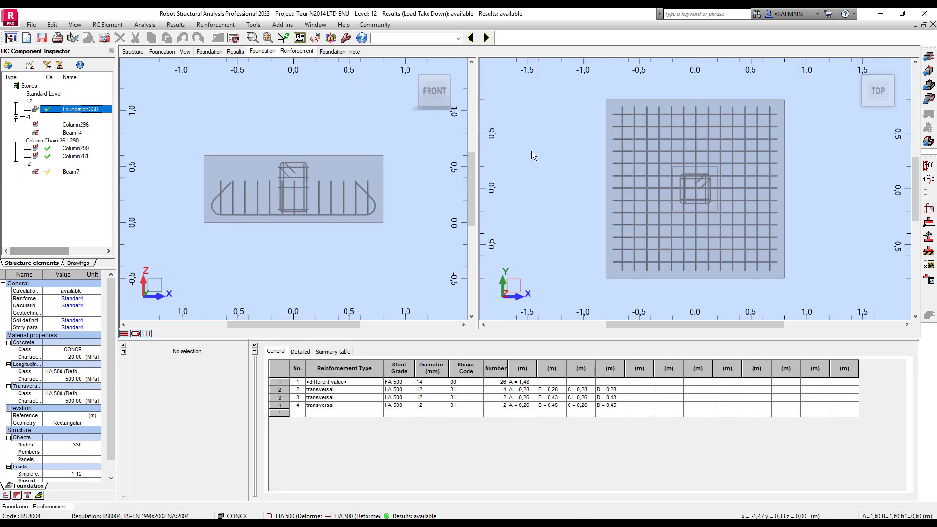
click(345, 51)
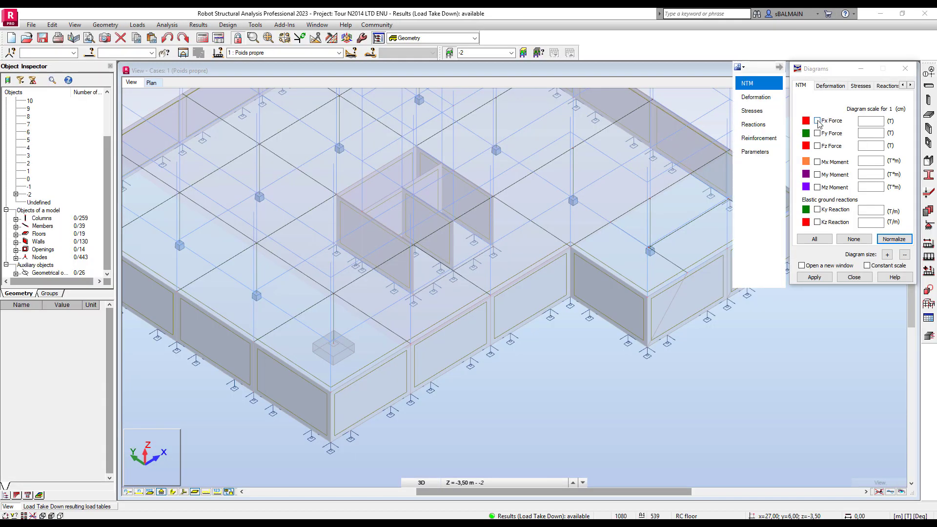
Display the Fx force diagrams for case 1 (Poids propre), followed by the FZ support reactions with value descriptions
click(817, 121)
click(814, 277)
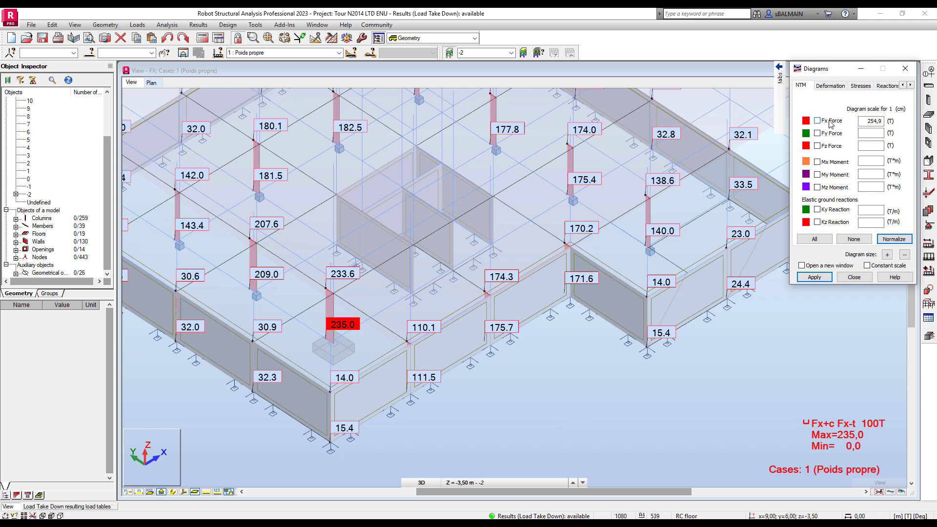
click(883, 90)
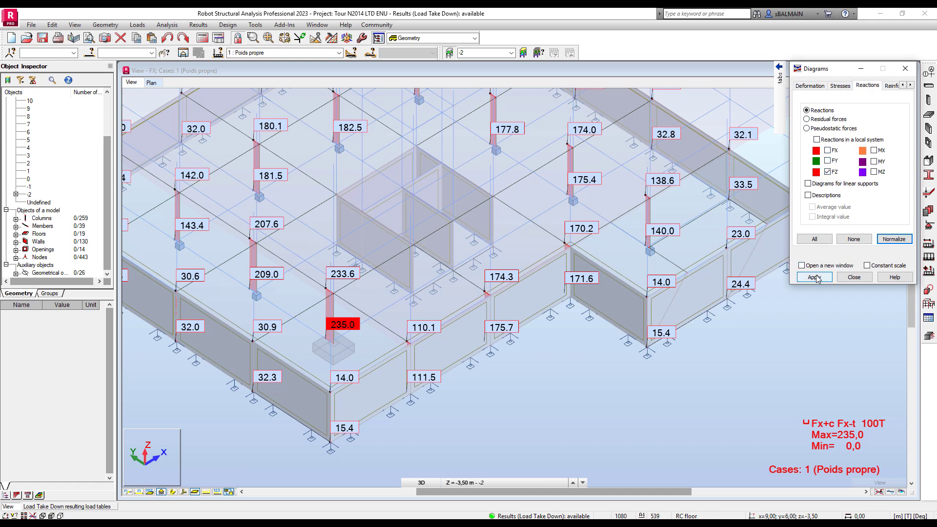
click(809, 195)
click(814, 277)
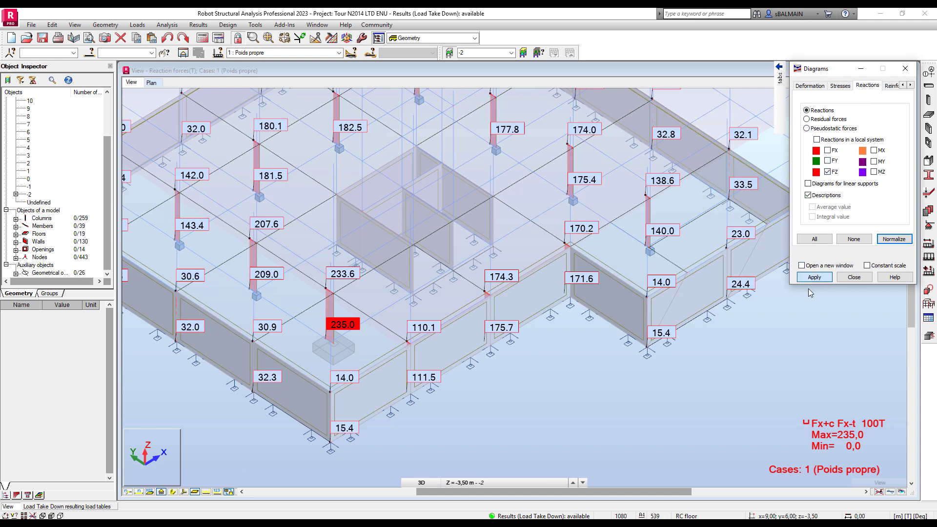
middle_drag(496, 361, 522, 347)
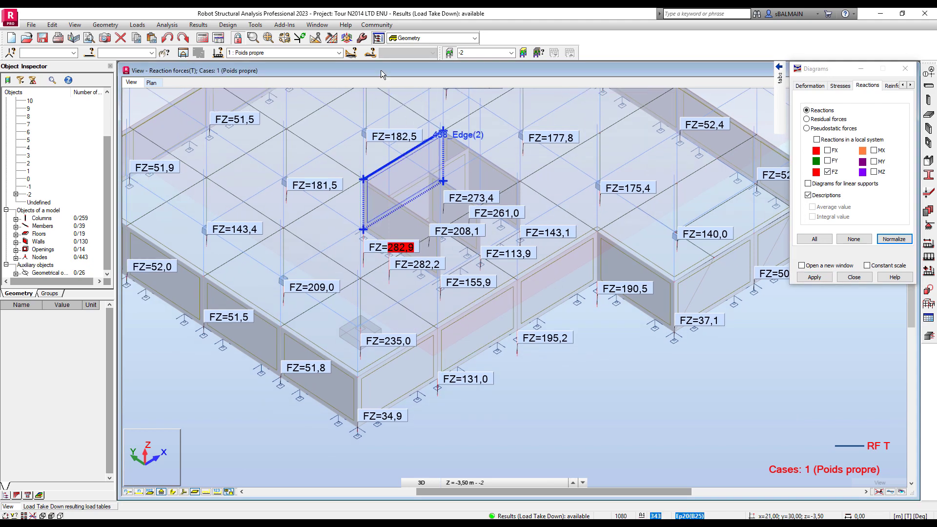
scroll(491, 346, up, 2)
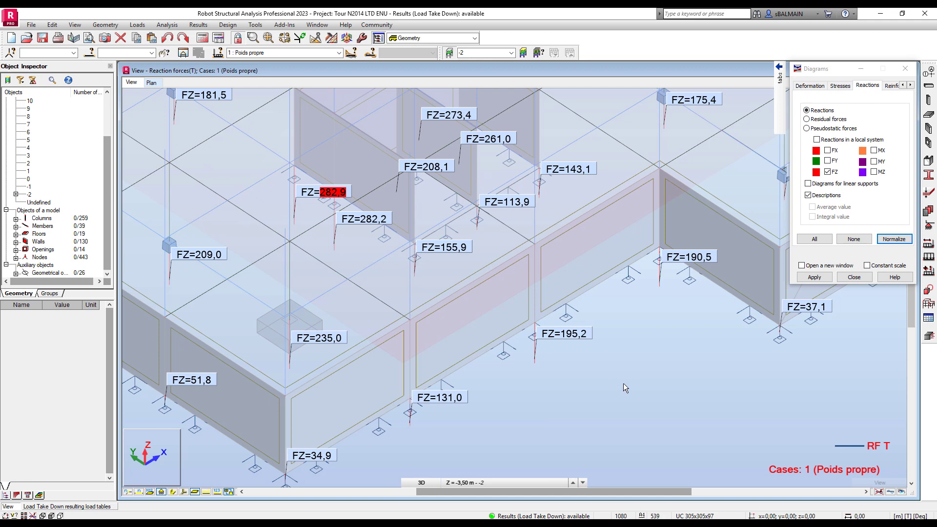
middle_drag(704, 344, 630, 346)
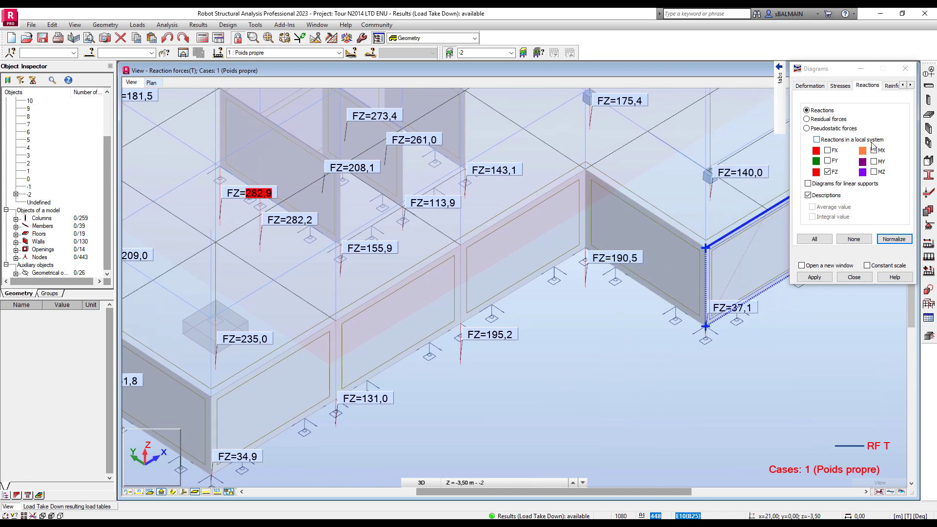
middle_drag(554, 417, 623, 378)
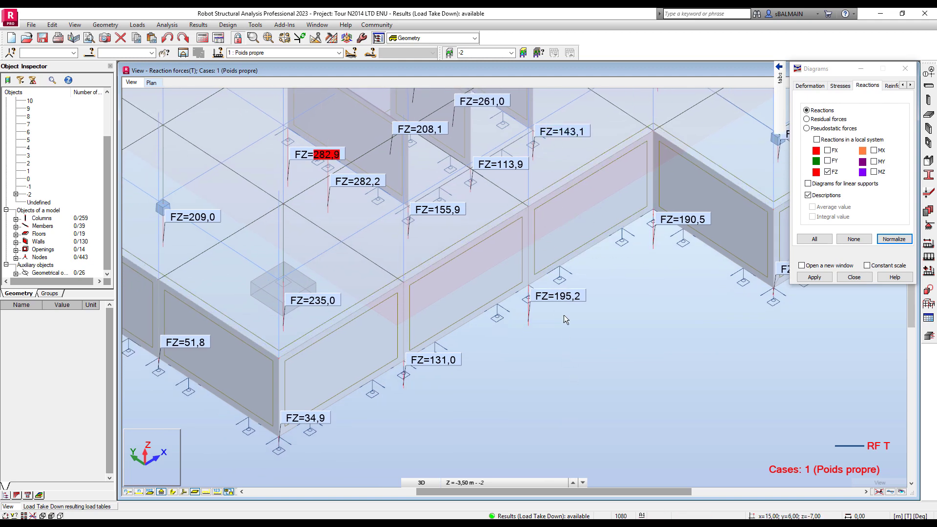
Display the FZ reaction diagrams for linear supports, describing them first with average values and then with integral values
click(849, 184)
click(822, 277)
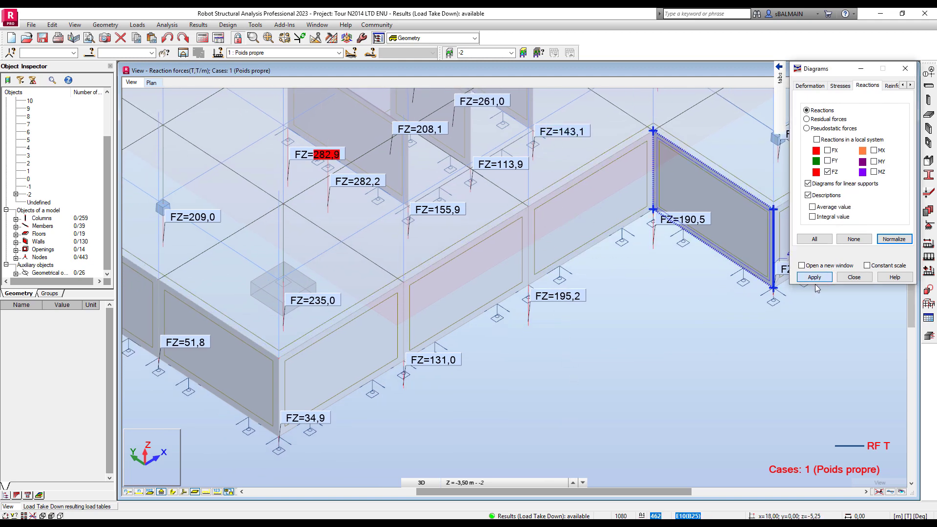
middle_drag(660, 256, 631, 283)
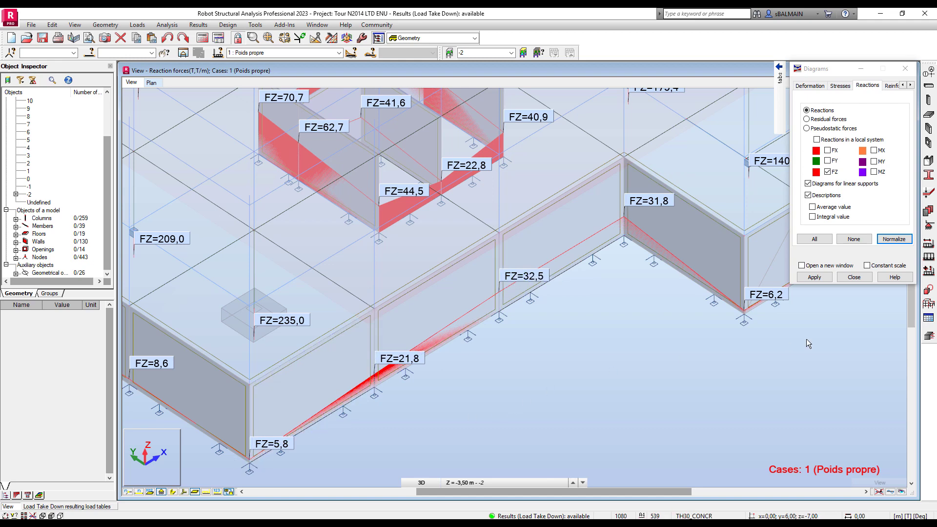
click(827, 208)
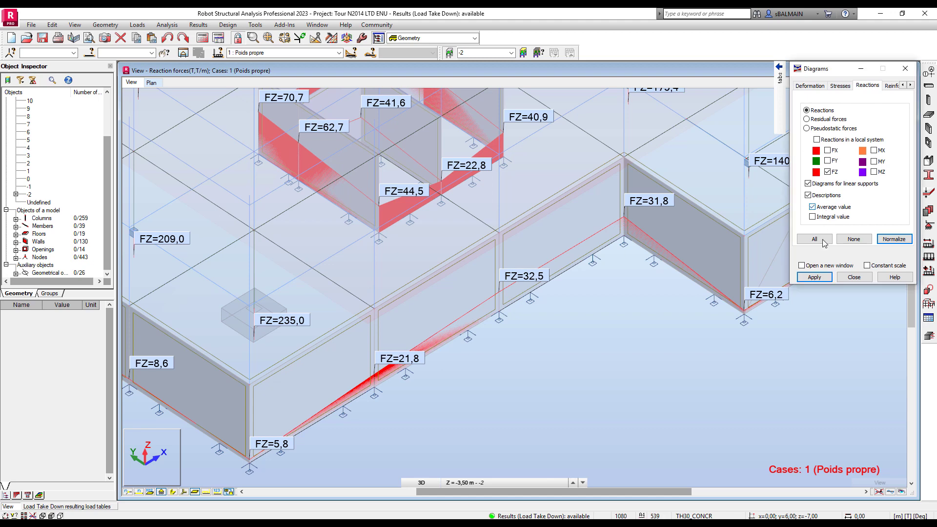
click(823, 279)
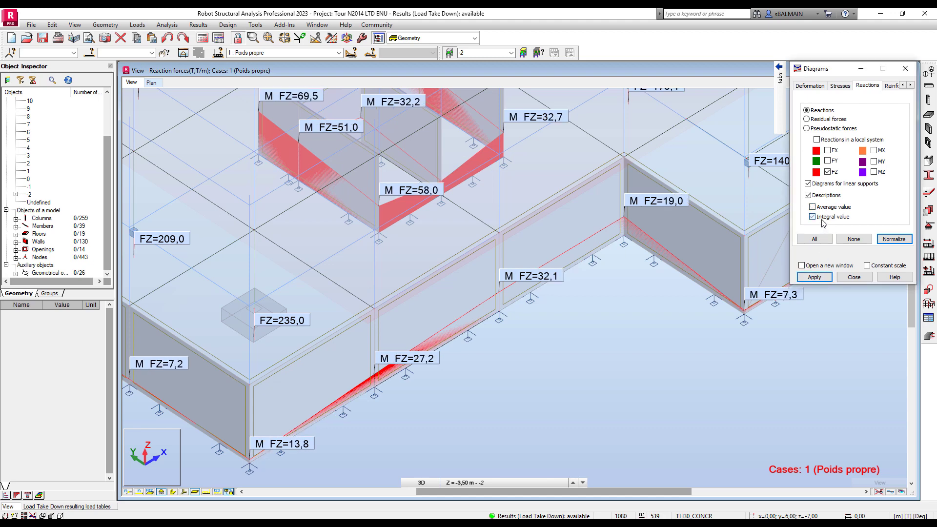
click(821, 277)
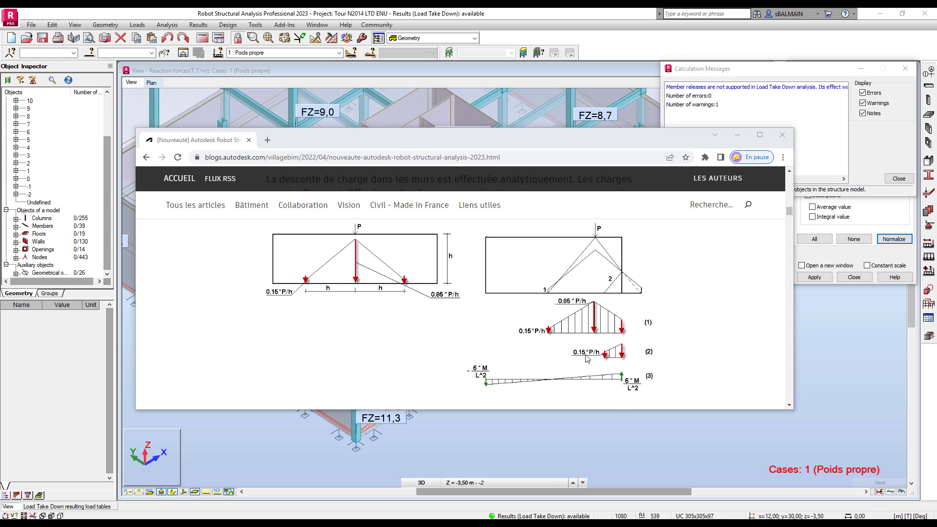
Put away the blog article on wall load distribution and start the calculation of the tower model
click(737, 138)
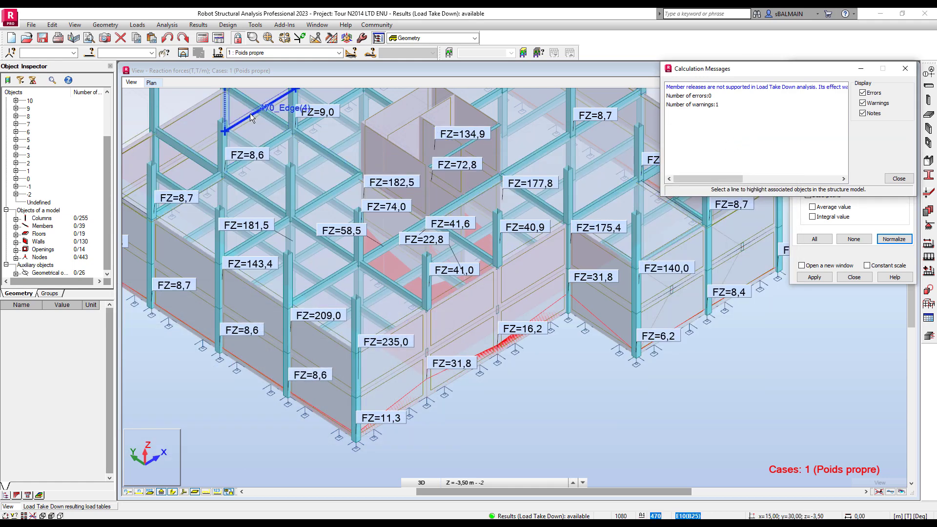
click(202, 38)
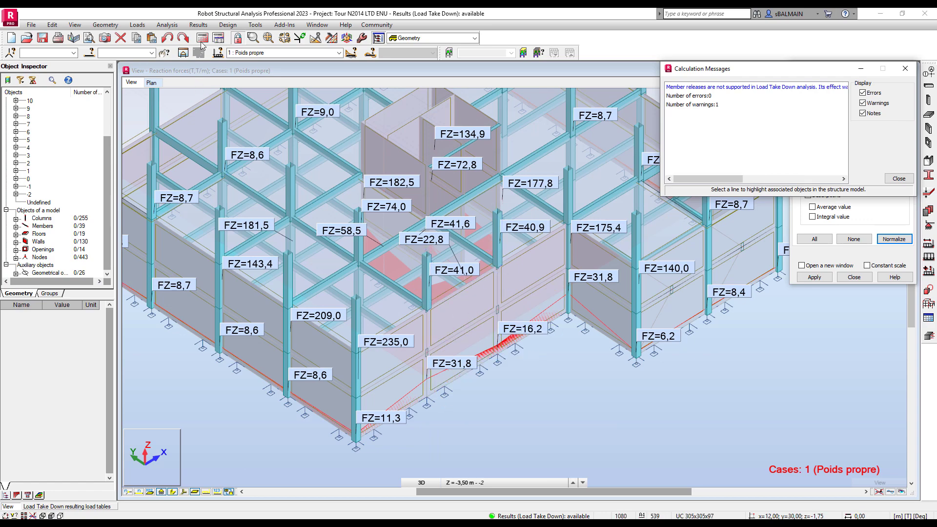